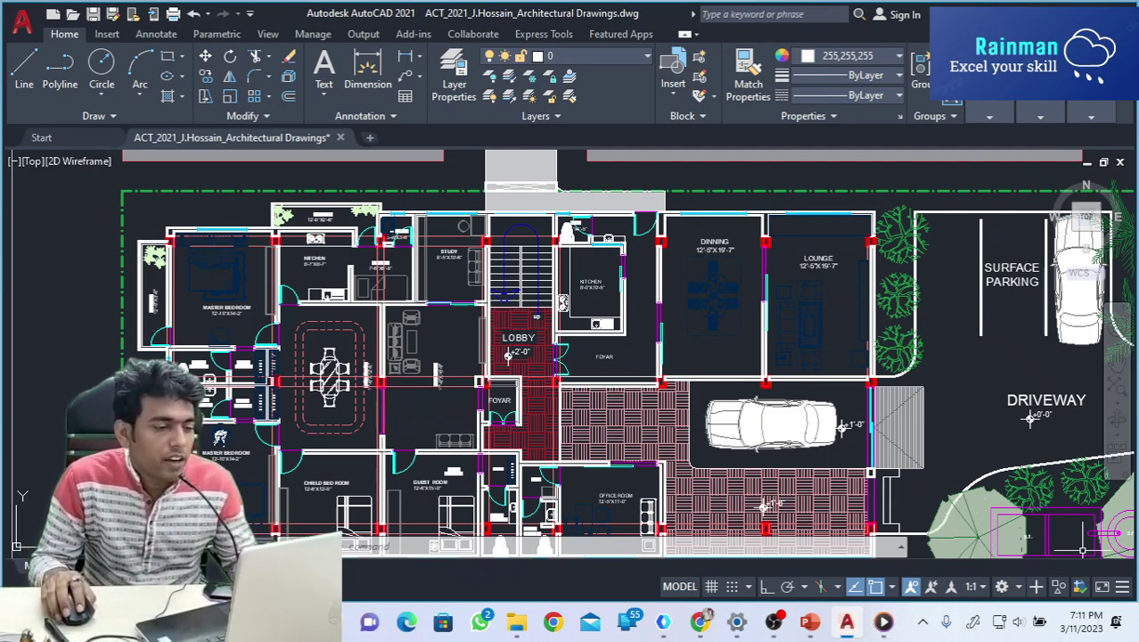
Examine the ground floor plan, from the rooms and covered car space to the driveway, surface parking and 16'-0" road.
scroll(405, 334, "down", 3)
scroll(405, 337, "down", 3)
scroll(485, 370, "up", 7)
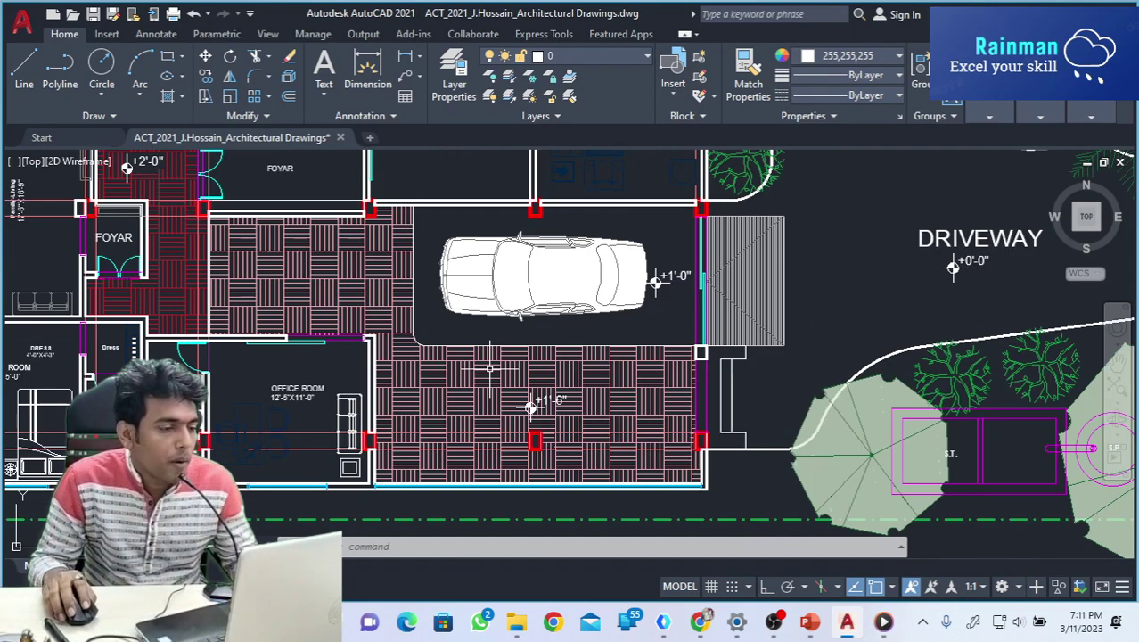
scroll(455, 357, "down", 5)
scroll(397, 361, "up", 6)
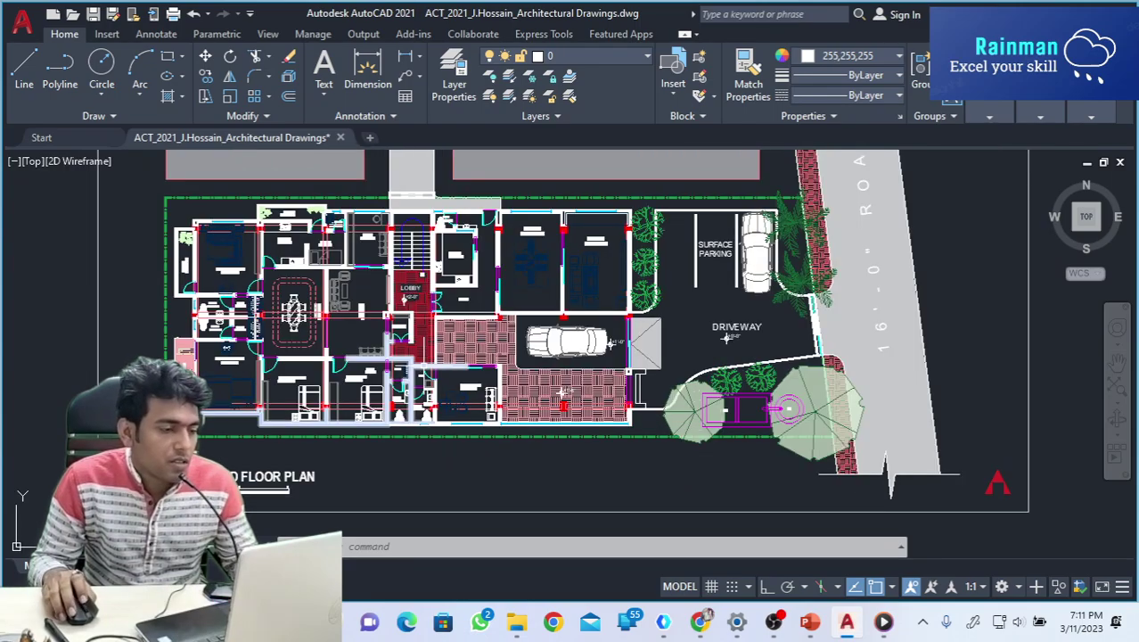
scroll(410, 370, "down", 4)
scroll(428, 377, "up", 2)
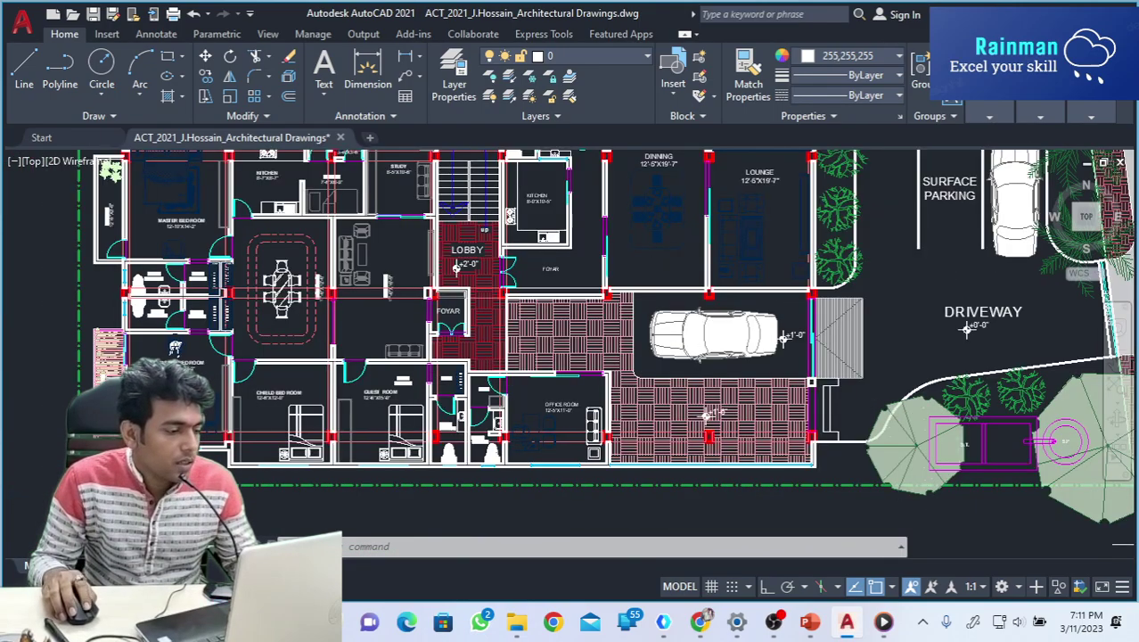
scroll(406, 396, "down", 2)
scroll(593, 410, "down", 1)
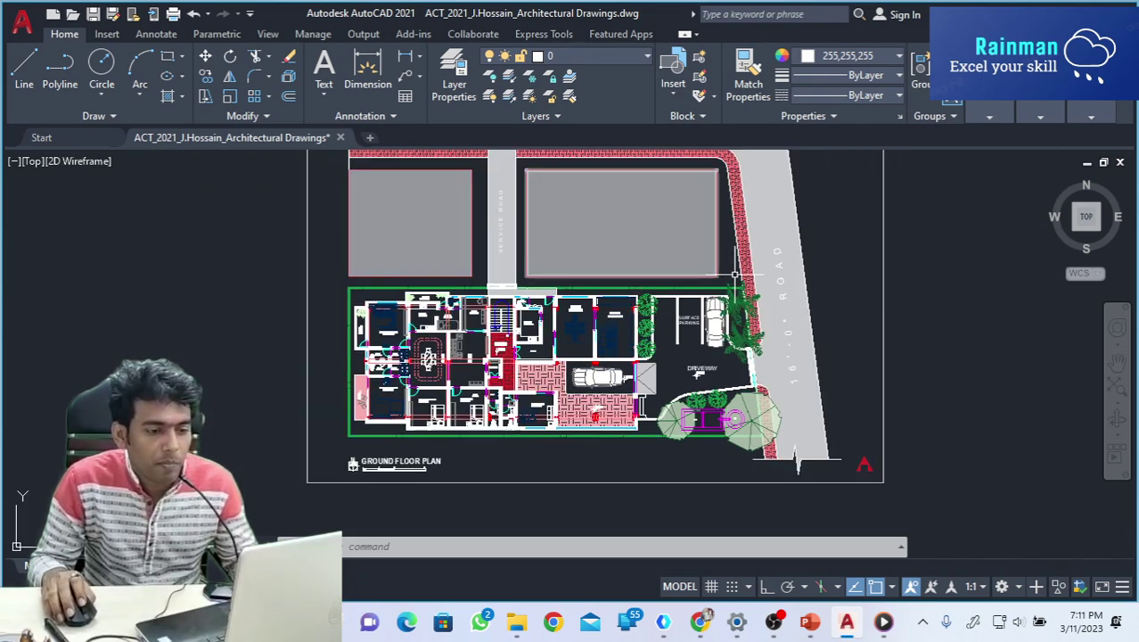
scroll(785, 268, "up", 3)
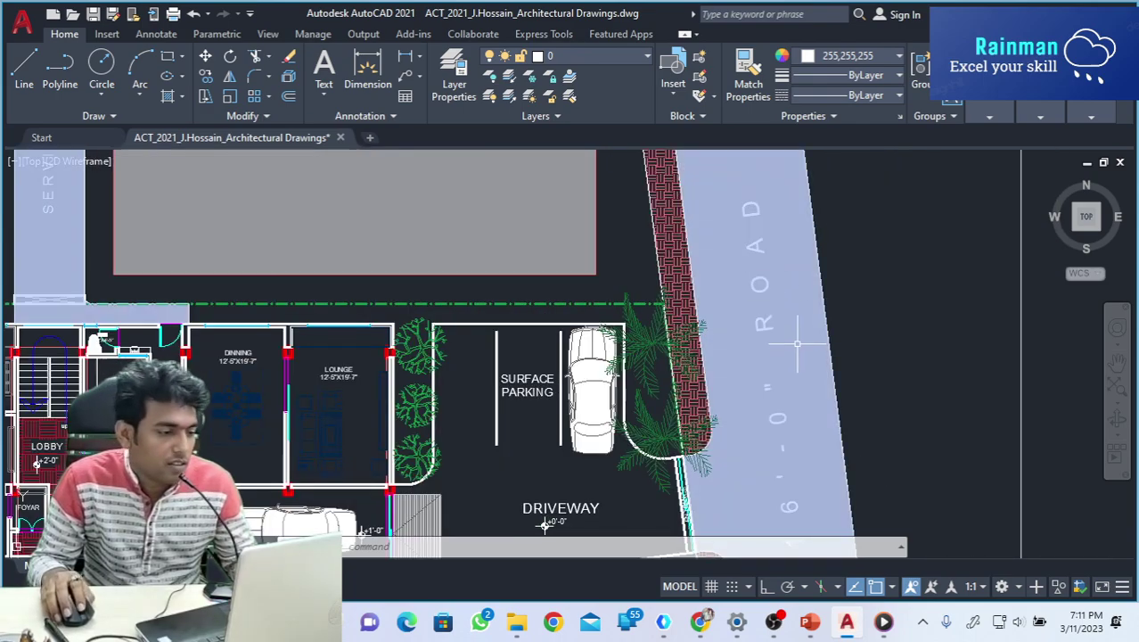
scroll(499, 379, "down", 3)
scroll(225, 441, "up", 3)
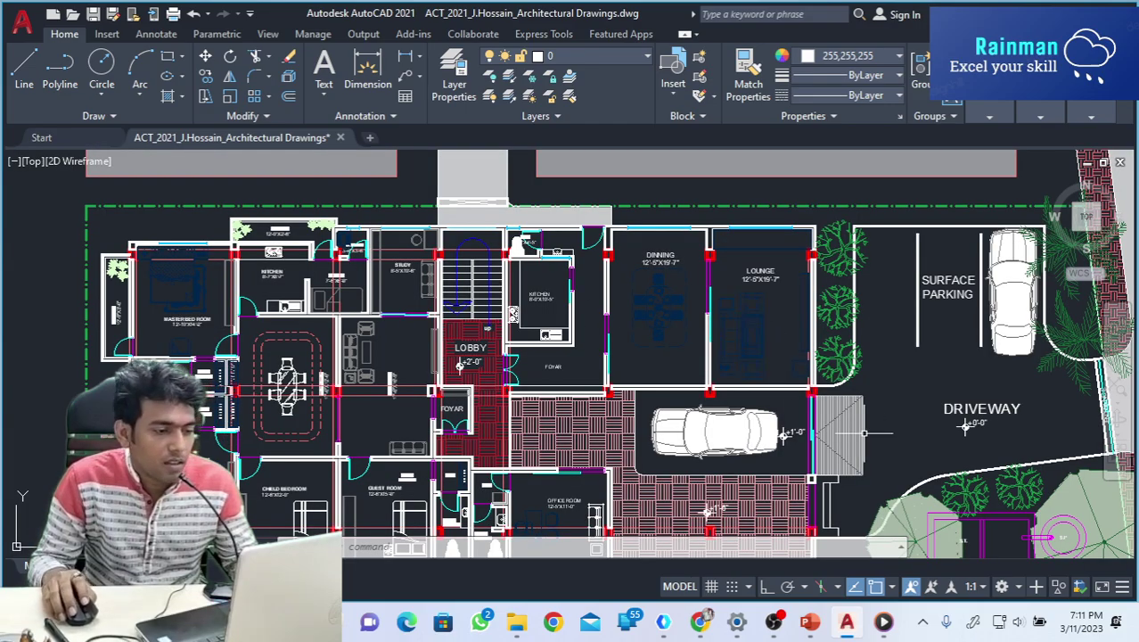
scroll(601, 361, "down", 3)
scroll(601, 402, "up", 3)
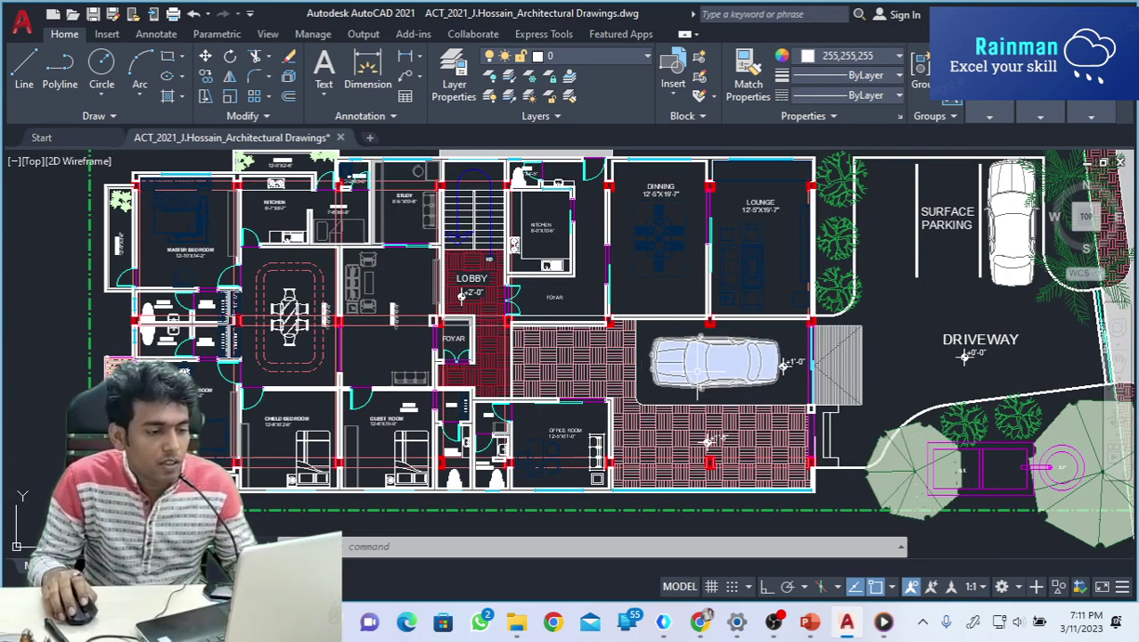
Examine the parked car, lobby and family dining area in detail, as well as the overall site layout with its surrounding roads.
scroll(758, 364, "up", 3)
scroll(704, 392, "down", 5)
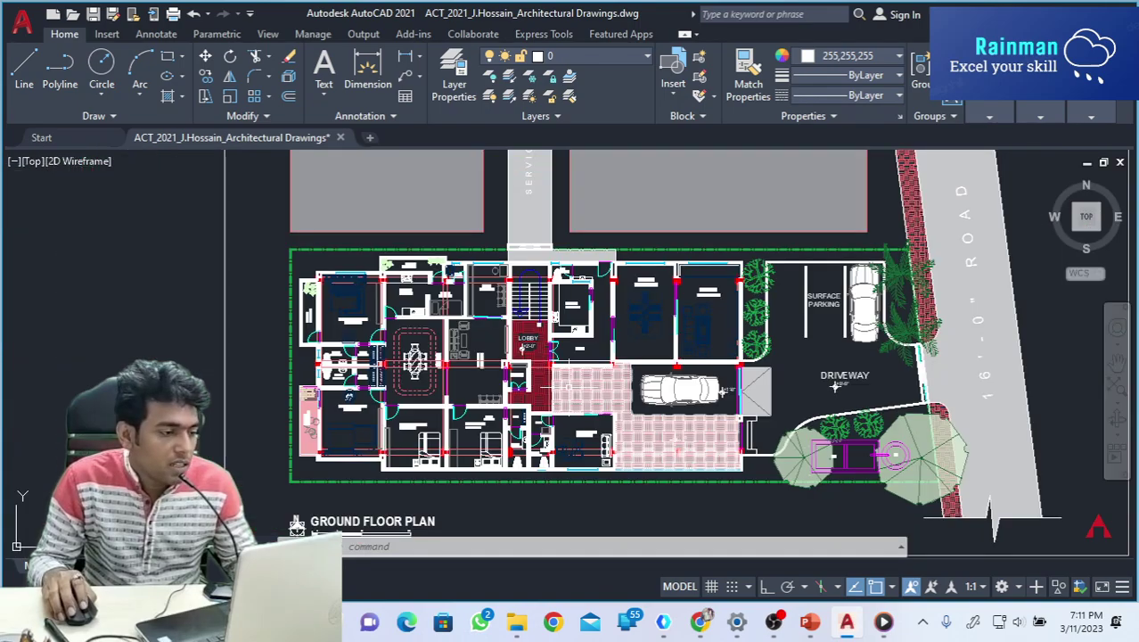
scroll(433, 390, "up", 5)
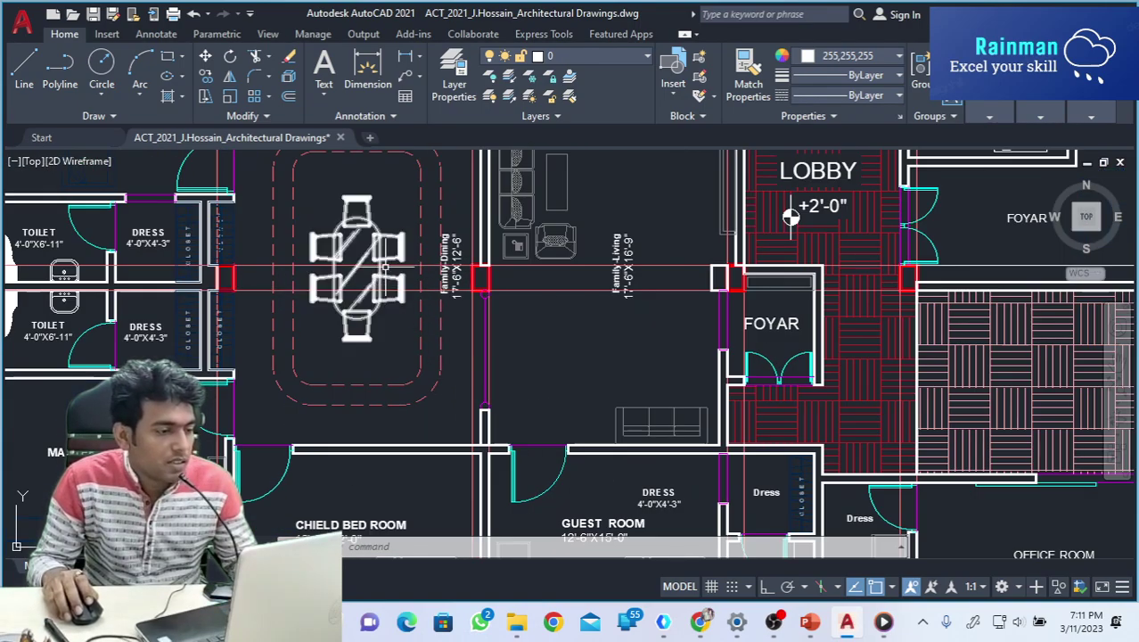
scroll(385, 268, "down", 5)
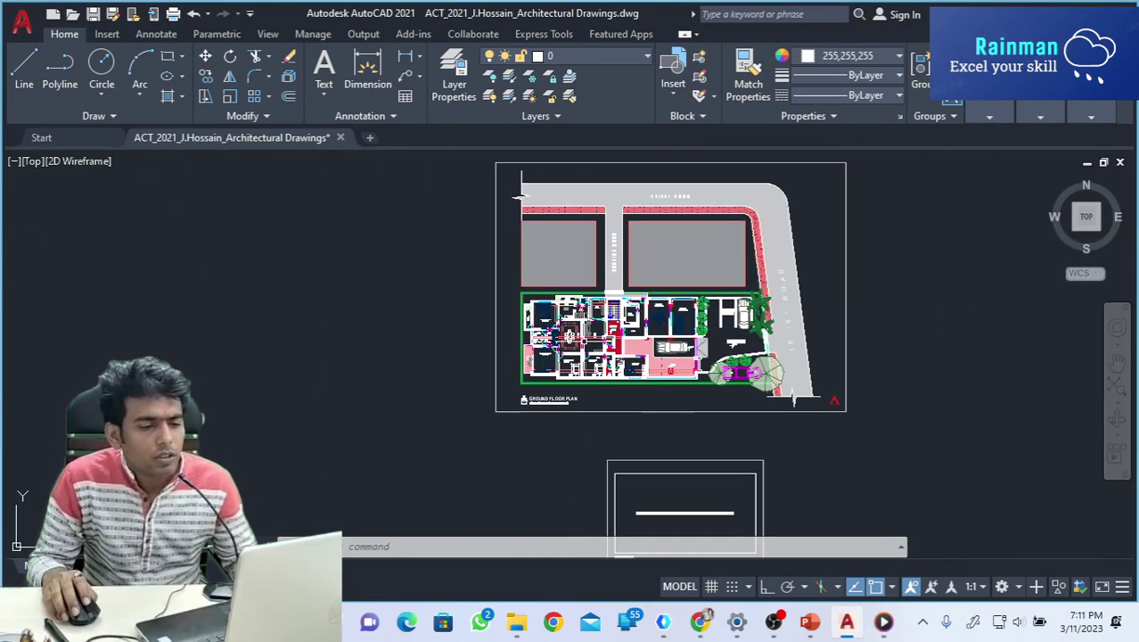
scroll(704, 365, "up", 4)
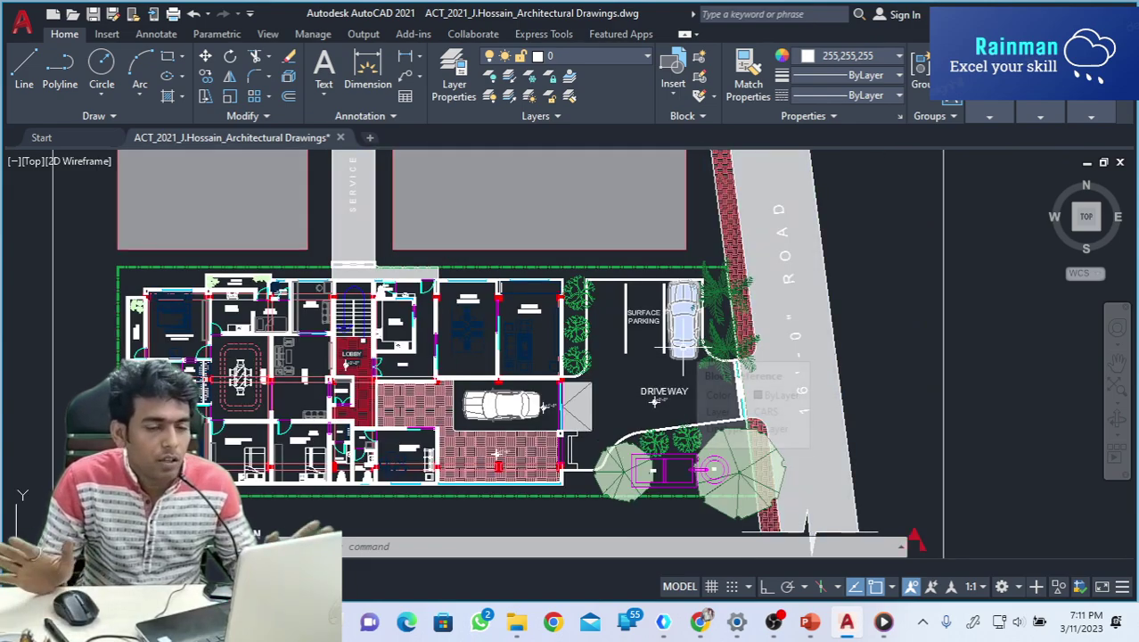
scroll(862, 383, "down", 2)
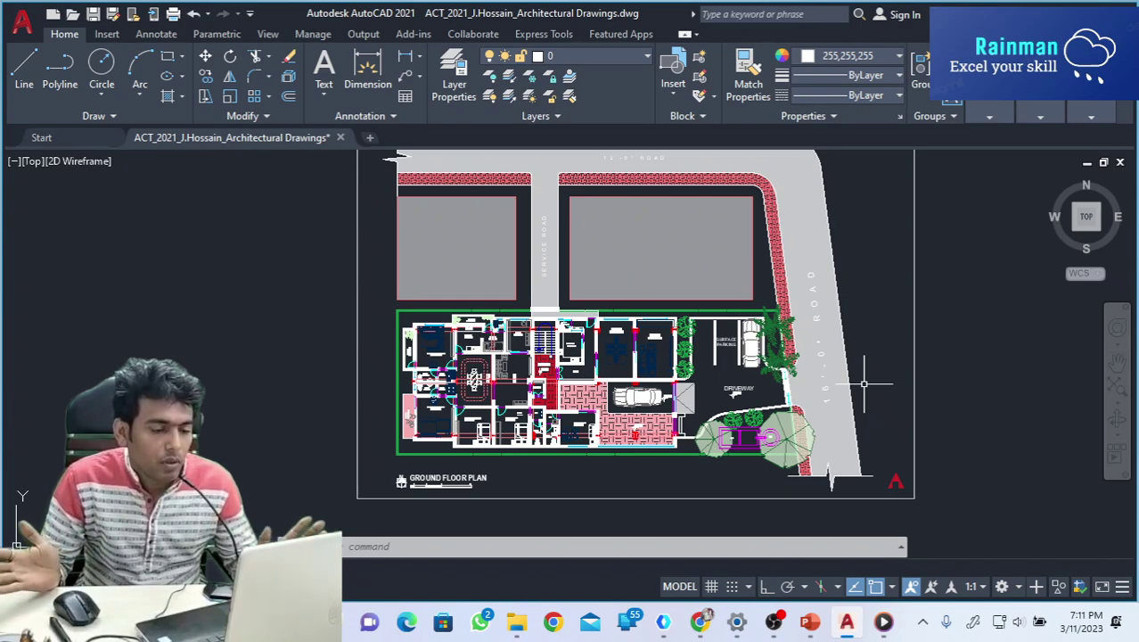
scroll(816, 361, "up", 3)
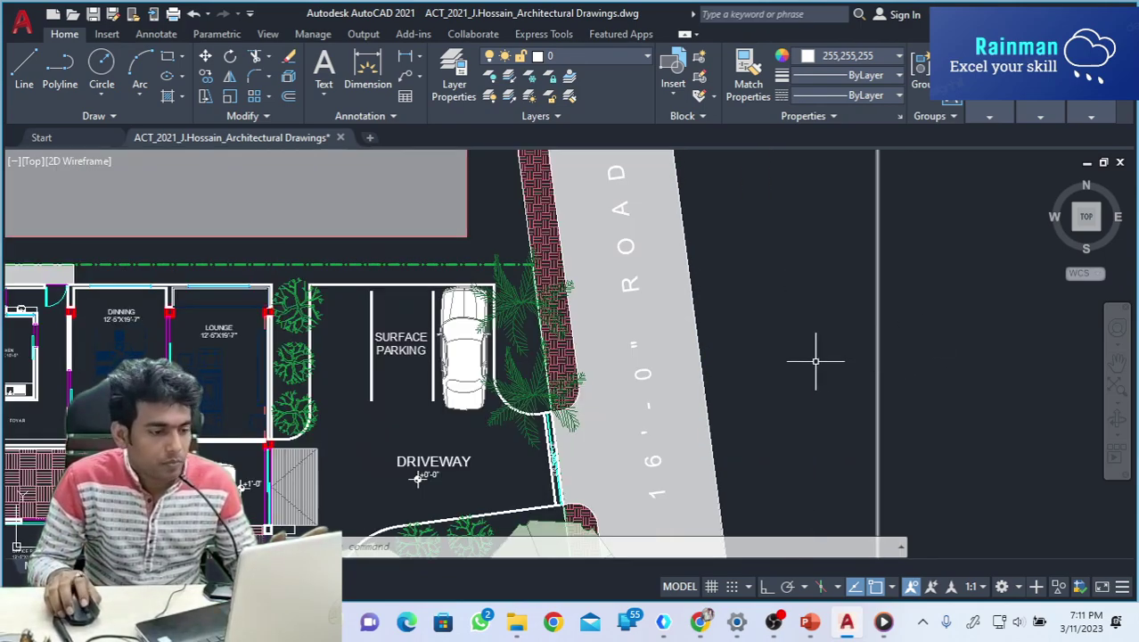
scroll(812, 361, "down", 1)
scroll(813, 360, "down", 2)
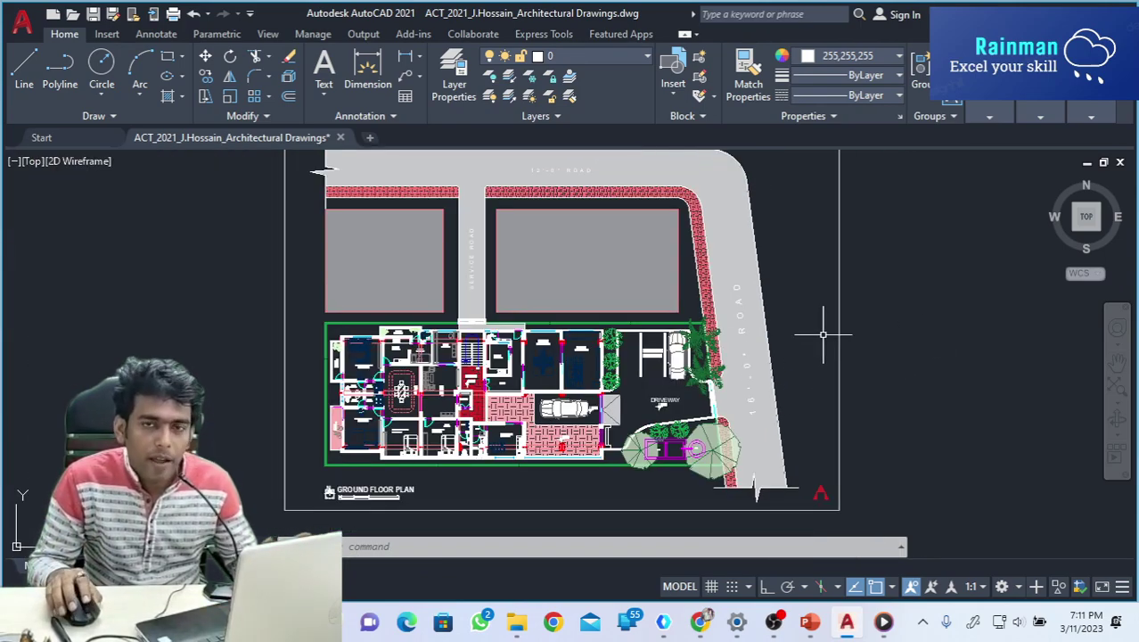
scroll(704, 294, "down", 2)
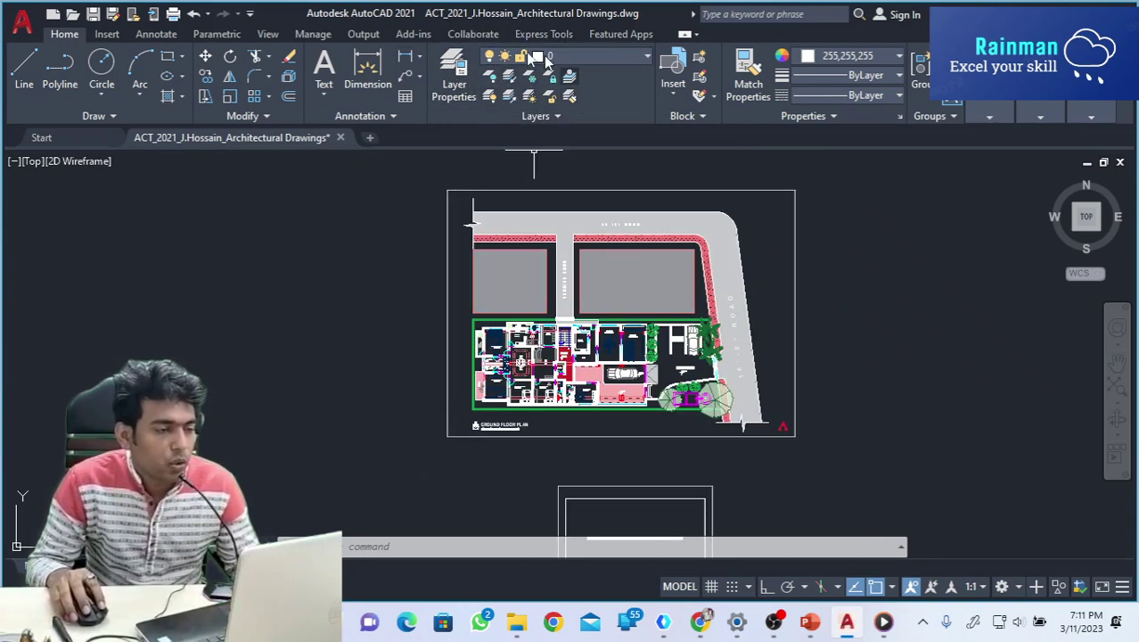
scroll(695, 375, "up", 2)
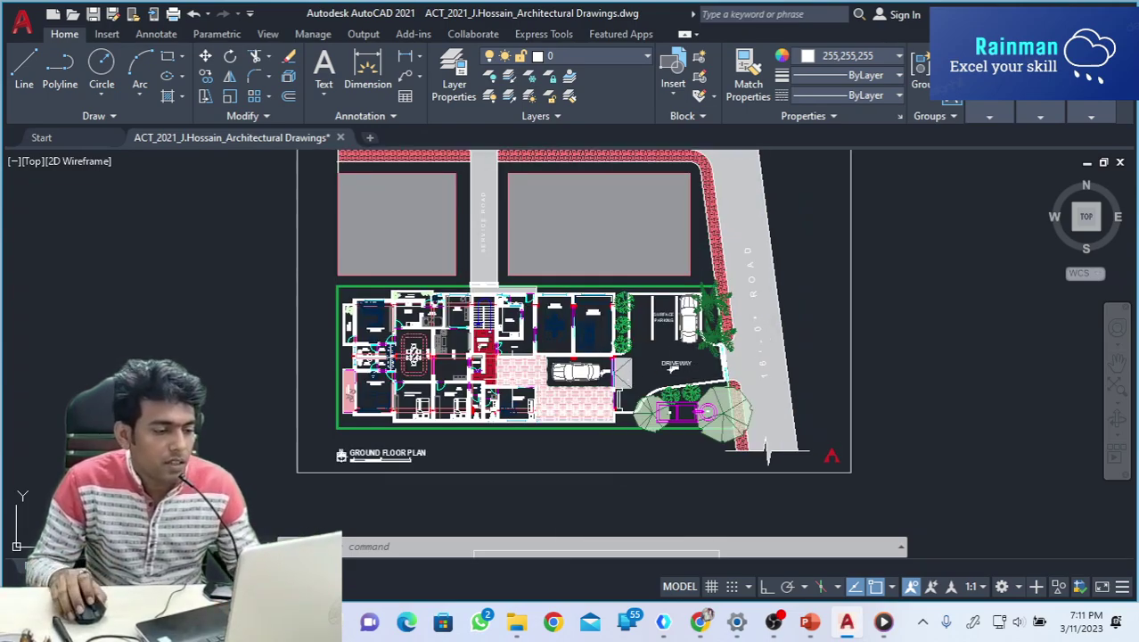
Try to copy the window-selected child bedroom objects, including the adjoining wall and wardrobes, with the Copy command.
scroll(408, 400, "up", 3)
scroll(387, 405, "up", 2)
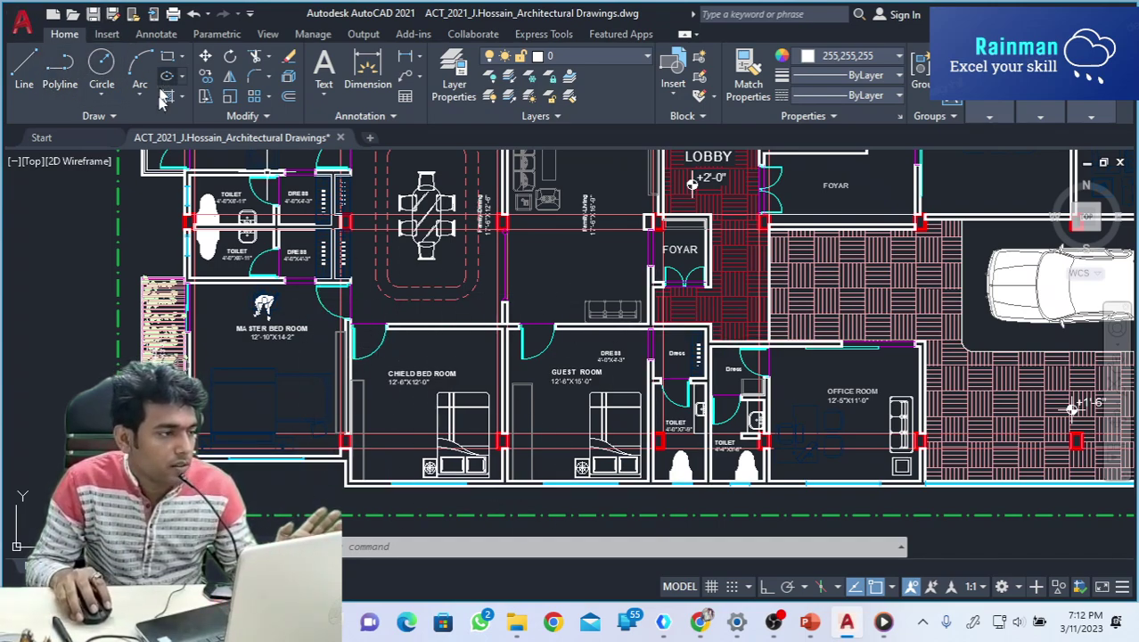
left_click(305, 309)
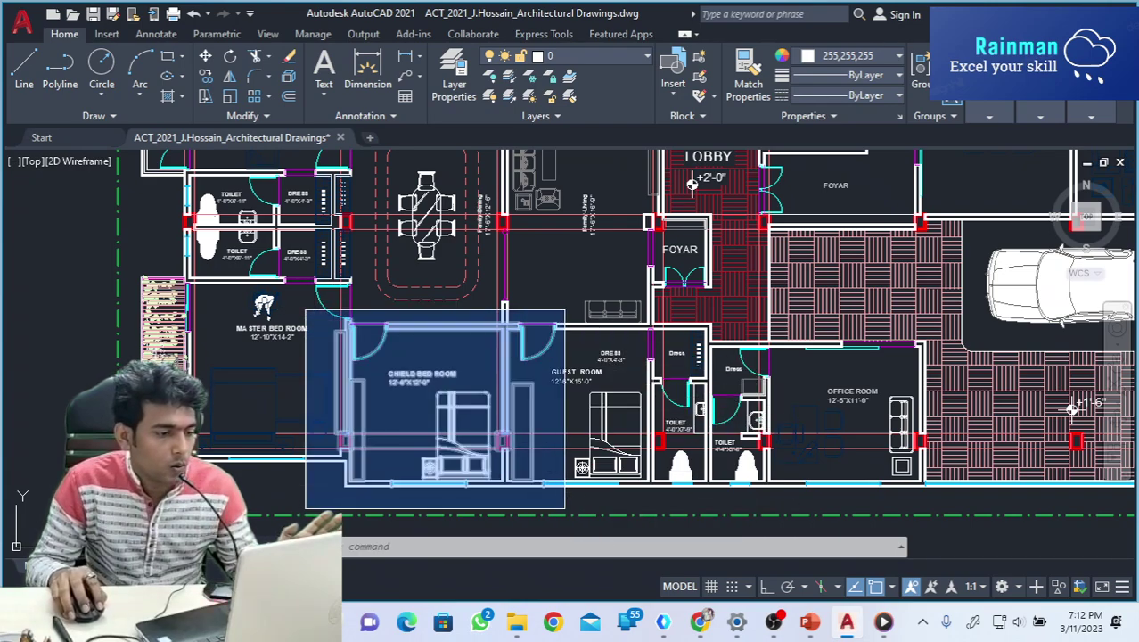
left_click(567, 499)
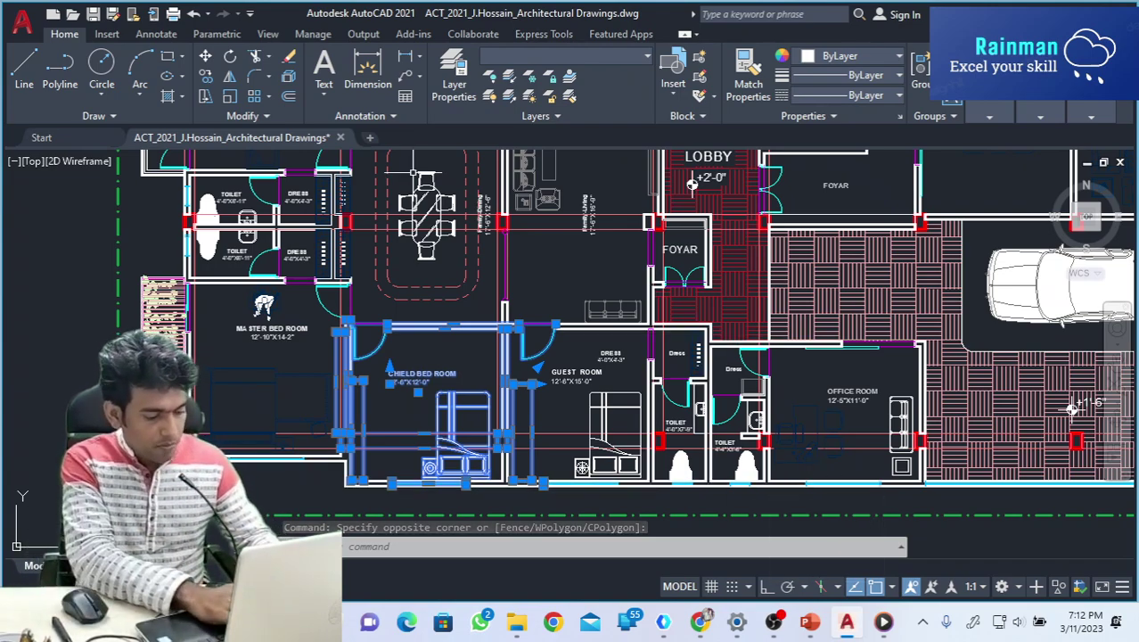
type("co")
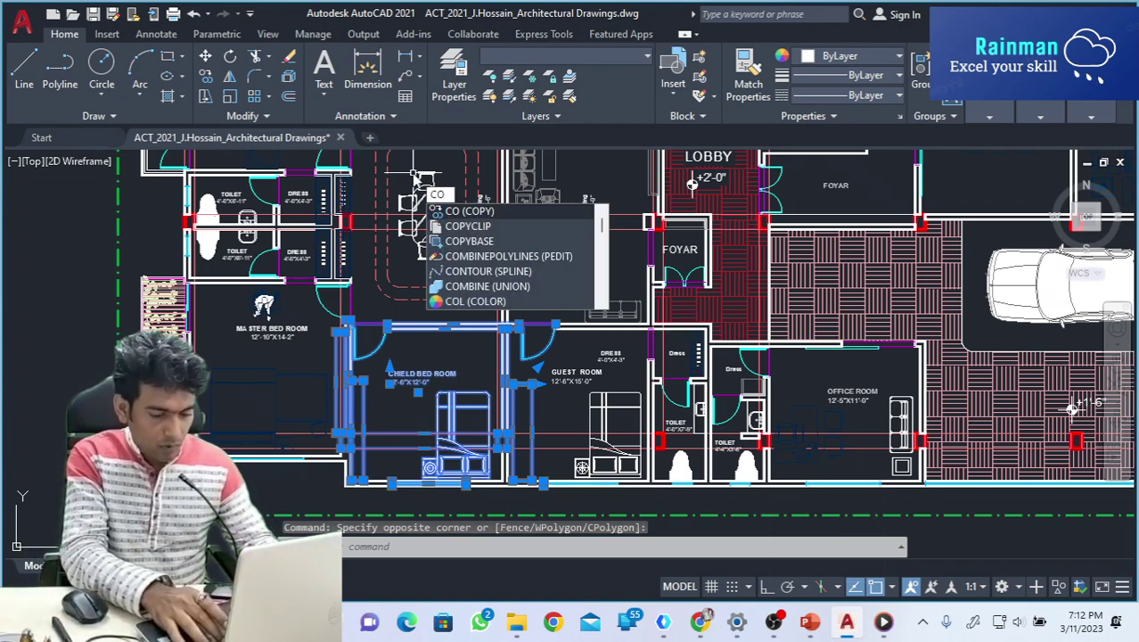
key("Return")
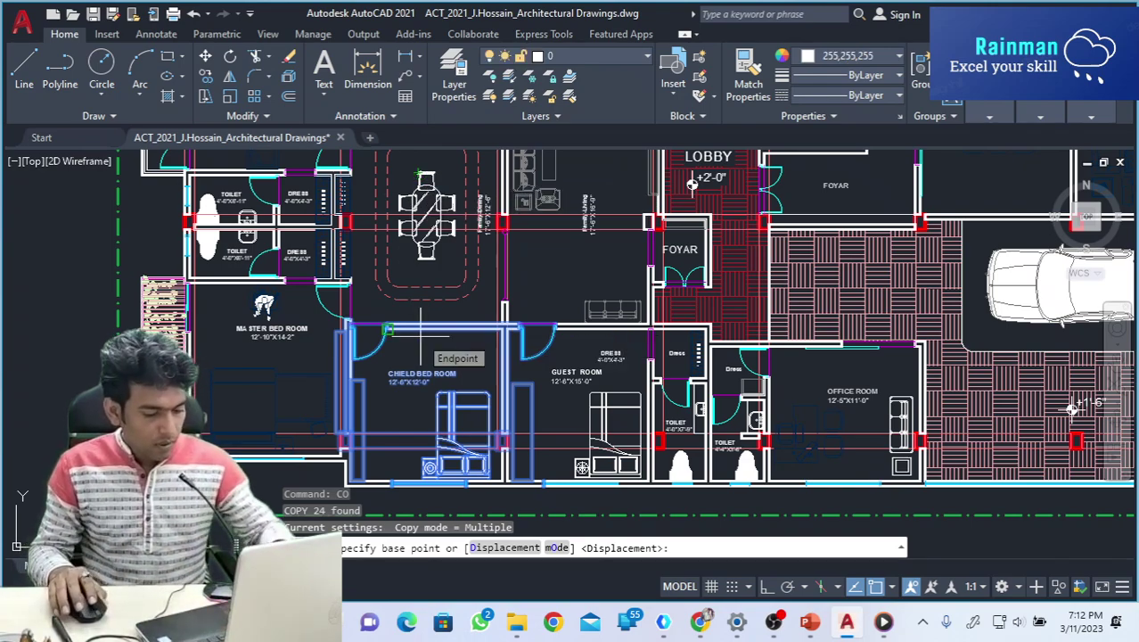
left_click(420, 336)
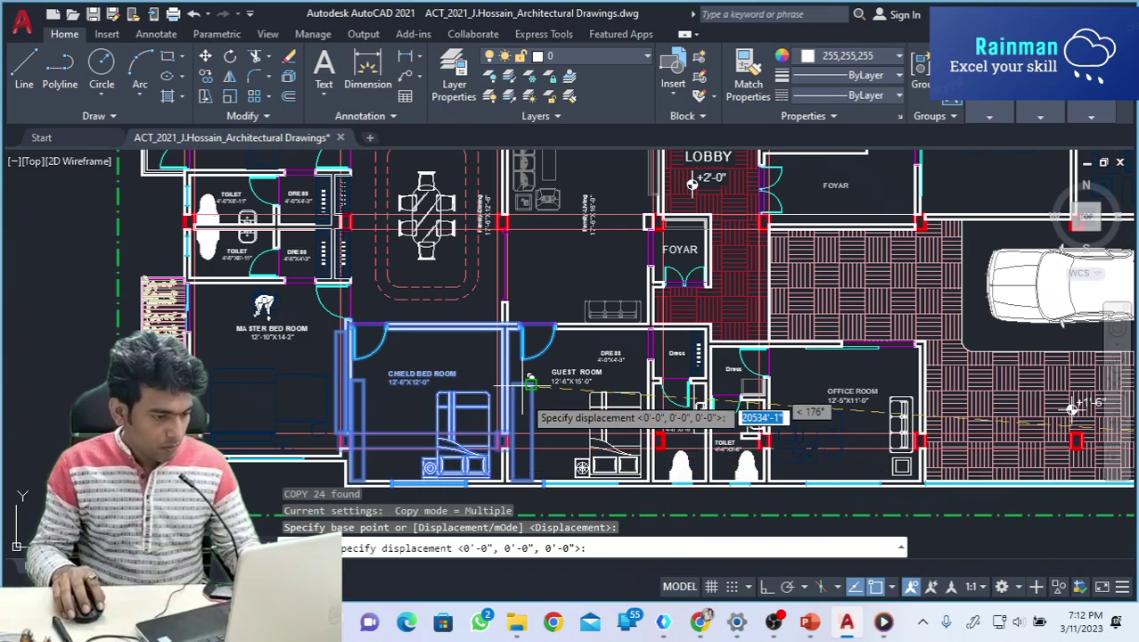
scroll(399, 328, "down", 2)
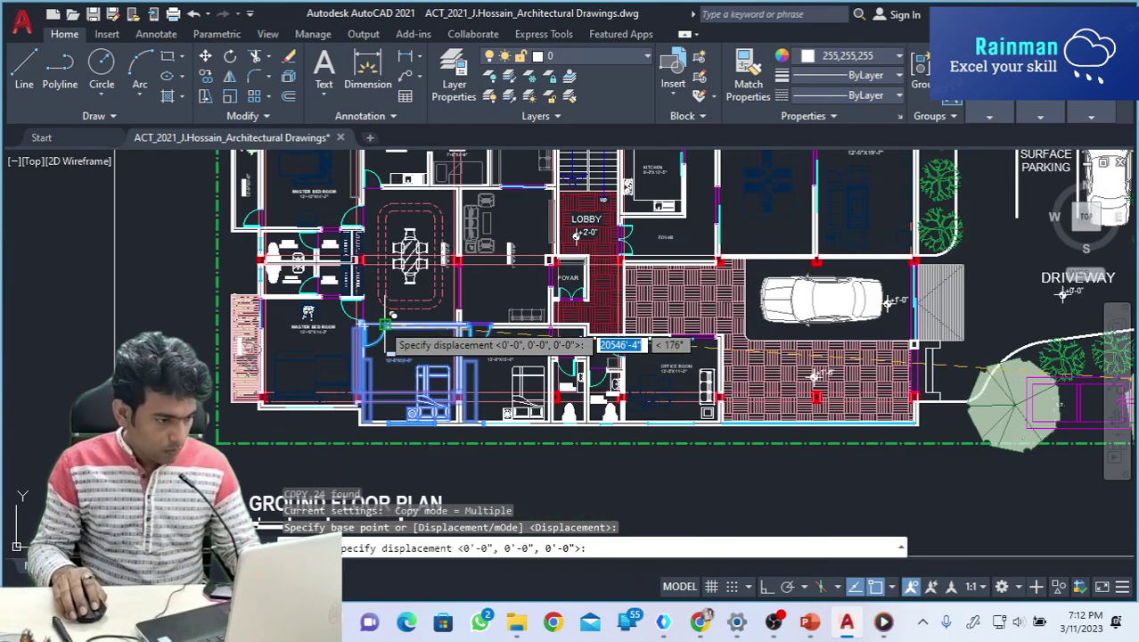
scroll(452, 342, "up", 2)
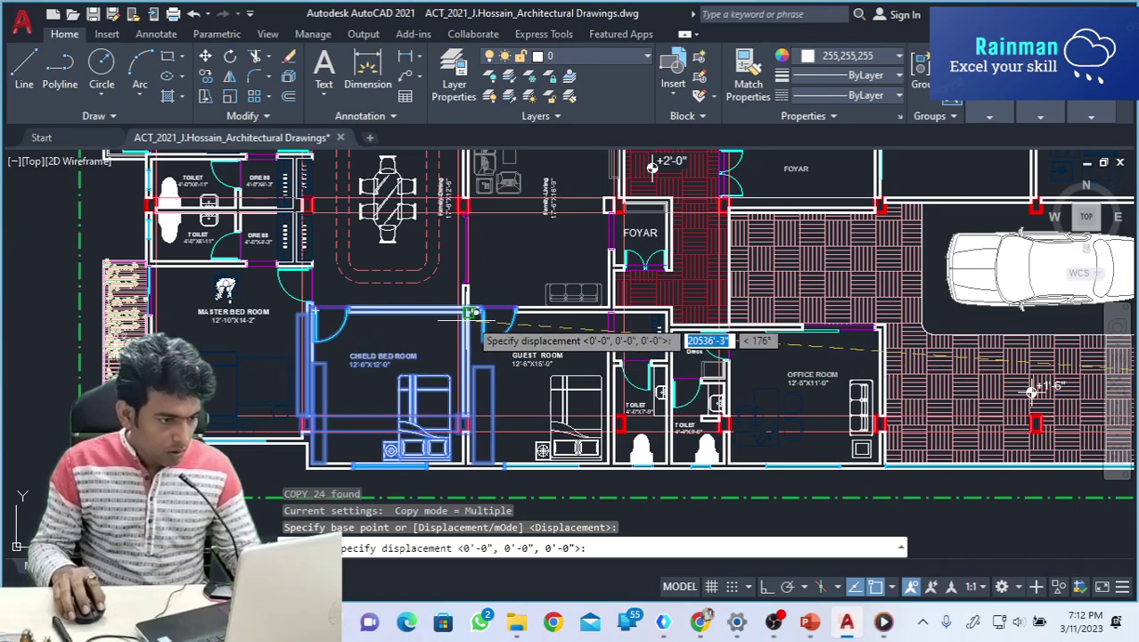
left_click(517, 311)
scroll(517, 311, "down", 7)
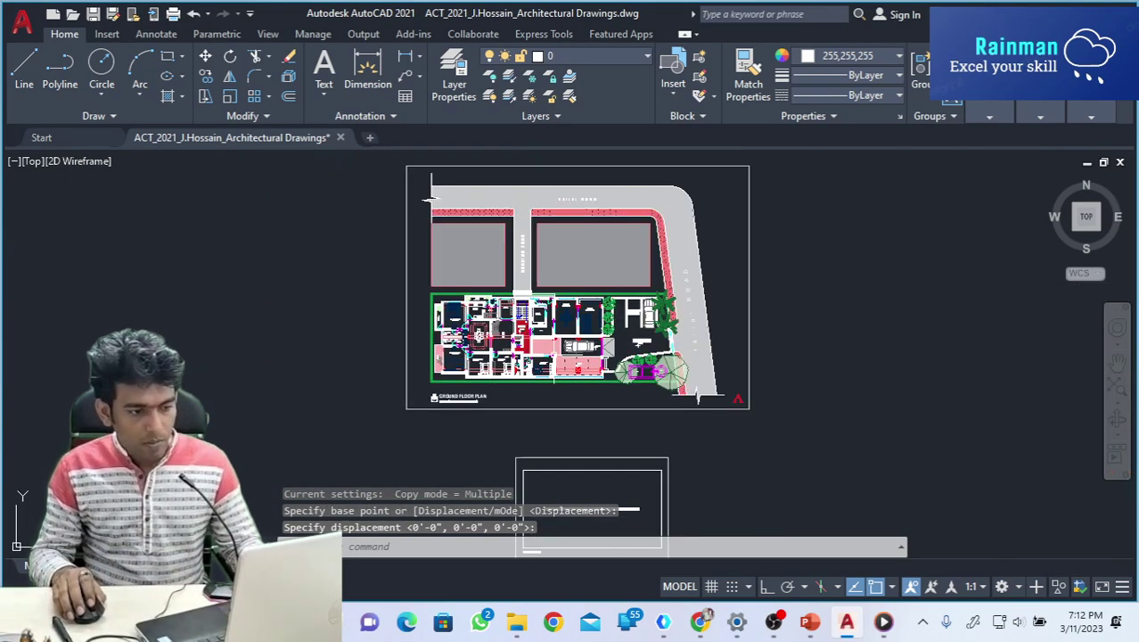
scroll(490, 428, "up", 5)
scroll(491, 428, "down", 4)
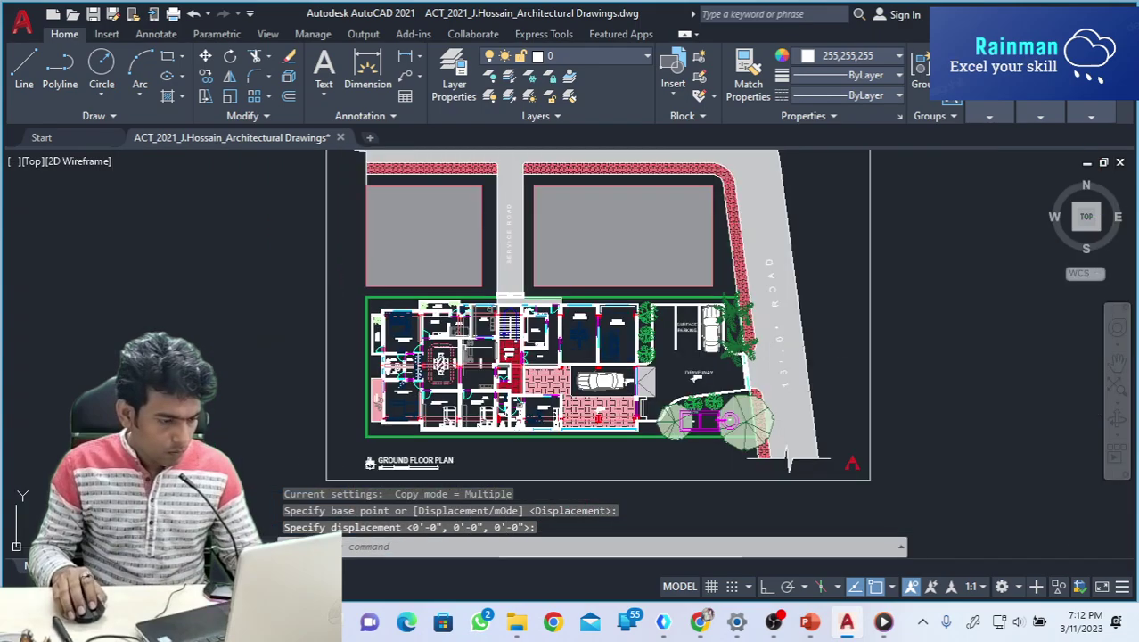
scroll(490, 427, "up", 5)
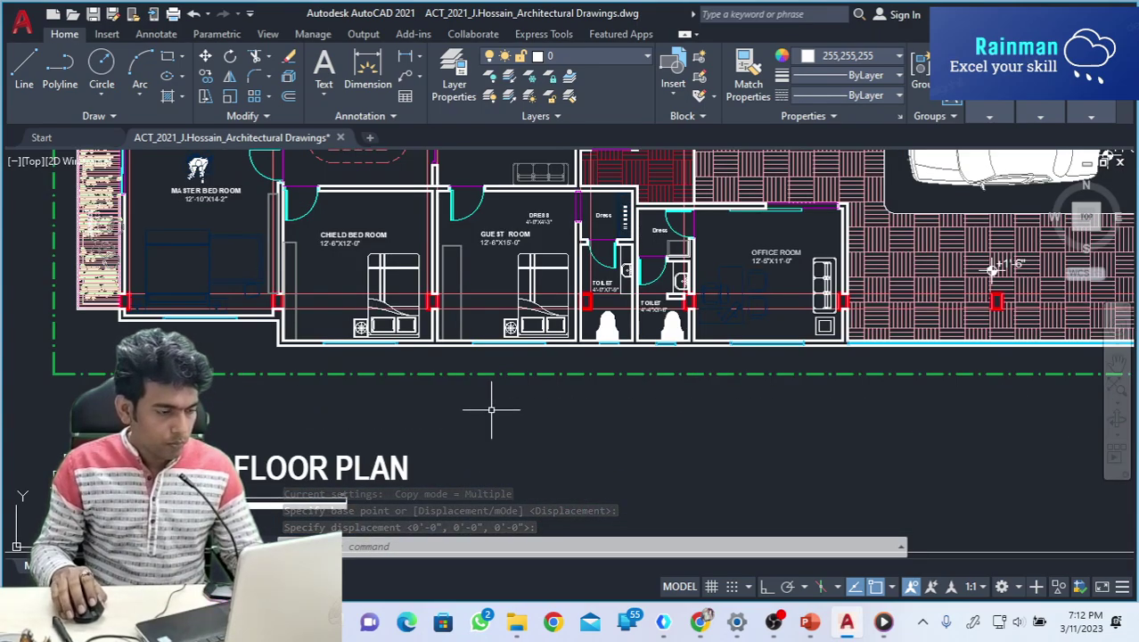
key("Escape")
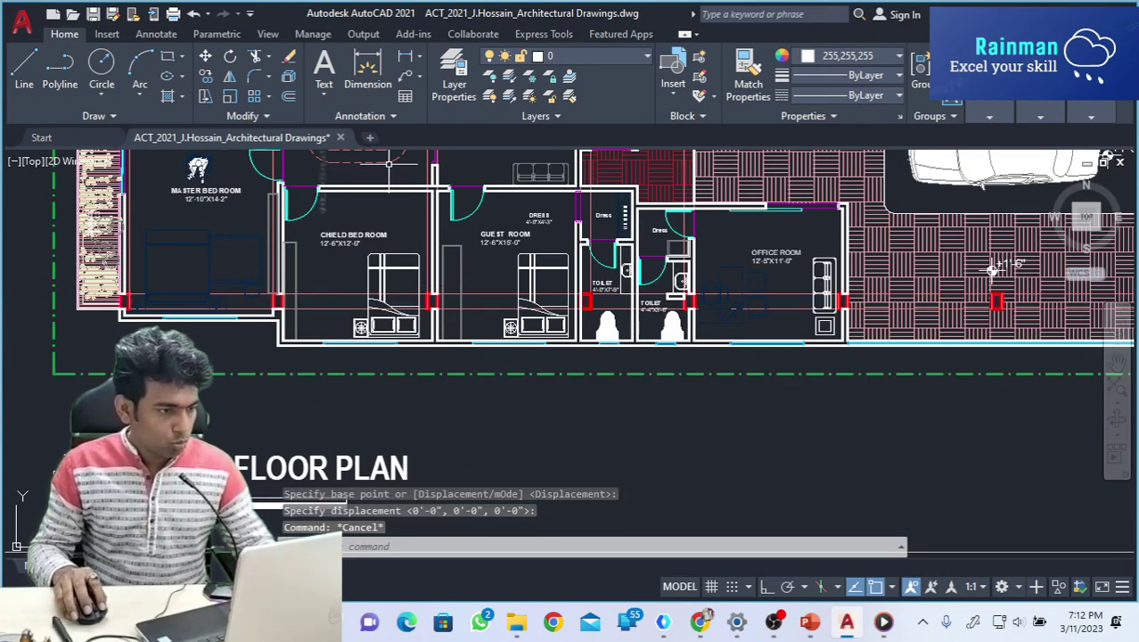
Copy the window-selected child bedroom, guest room and adjoining dress and toilet objects about 235 ft to the empty space east of the plan sheet.
left_click(239, 161)
left_click(651, 365)
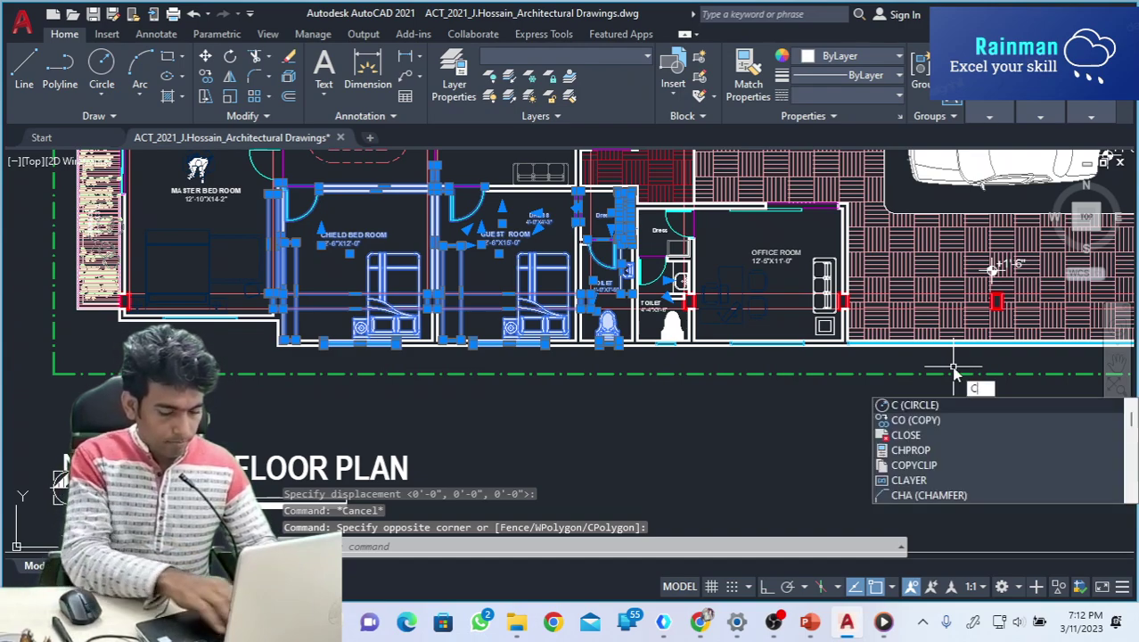
type("o")
key("Return")
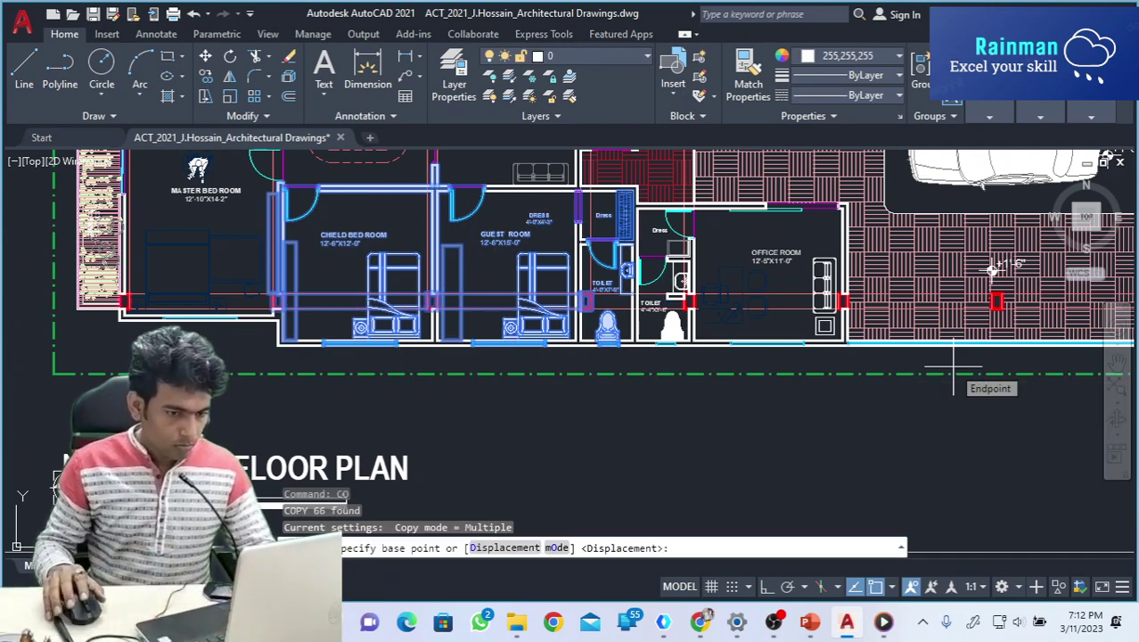
left_click(283, 340)
scroll(562, 370, "down", 5)
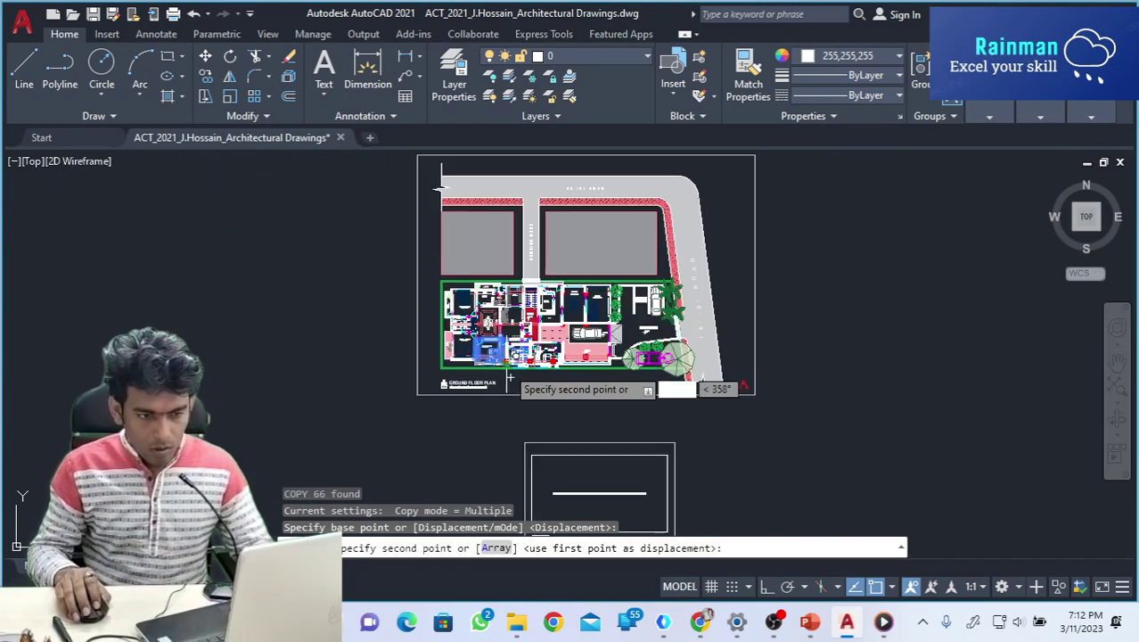
scroll(802, 352, "up", 5)
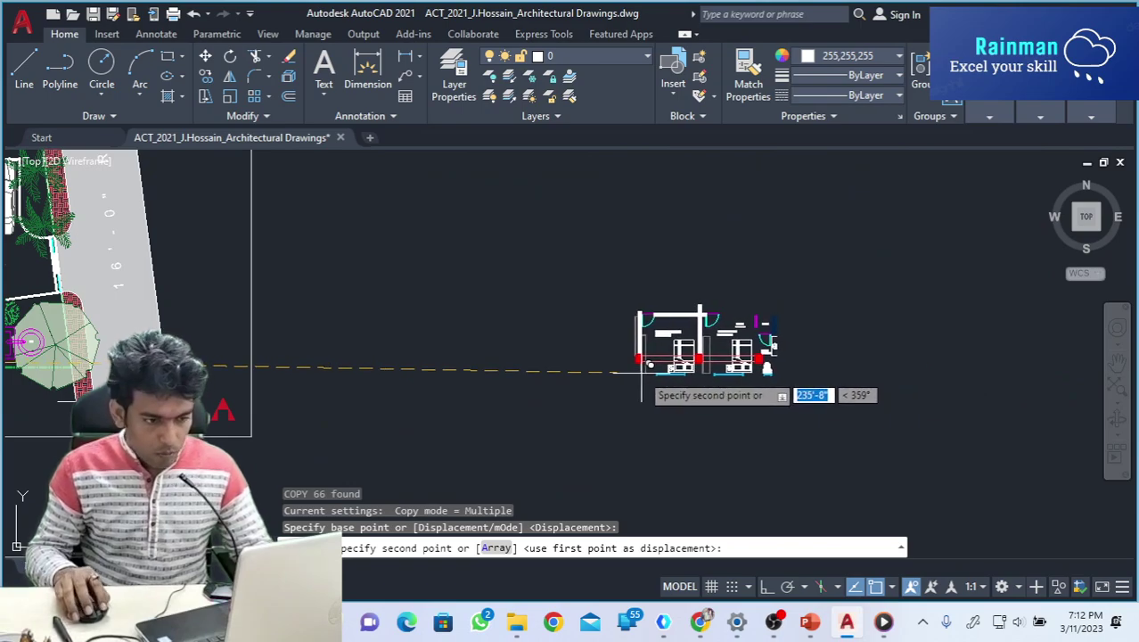
left_click(656, 374)
key("Return")
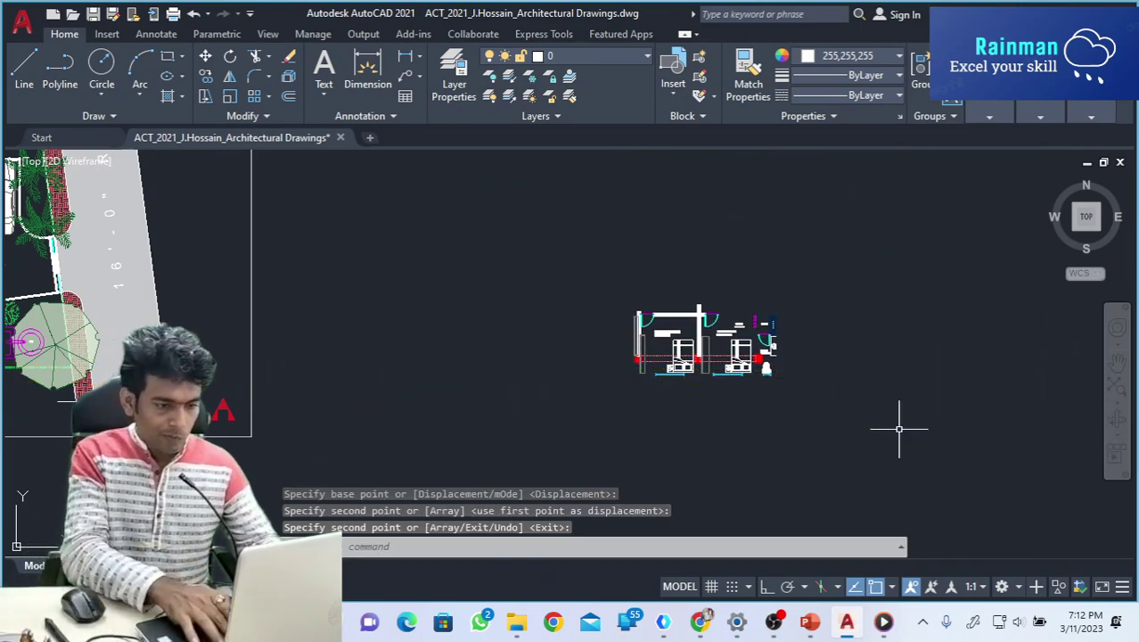
scroll(668, 307, "up", 7)
scroll(631, 289, "down", 3)
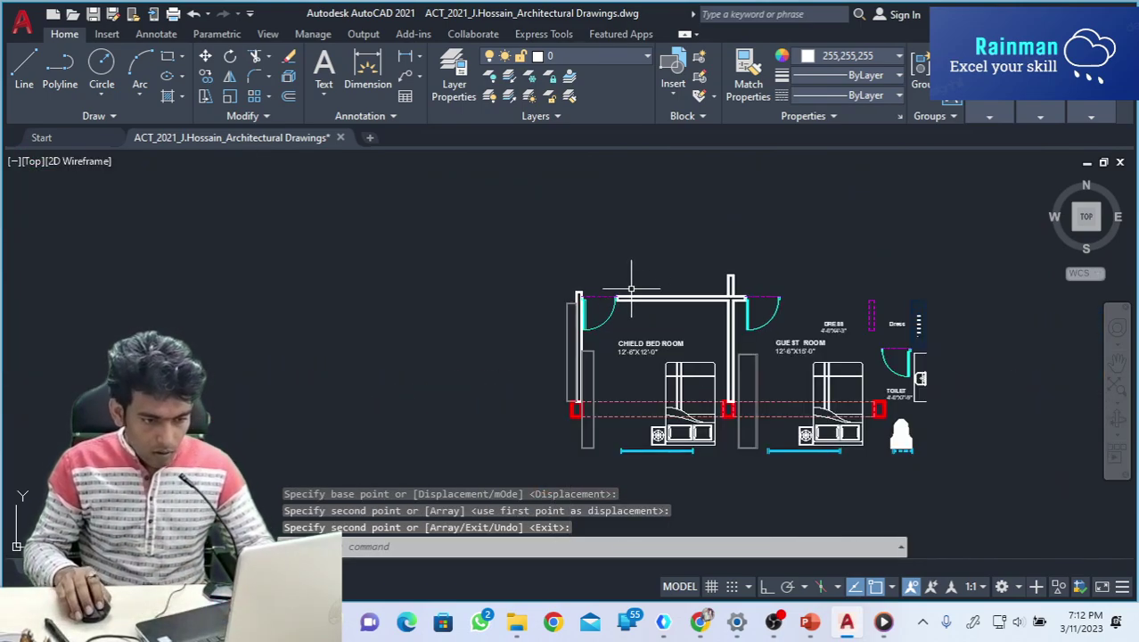
scroll(692, 379, "up", 3)
scroll(646, 345, "down", 3)
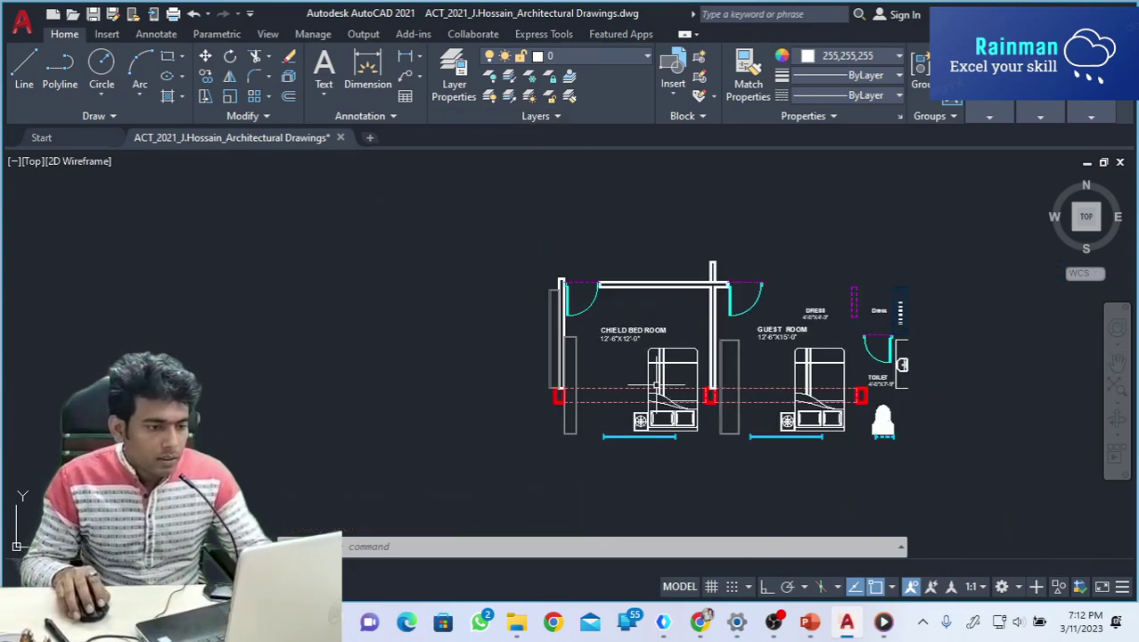
Examine the copied child bedroom, guest room, dress and toilet portion, including its walls, beds and toilet fixtures.
scroll(708, 419, "up", 2)
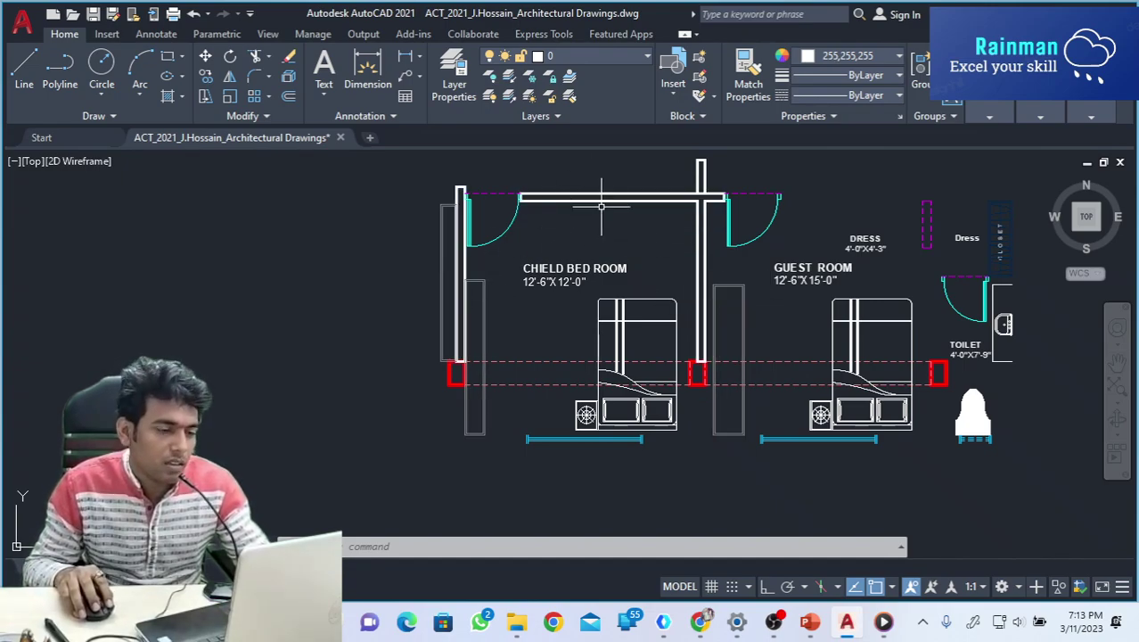
scroll(980, 354, "up", 3)
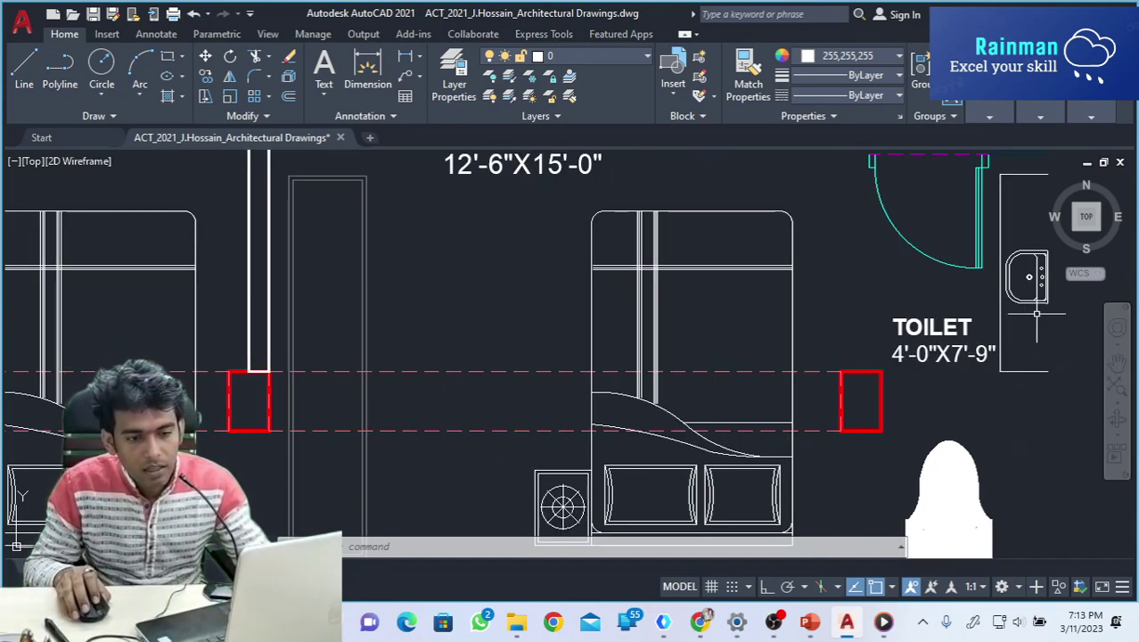
scroll(861, 364, "down", 2)
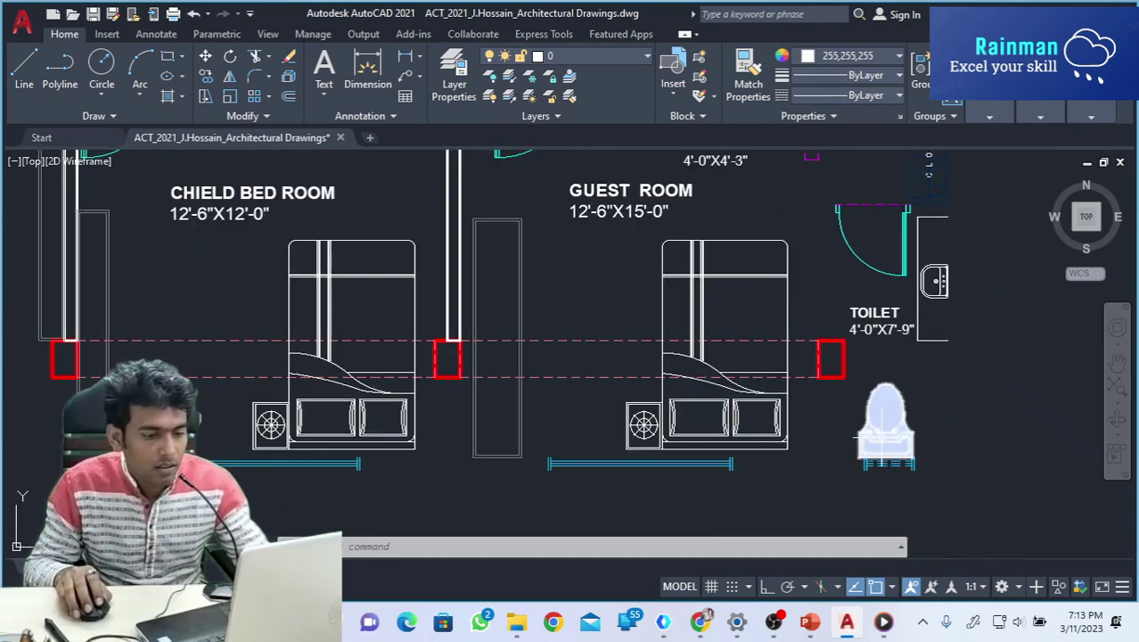
scroll(885, 419, "down", 2)
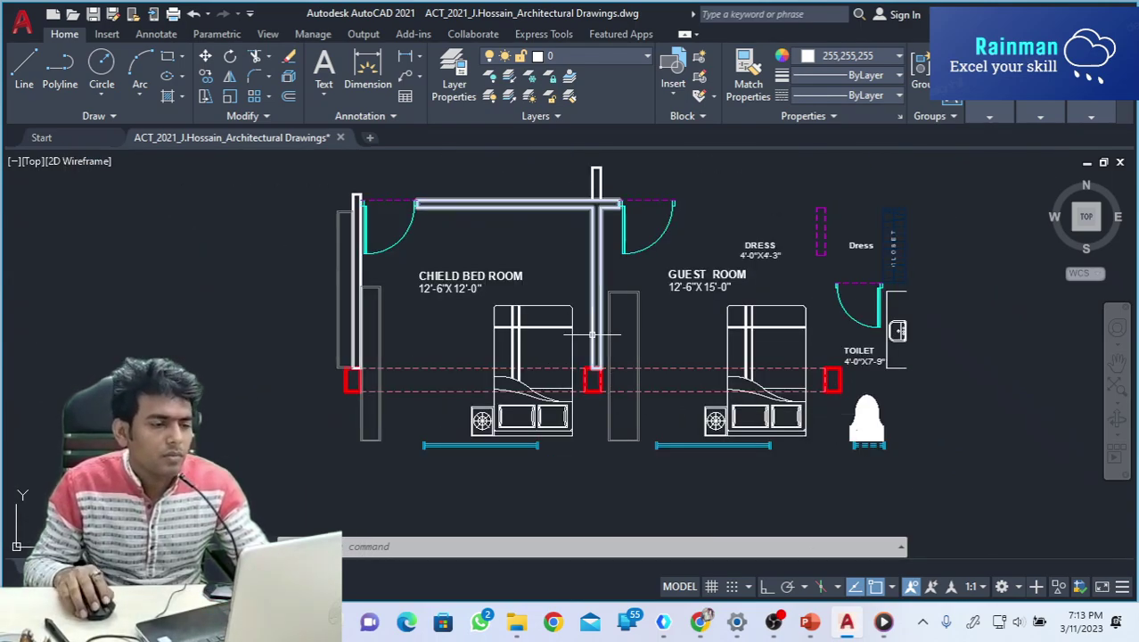
scroll(624, 325, "down", 2)
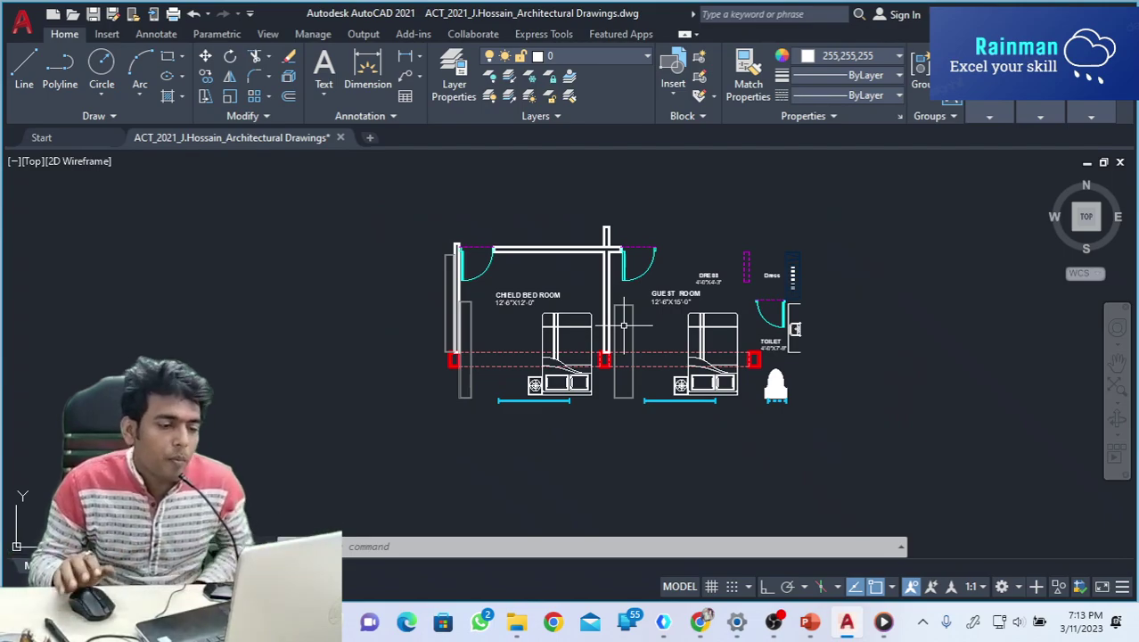
scroll(622, 330, "up", 2)
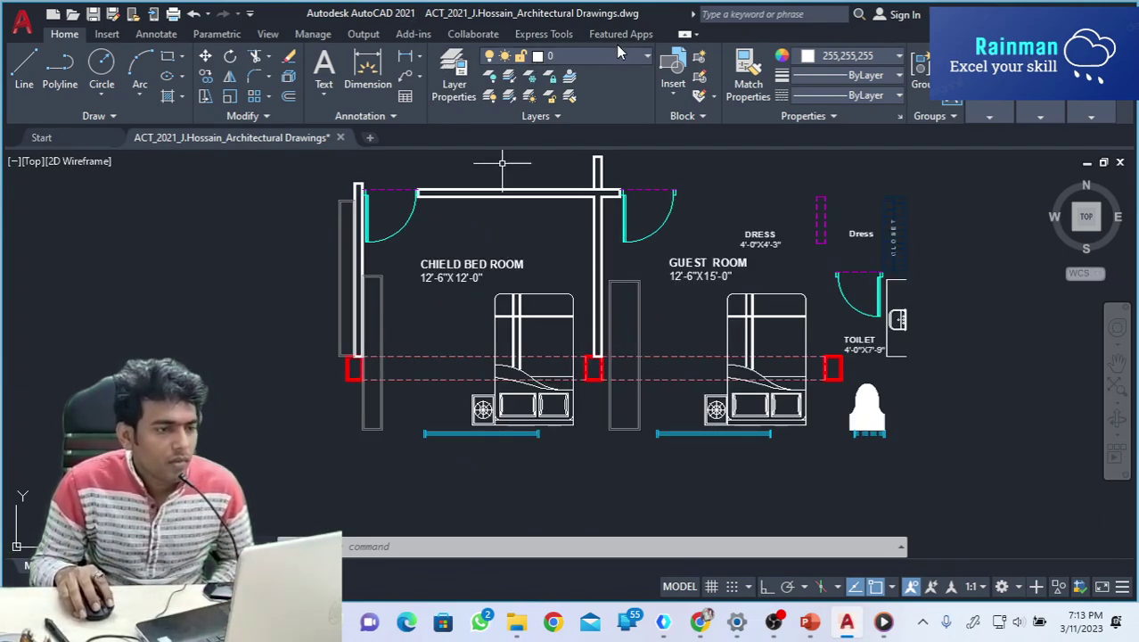
Browse the drawing's full layer list, from layer 0 through the furniture, hatch, text and wall layers, without changing the current layer.
left_click(644, 58)
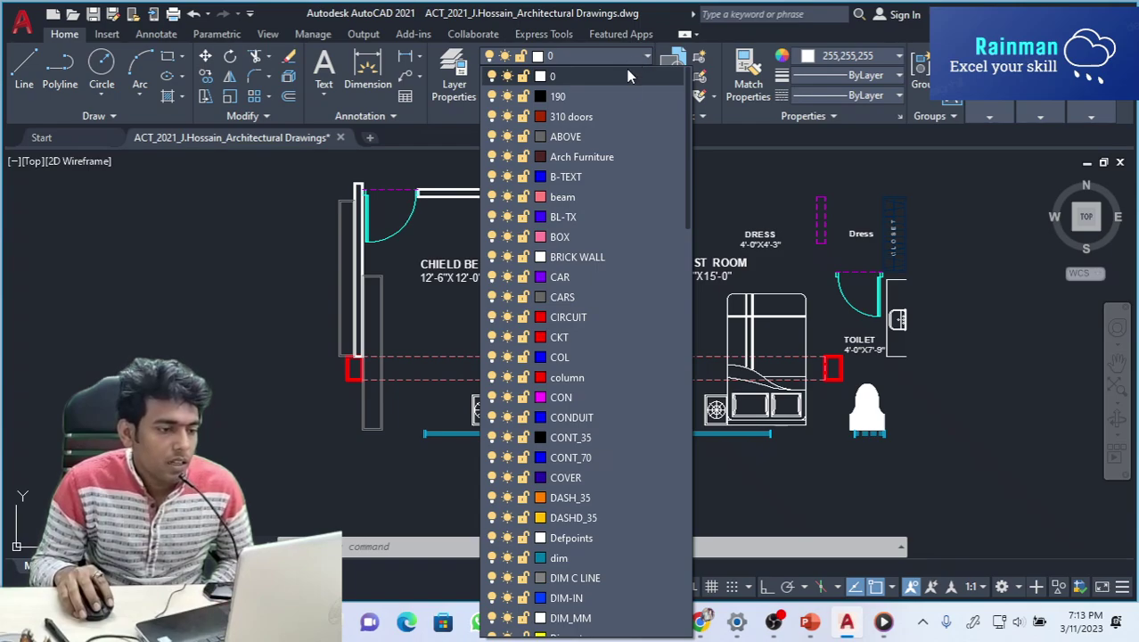
scroll(608, 372, "down", 4)
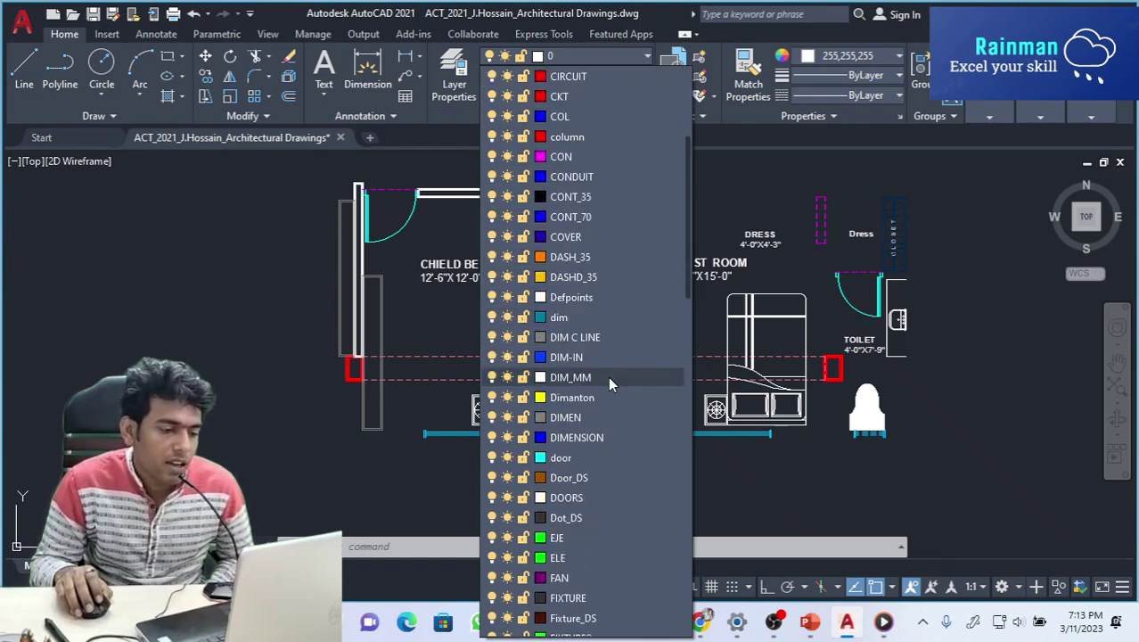
scroll(609, 379, "down", 10)
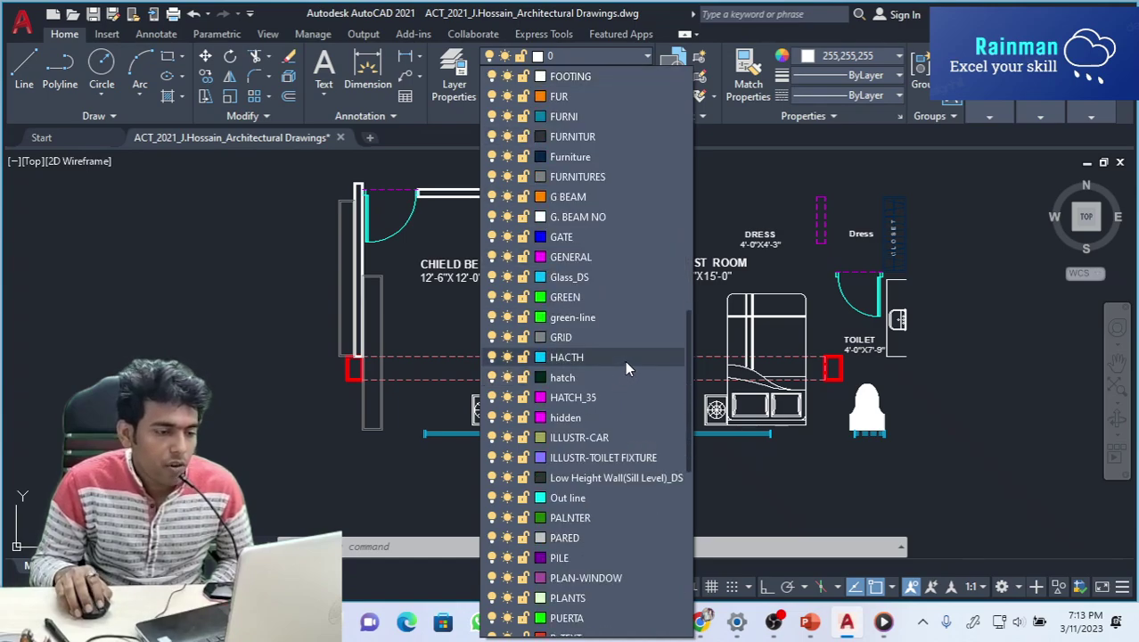
scroll(625, 367, "down", 6)
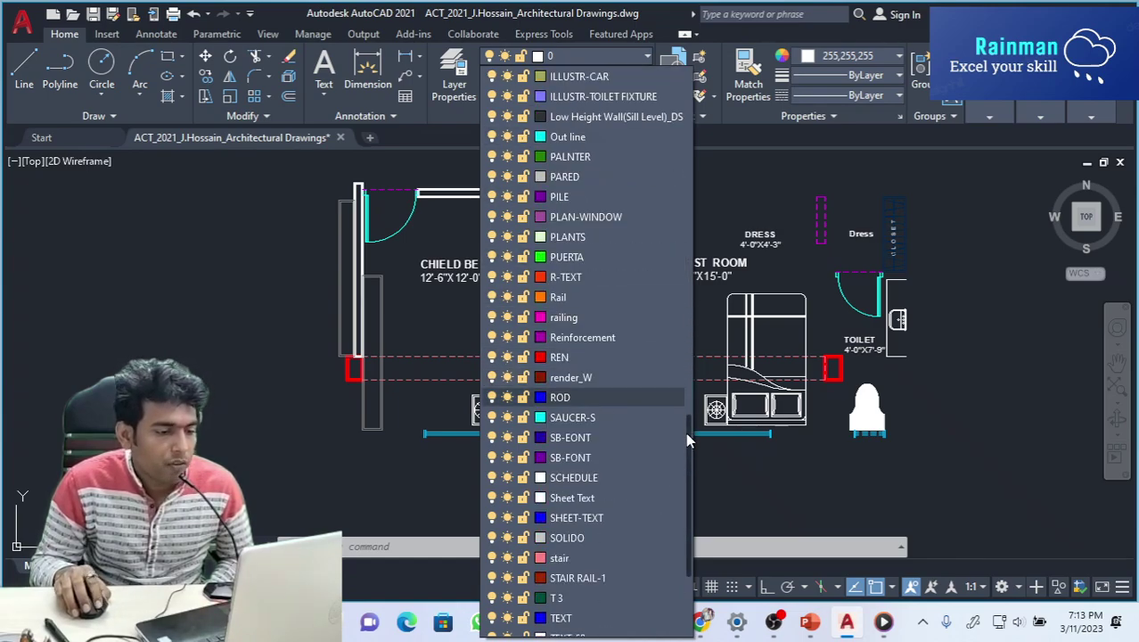
scroll(614, 406, "down", 4)
scroll(610, 387, "up", 2)
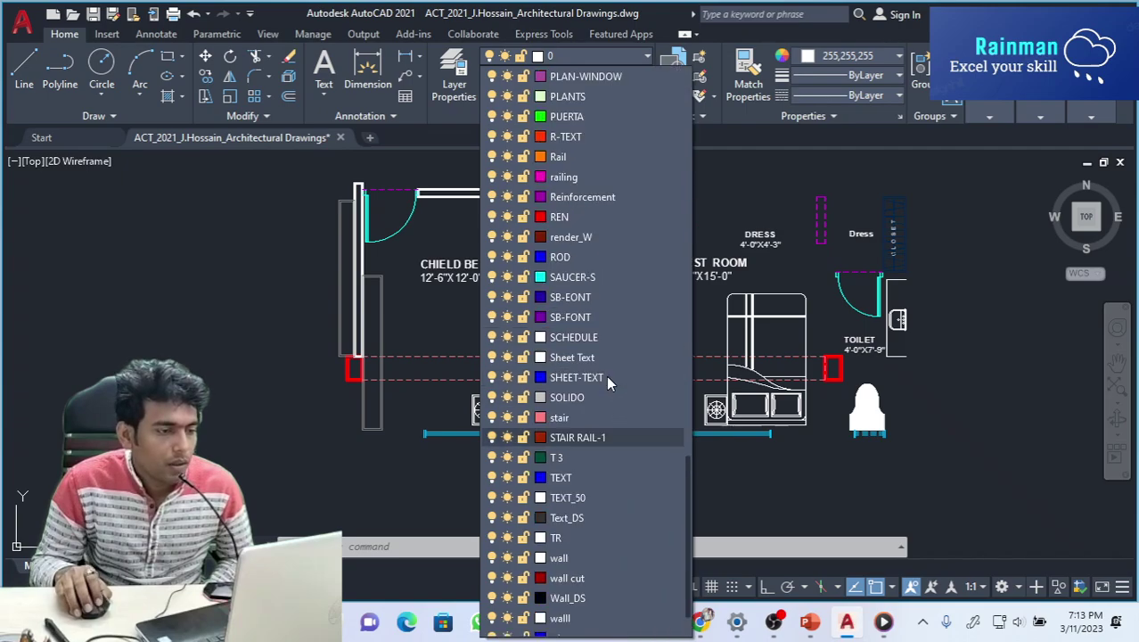
scroll(608, 381, "up", 8)
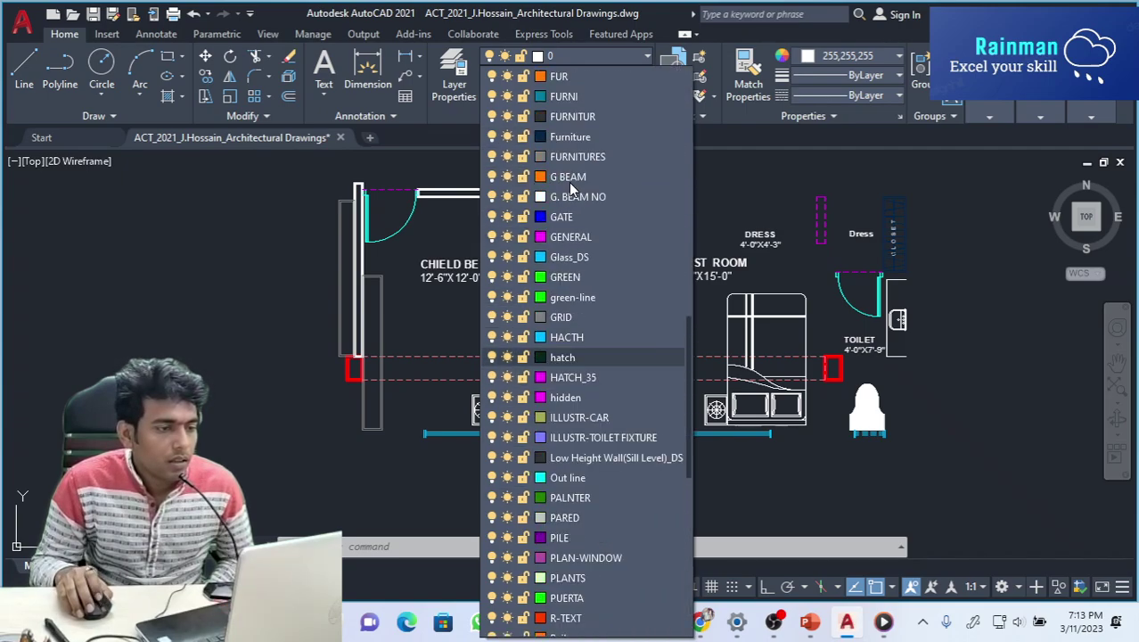
scroll(588, 214, "up", 2)
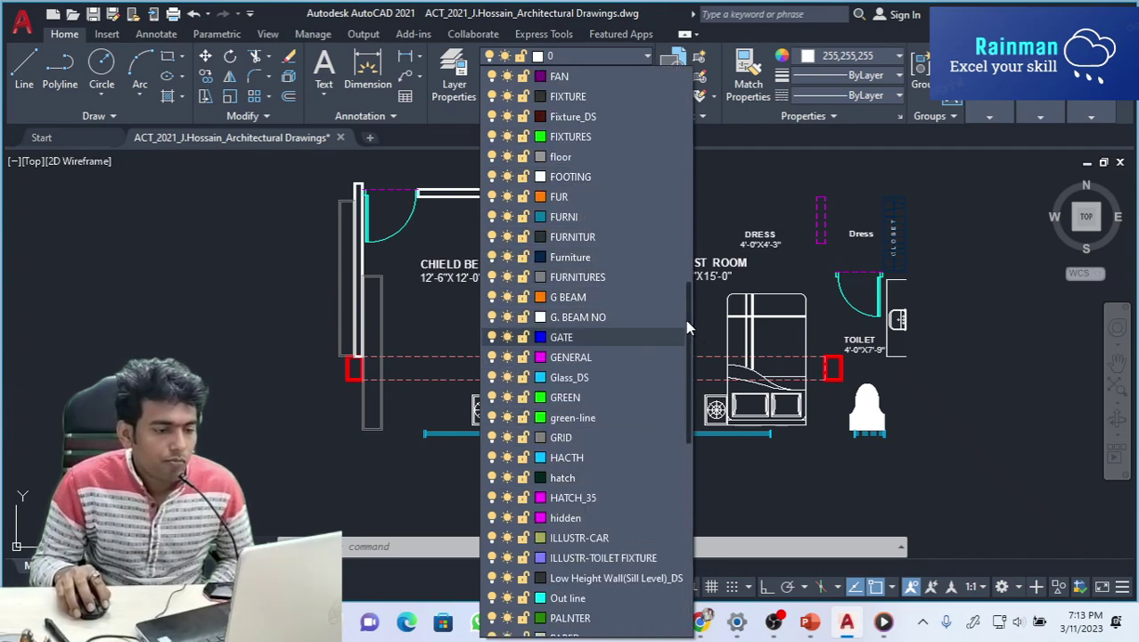
left_click_drag(686, 321, 654, 37)
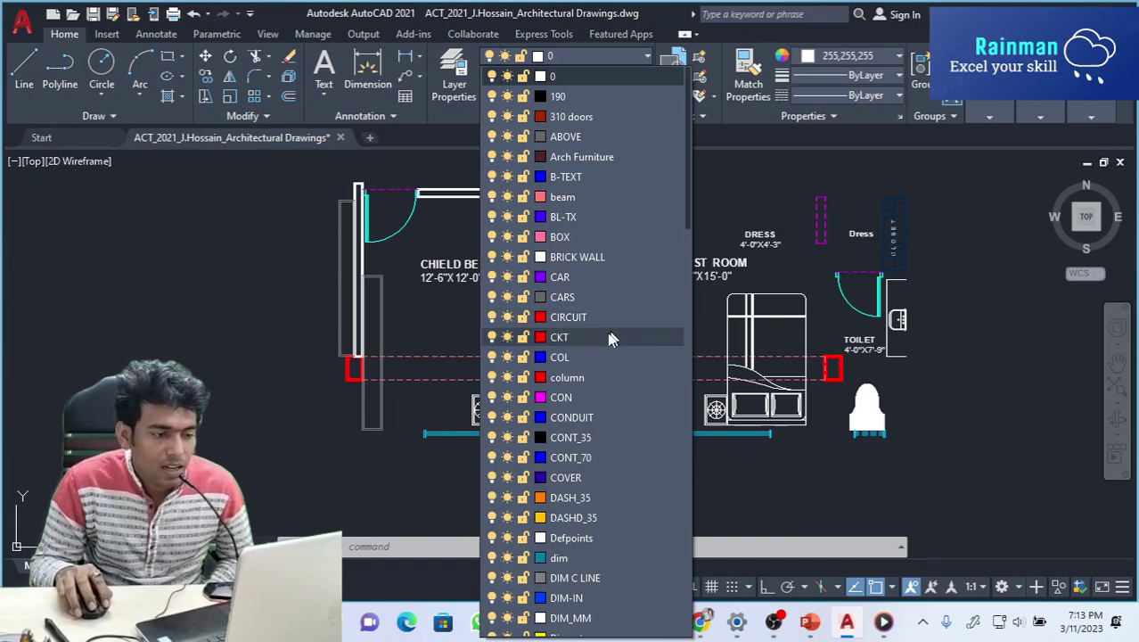
scroll(571, 396, "down", 2)
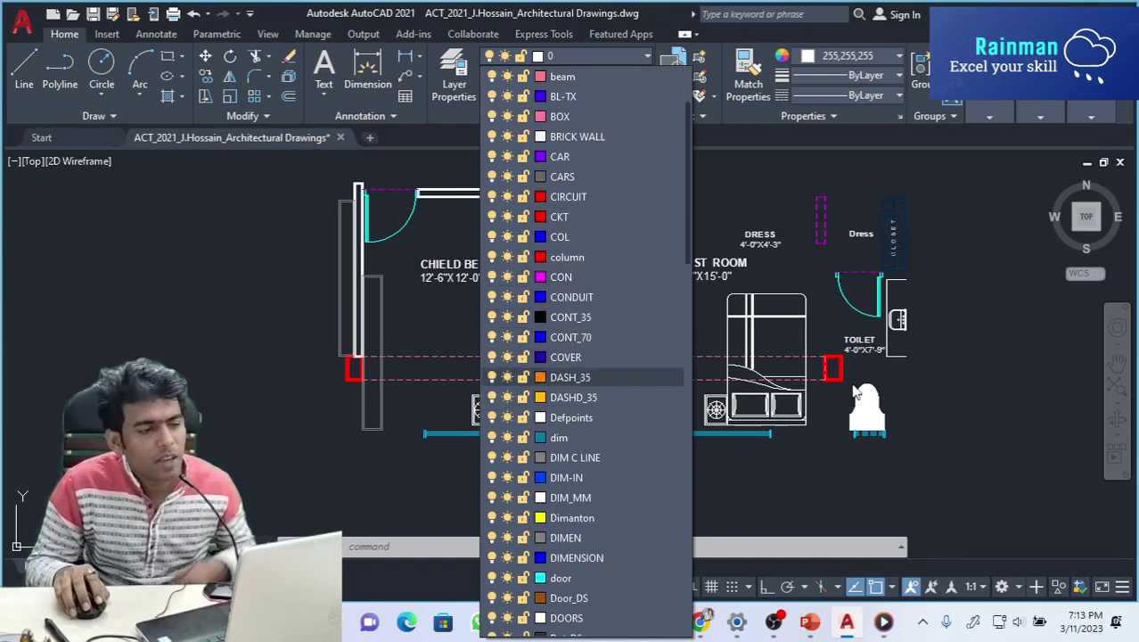
left_click(1000, 483)
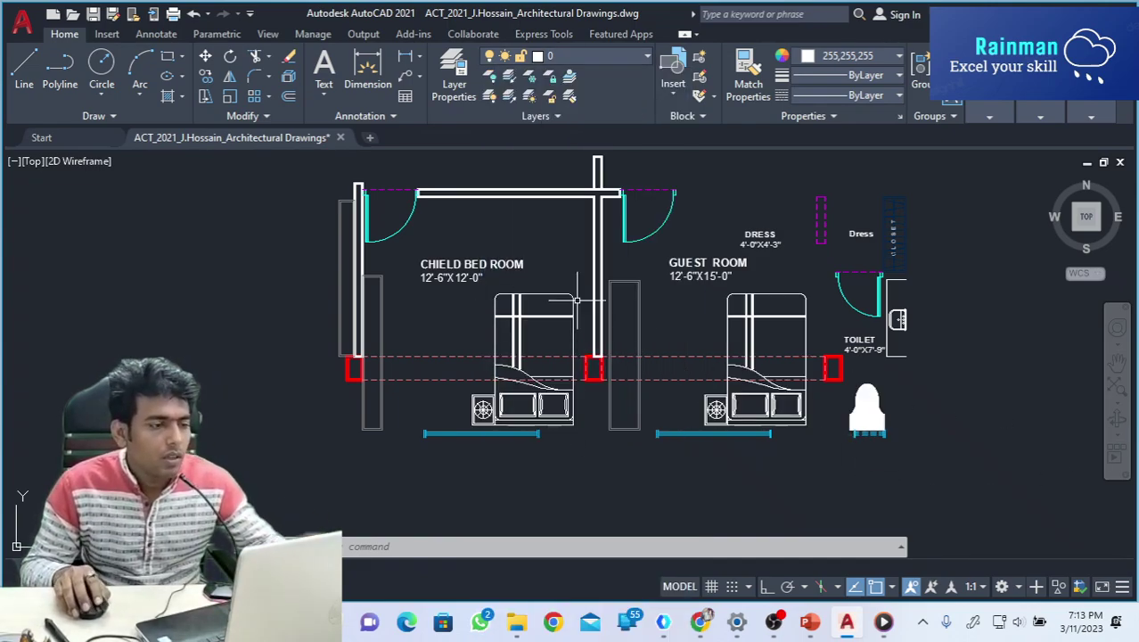
Assign all window-selected objects of the copied child bedroom and guest room portion to layer 0.
scroll(629, 318, "down", 2)
left_click(406, 198)
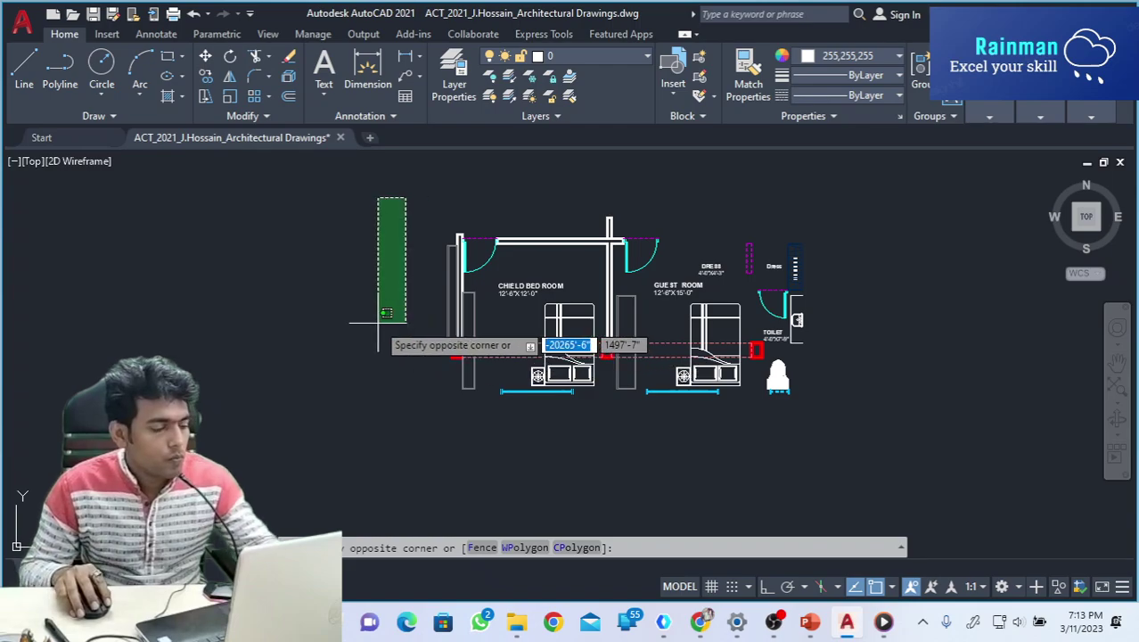
key("Escape")
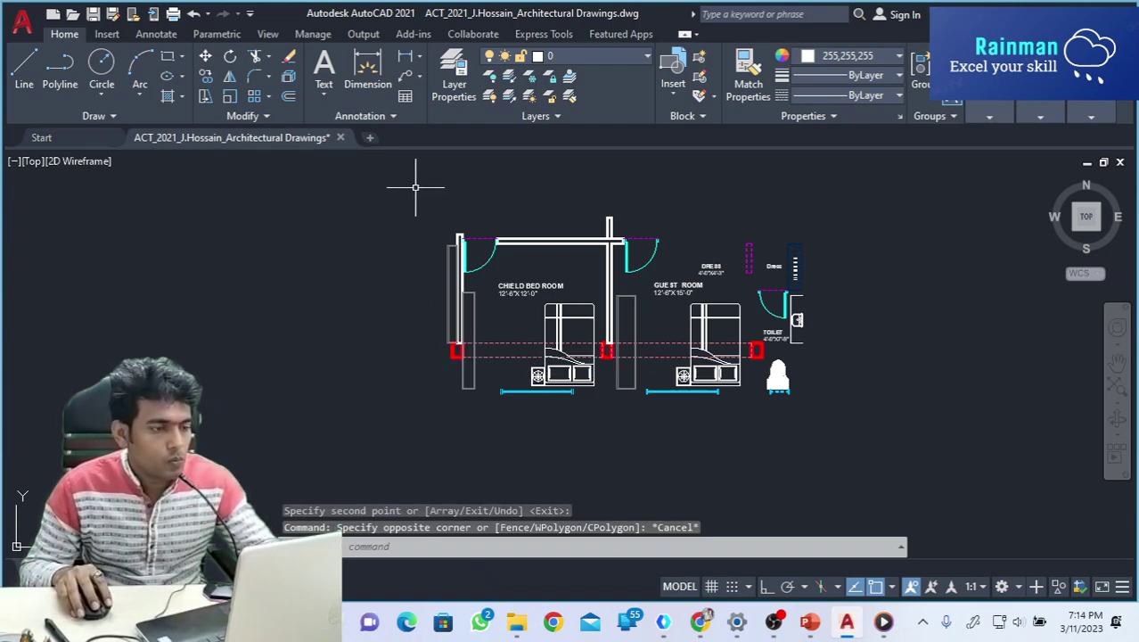
left_click(387, 183)
left_click(851, 467)
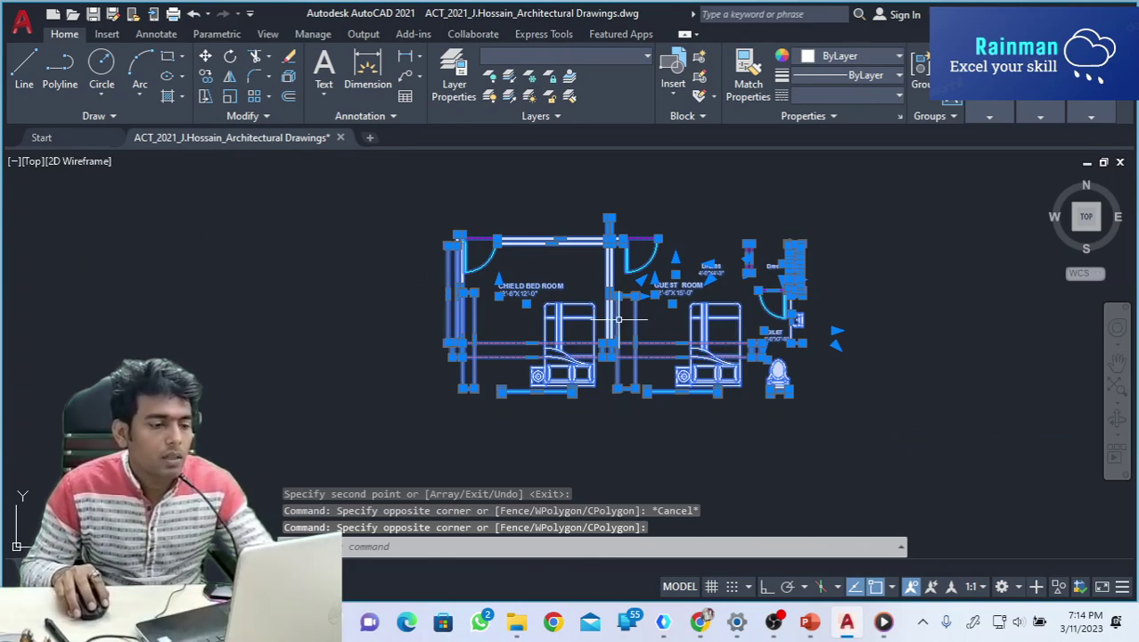
left_click(646, 56)
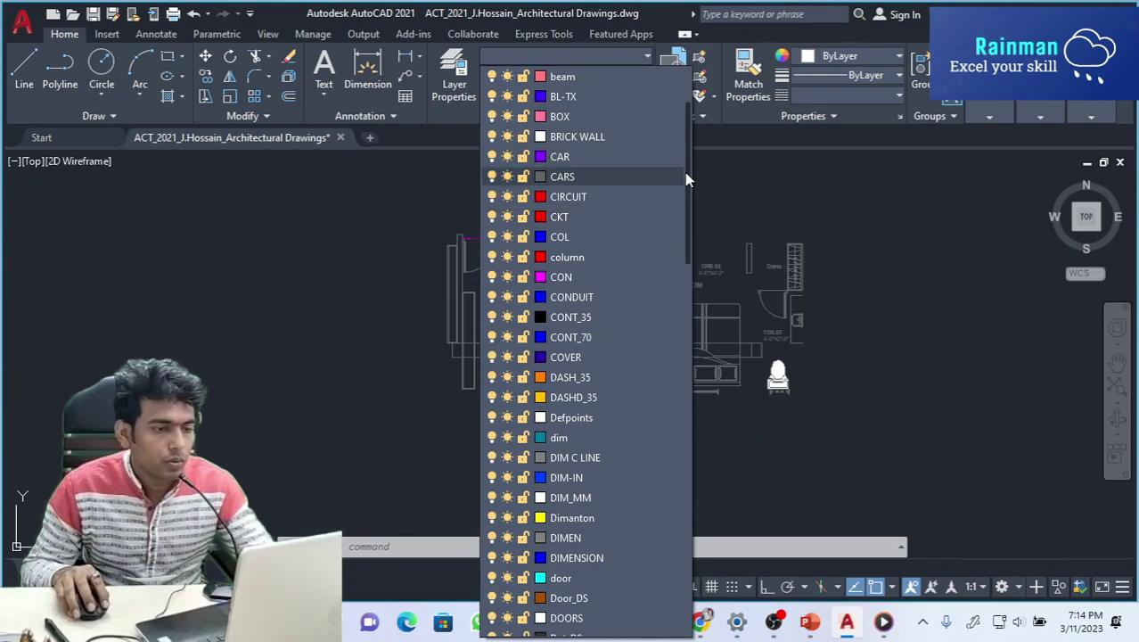
scroll(685, 172, "up", 2)
left_click(571, 79)
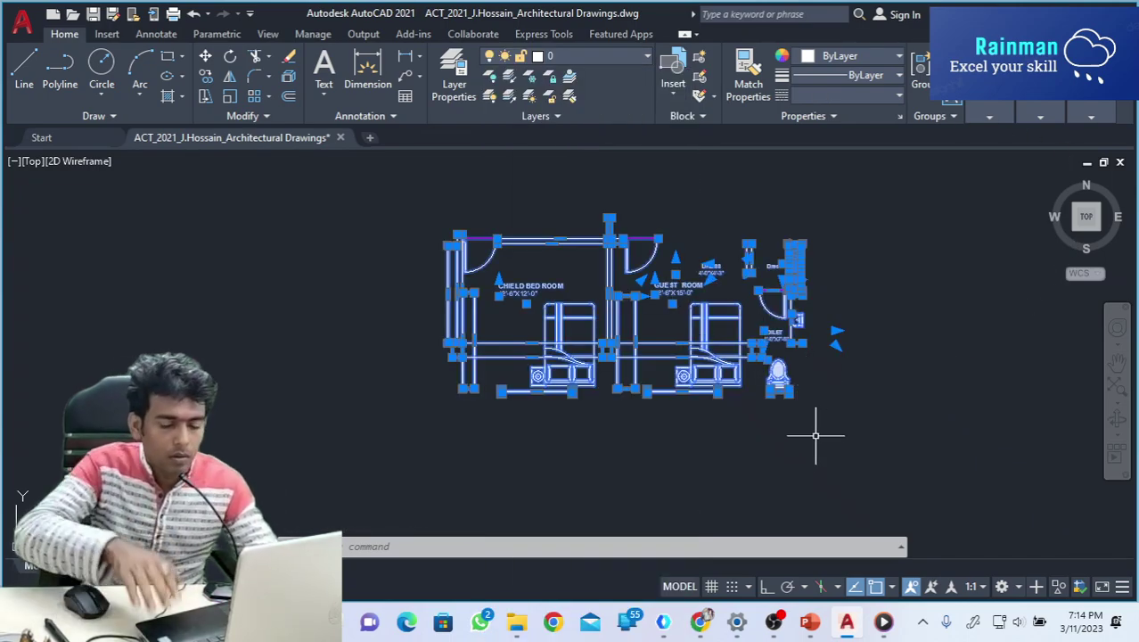
type("co")
key("Return")
key("Escape")
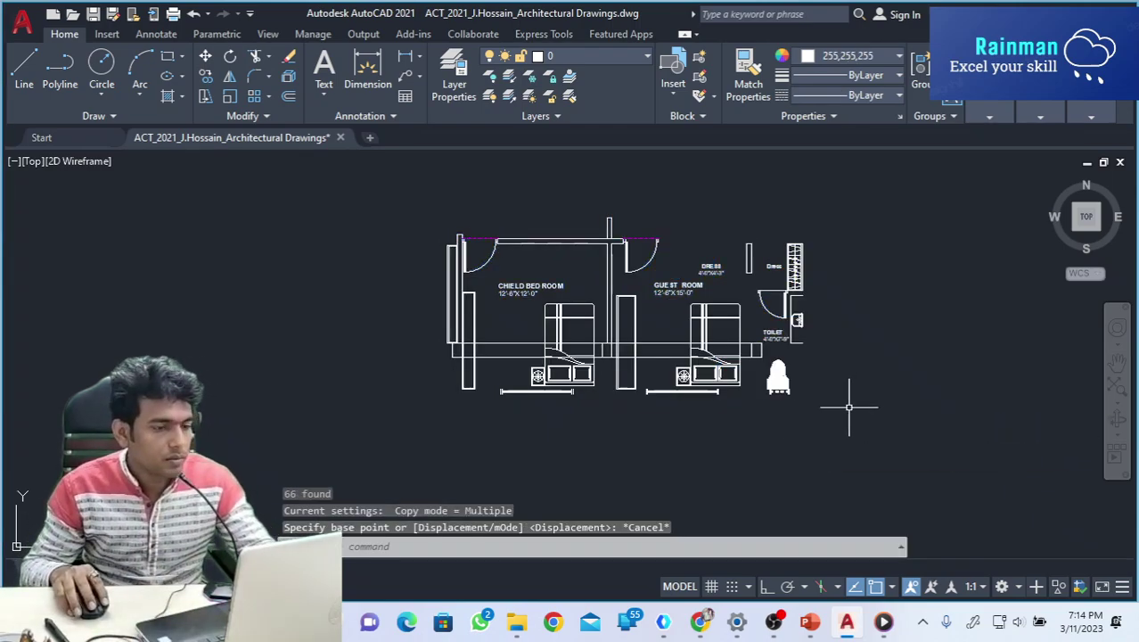
Inspect the copied portion closely and check the layer of the guest room door, child bedroom door and child's bed.
scroll(651, 343, "up", 5)
scroll(653, 344, "down", 5)
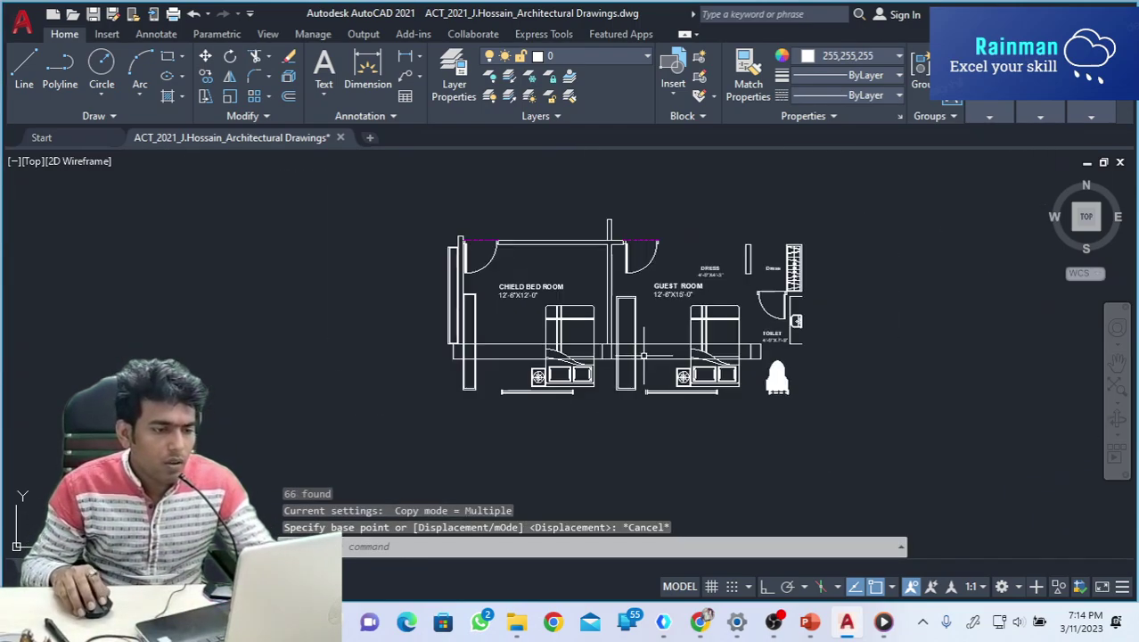
scroll(624, 236, "up", 3)
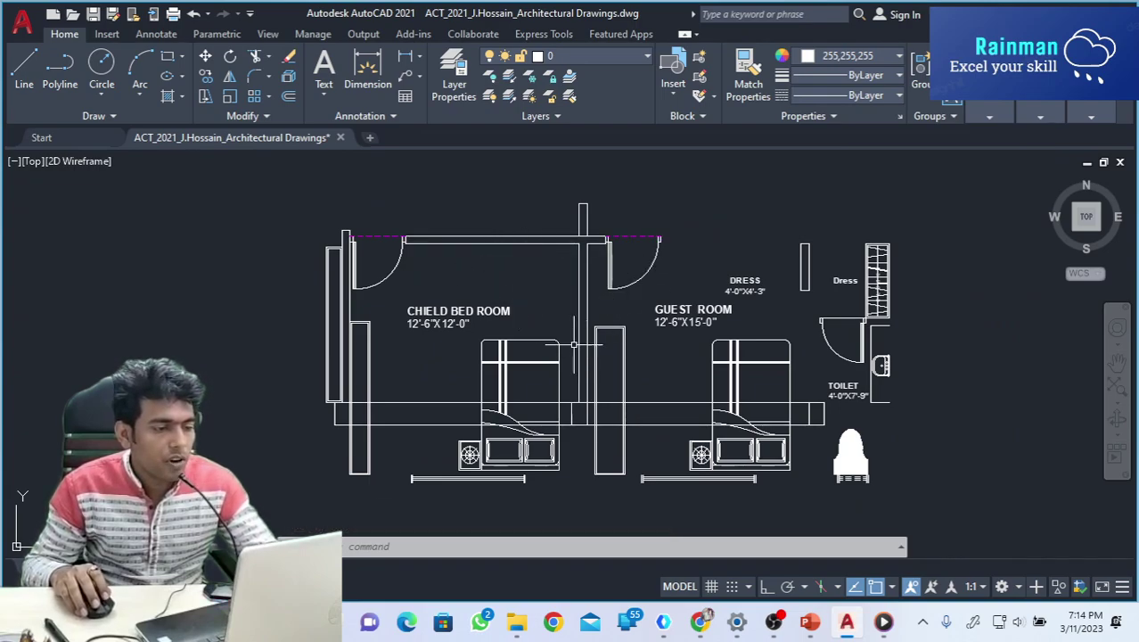
scroll(587, 248, "up", 5)
scroll(636, 234, "down", 5)
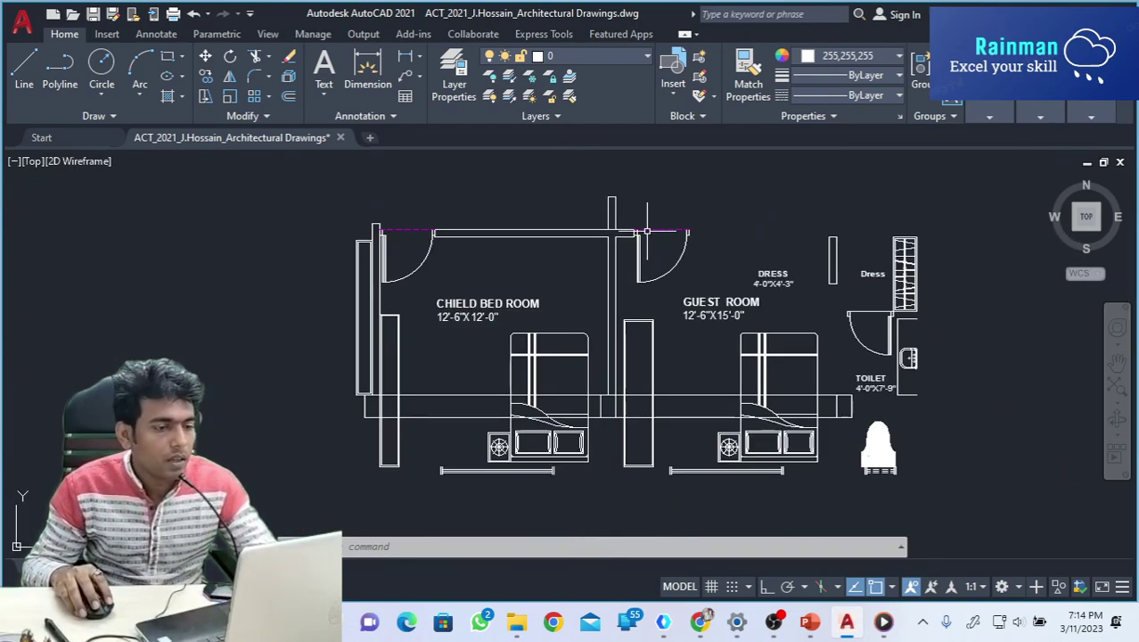
left_click(638, 245)
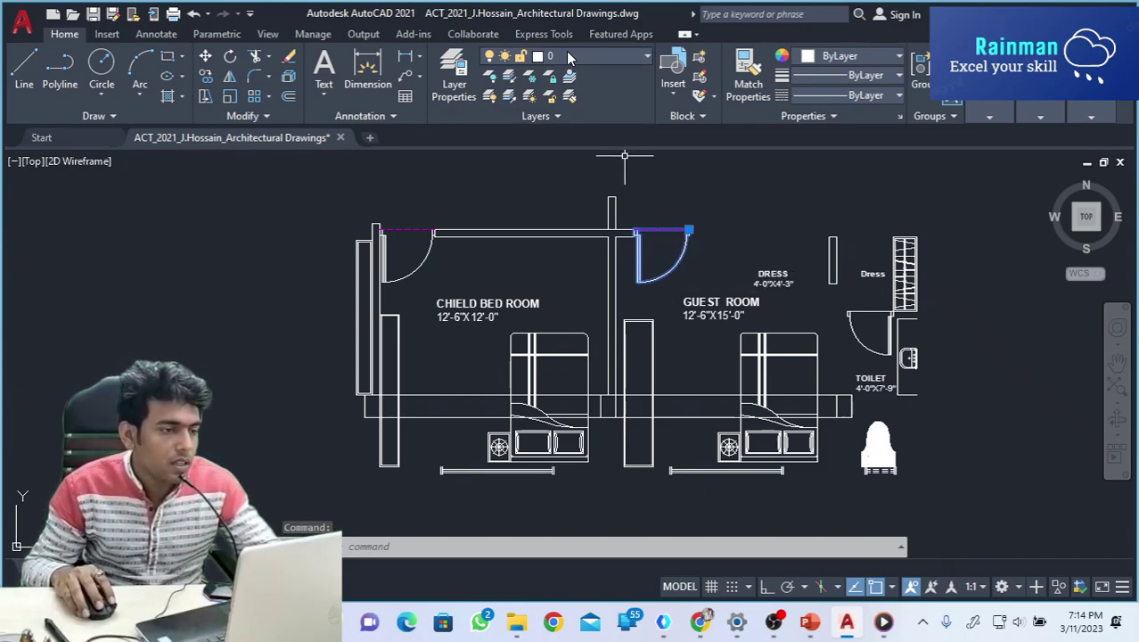
key("Escape")
key("Escape")
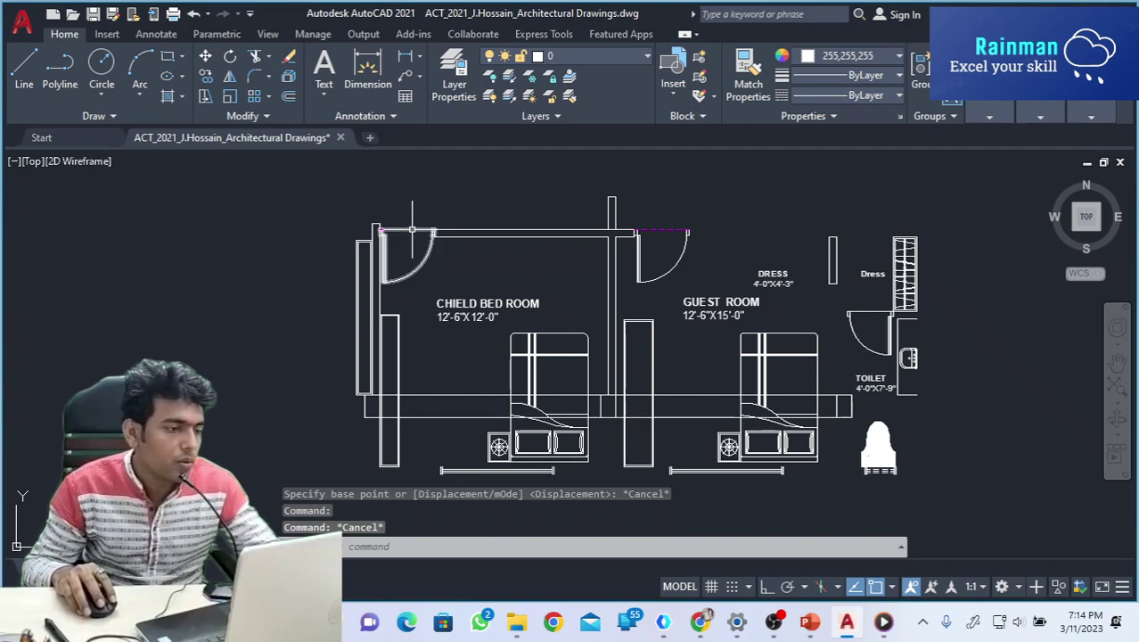
left_click(412, 229)
key("Escape")
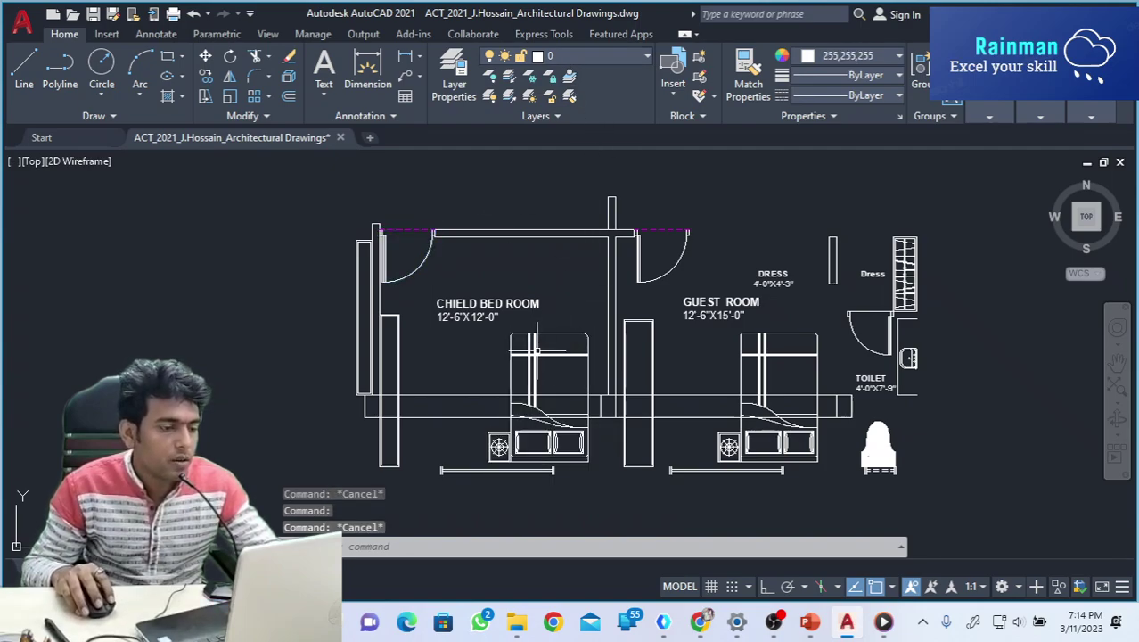
left_click(537, 350)
key("Escape")
Examine the layers of the paving hatch and the family dining furniture in the original ground floor plan.
scroll(900, 440, "down", 2)
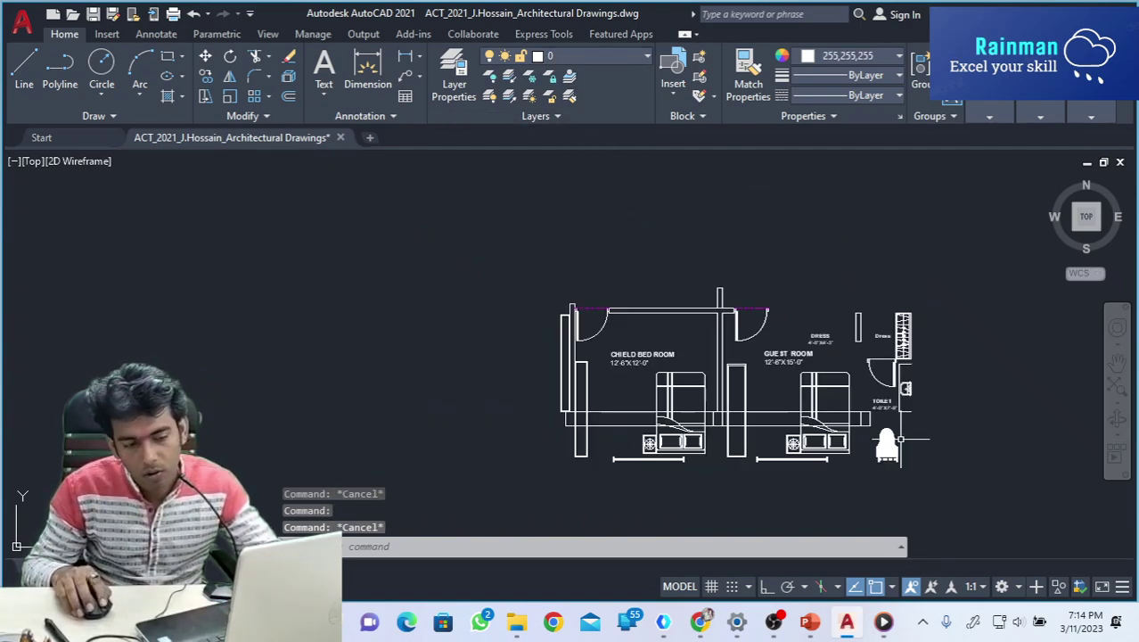
scroll(899, 439, "down", 5)
scroll(813, 343, "down", 2)
scroll(422, 330, "up", 2)
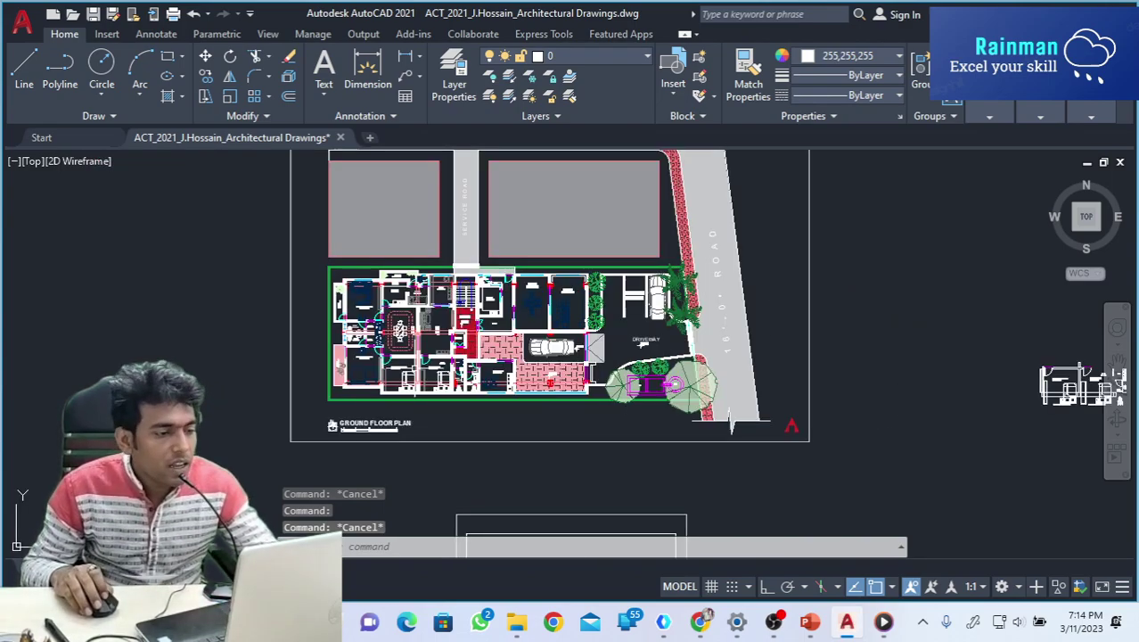
scroll(459, 356, "up", 4)
left_click(586, 317)
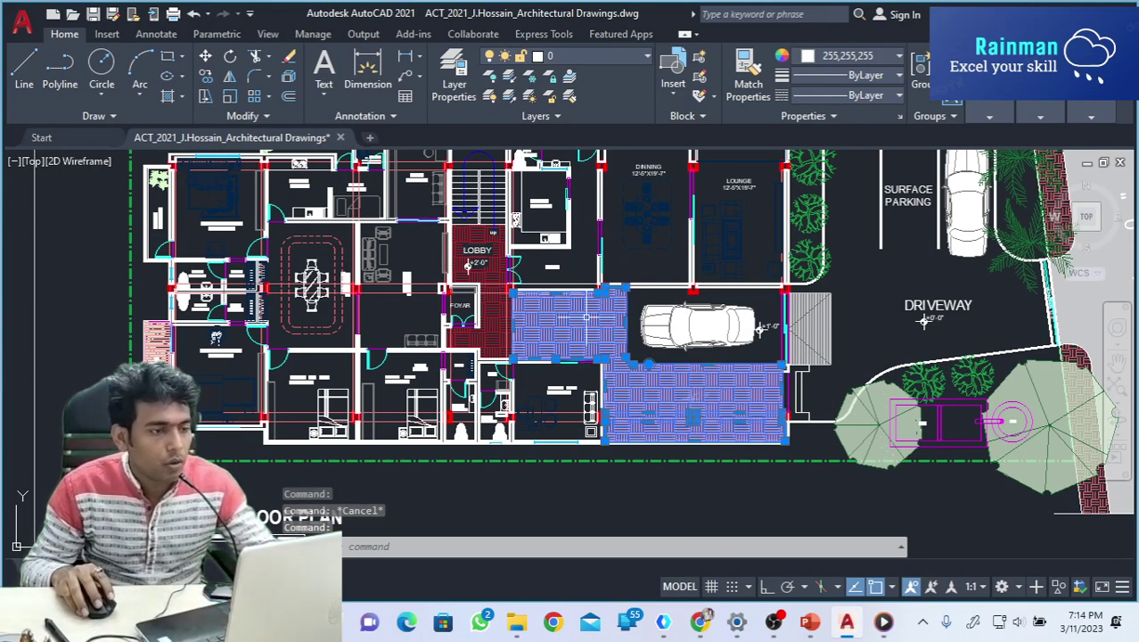
key("Escape")
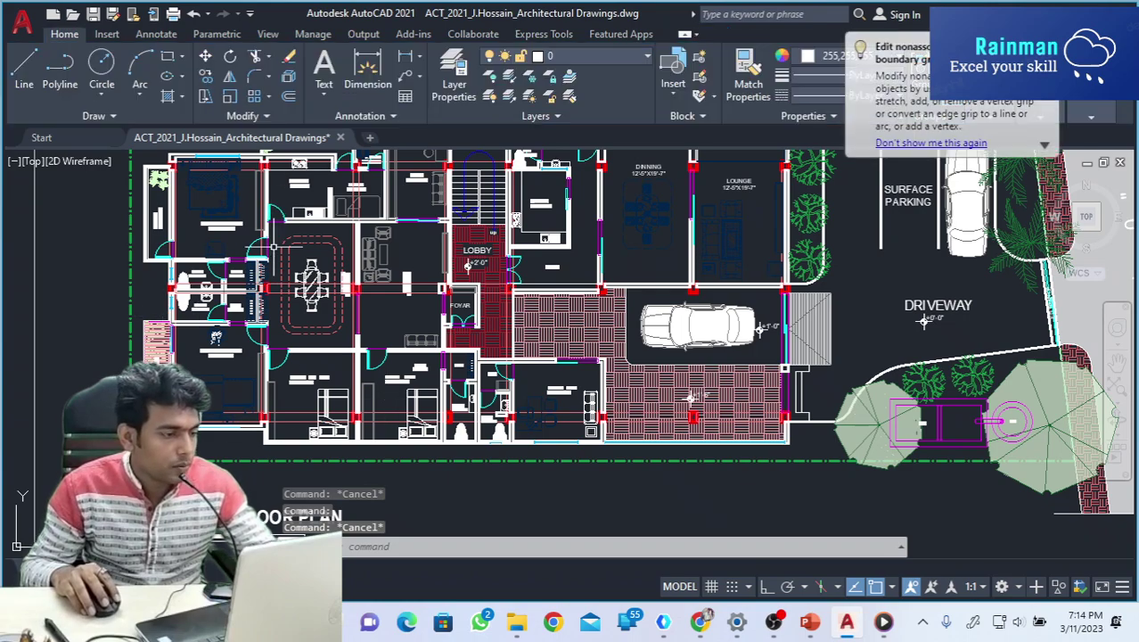
left_click(311, 285)
key("Escape")
left_click(312, 280)
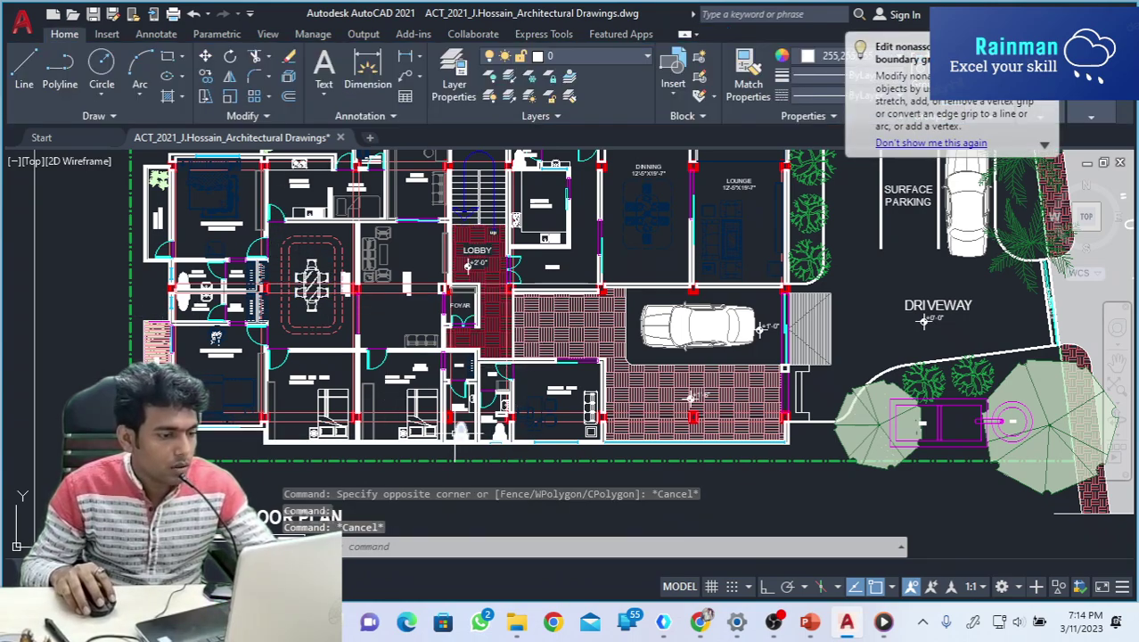
key("Escape")
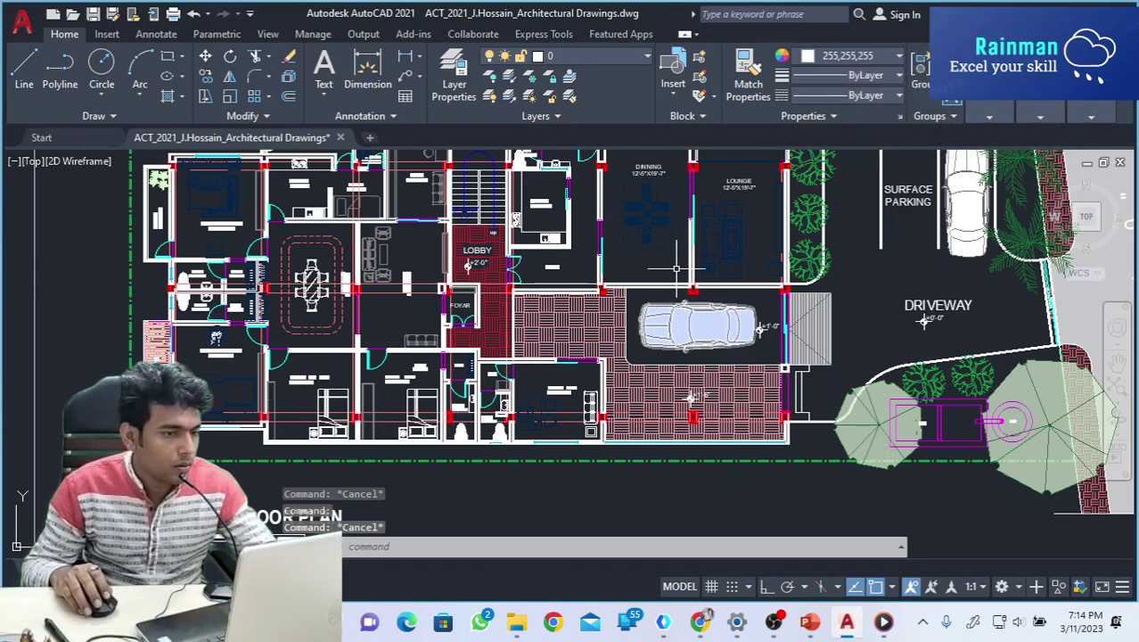
Check the layers of the round shrub, paving hatch, magenta gate structure and large tree around the ground floor plan's driveway.
scroll(688, 263, "down", 2)
left_click(759, 234)
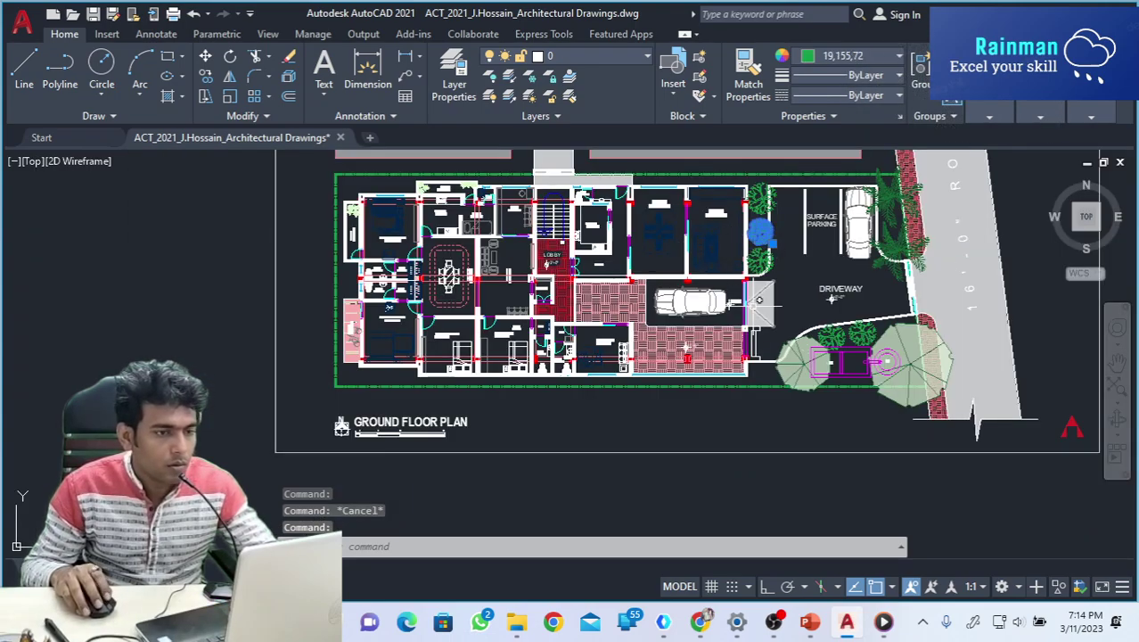
left_click(733, 340)
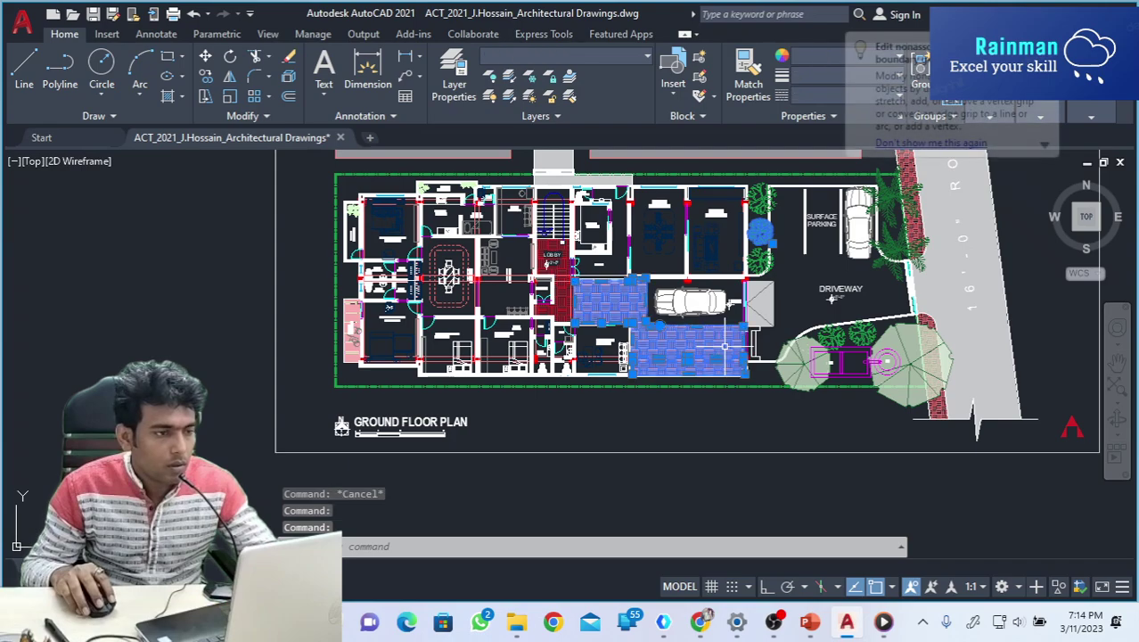
key("Escape")
left_click(837, 361)
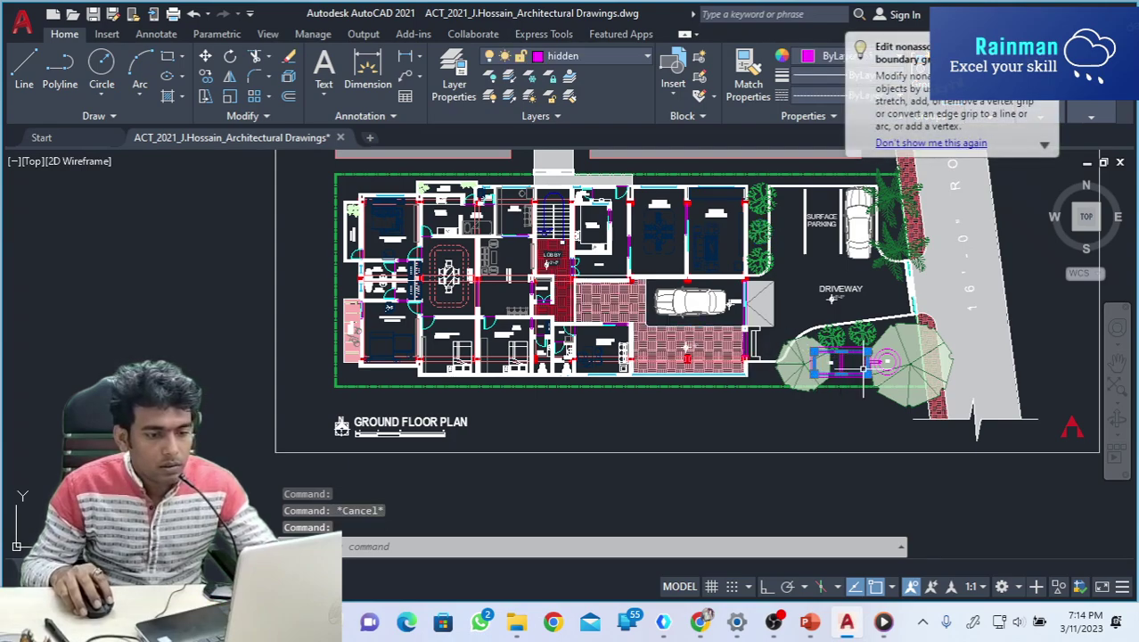
left_click(918, 380)
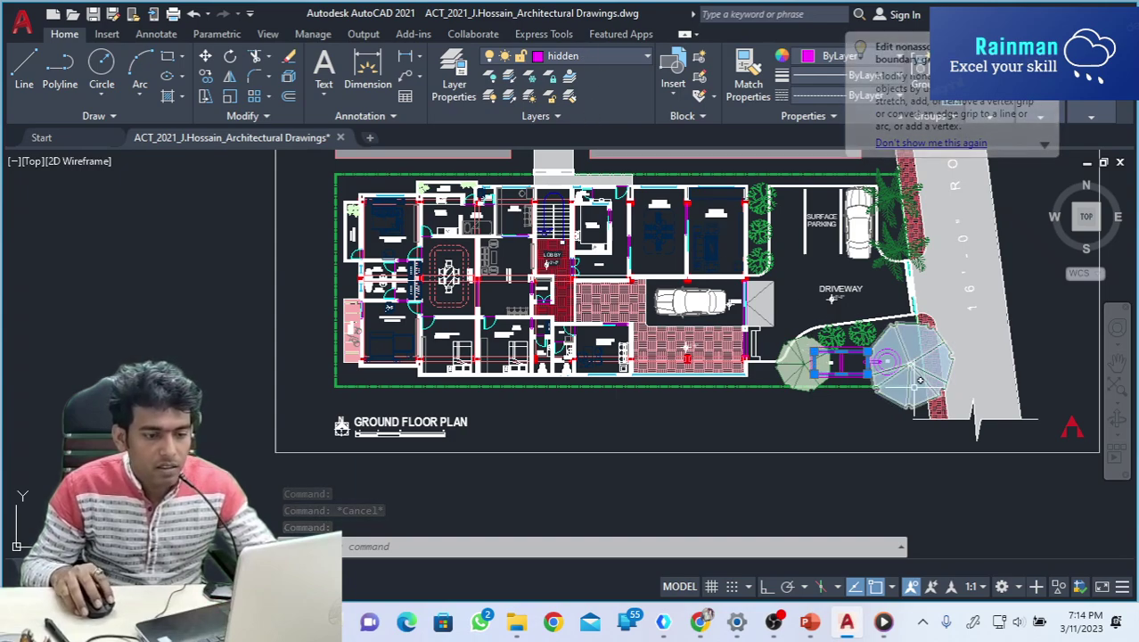
key("Escape")
left_click(942, 357)
key("Escape")
left_click(928, 364)
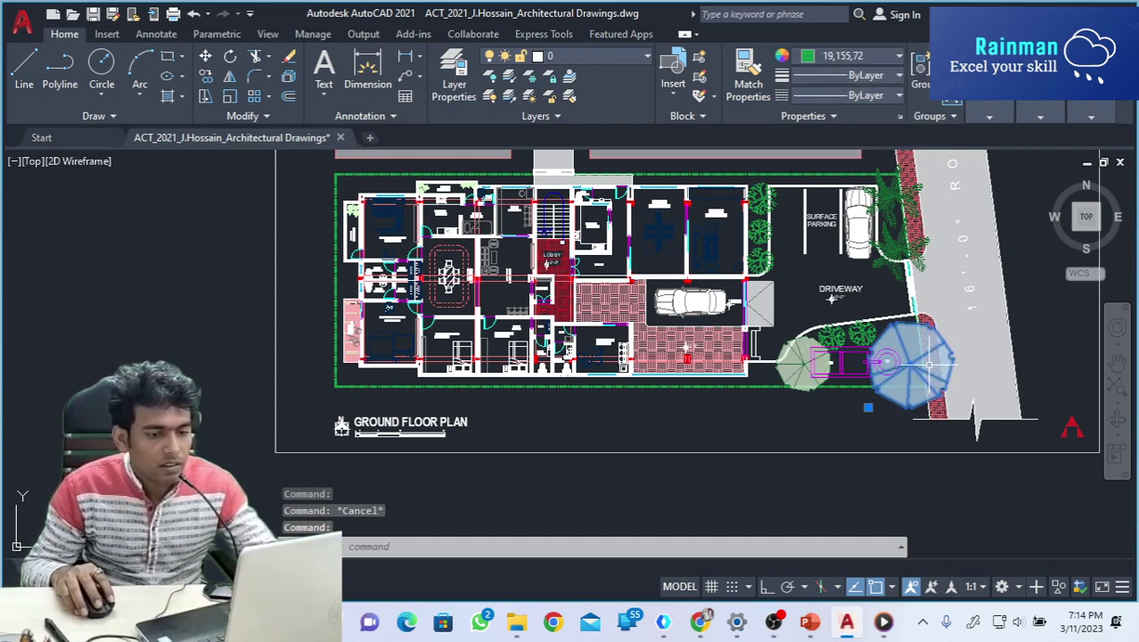
Check the layers of the lobby floor hatch and the thin red line at the column beside the family dining area.
scroll(539, 237, "up", 4)
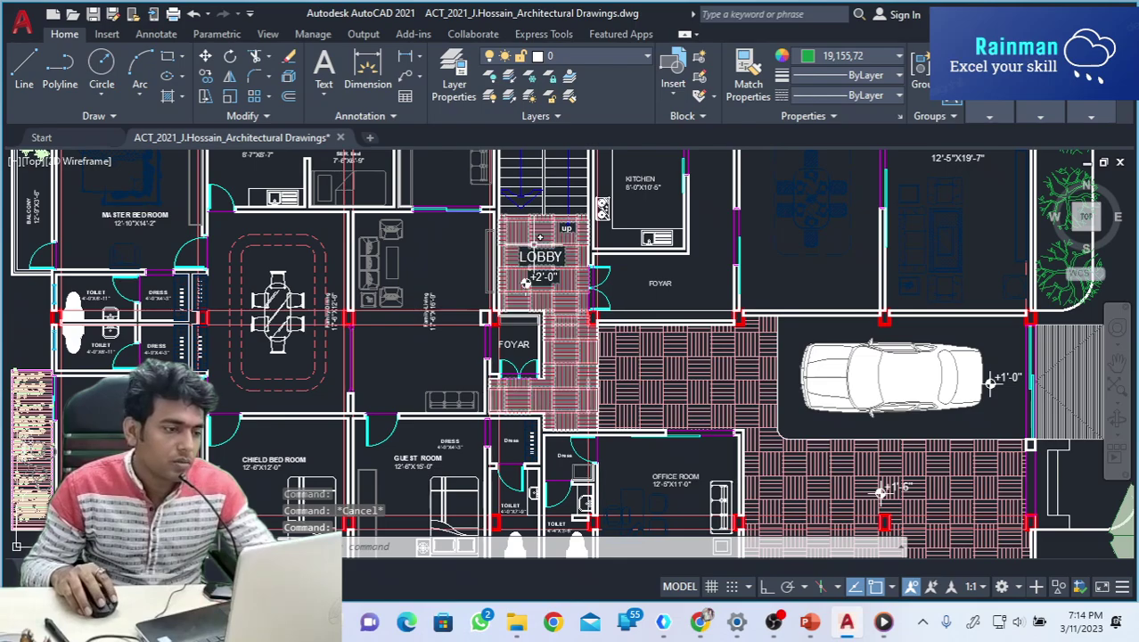
left_click(539, 237)
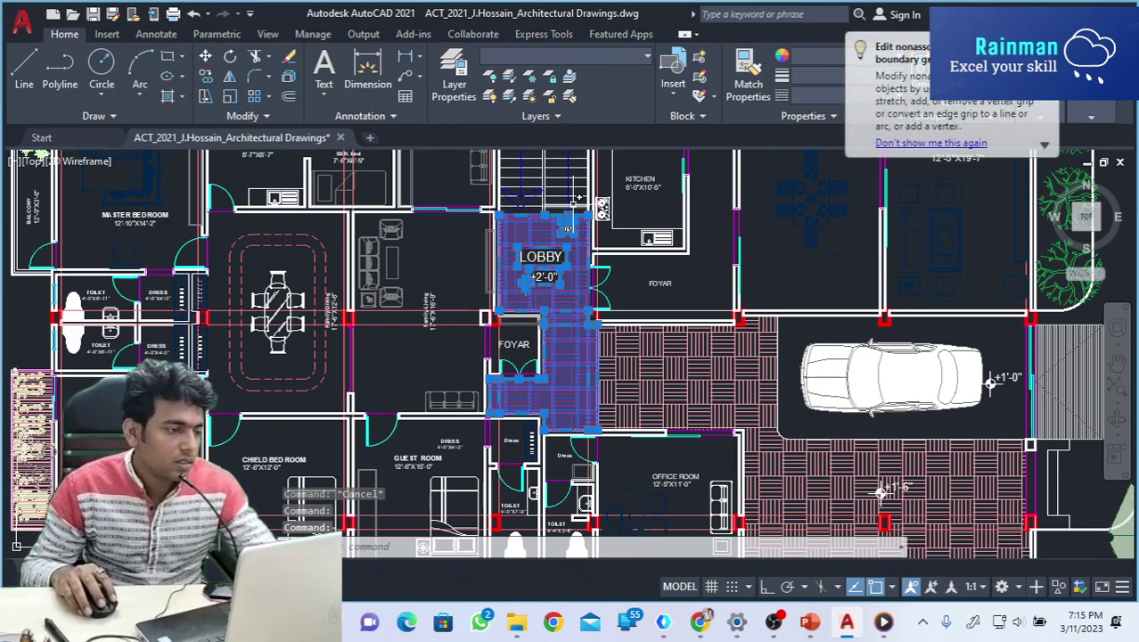
key("Escape")
scroll(394, 323, "up", 10)
scroll(286, 318, "down", 7)
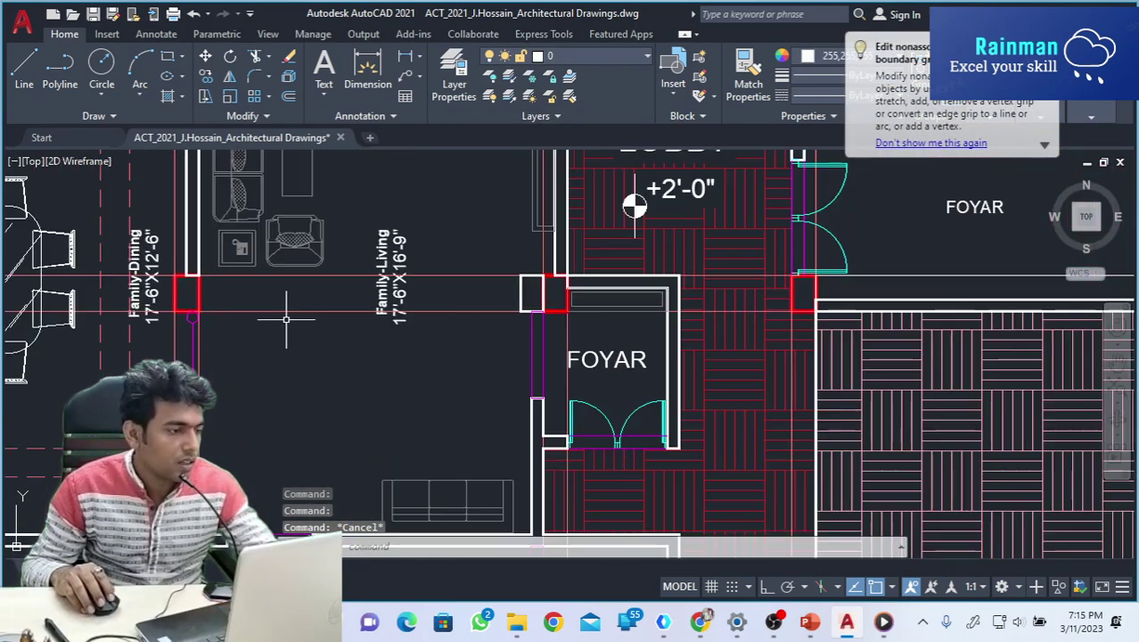
scroll(170, 285, "up", 4)
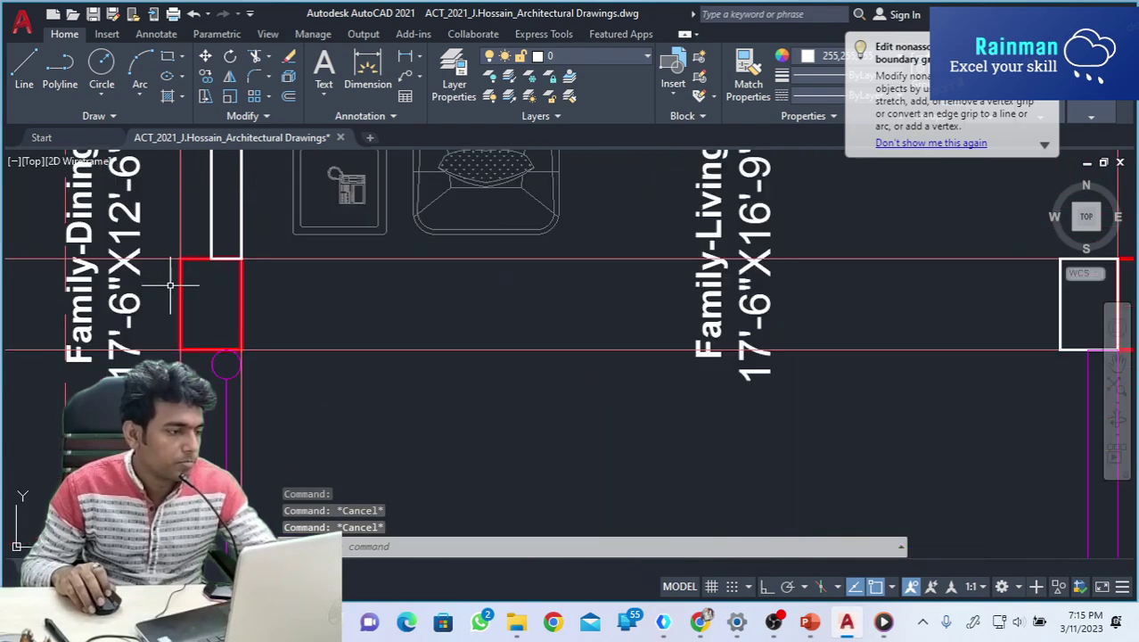
scroll(170, 285, "up", 4)
left_click(248, 214)
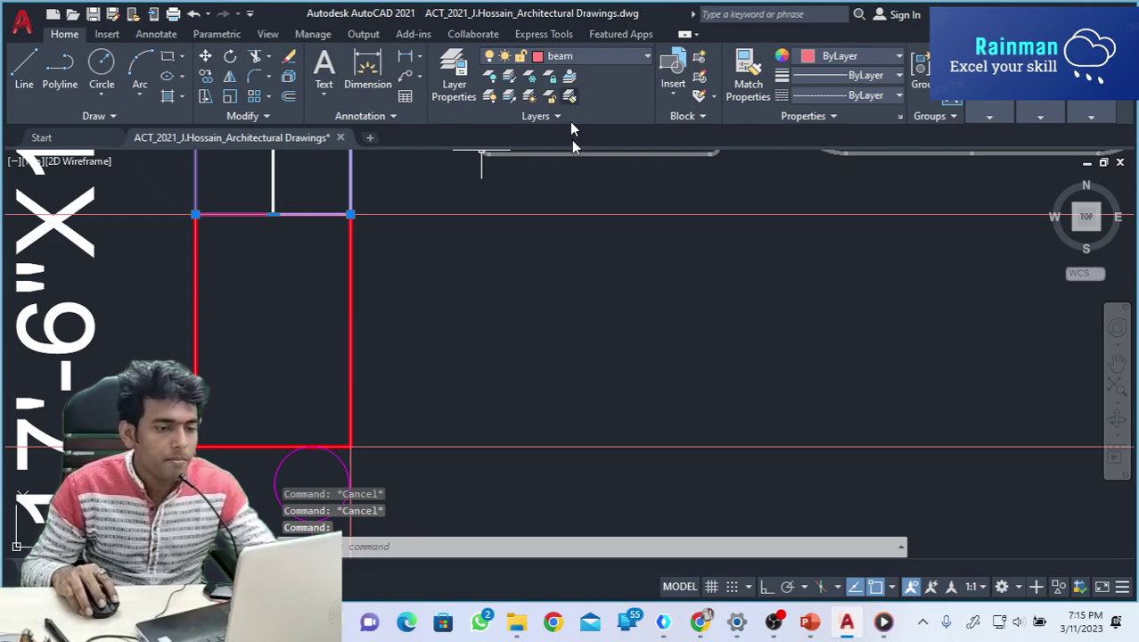
key("Escape")
Return to the copied child bedroom and guest room portion and create a new layer named Bed.
scroll(610, 230, "down", 8)
scroll(613, 230, "down", 10)
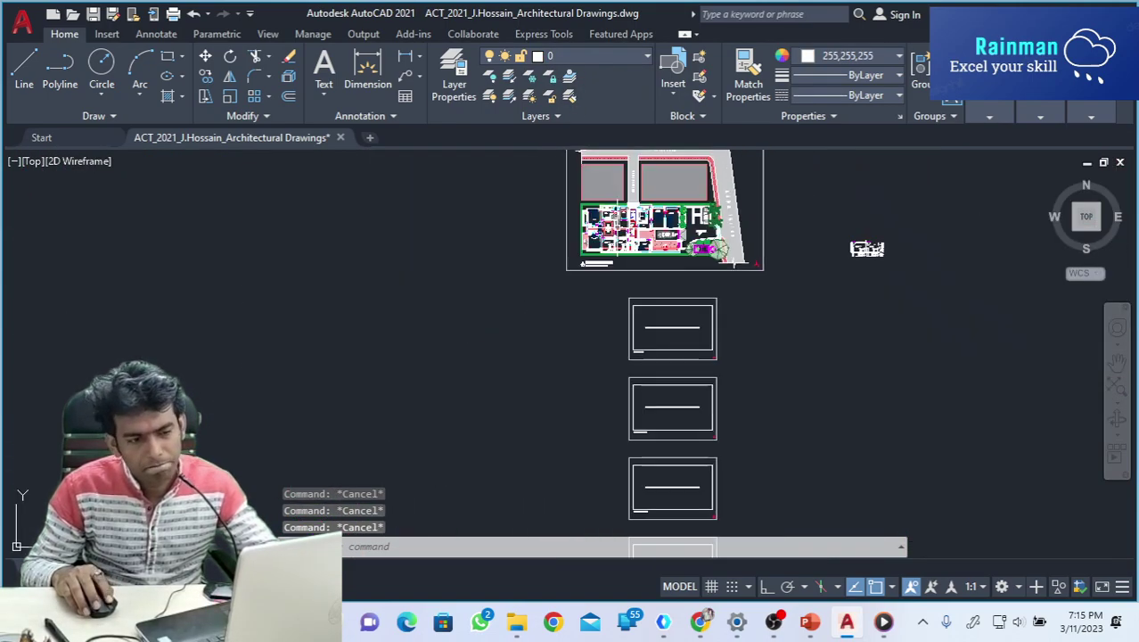
scroll(715, 235, "up", 15)
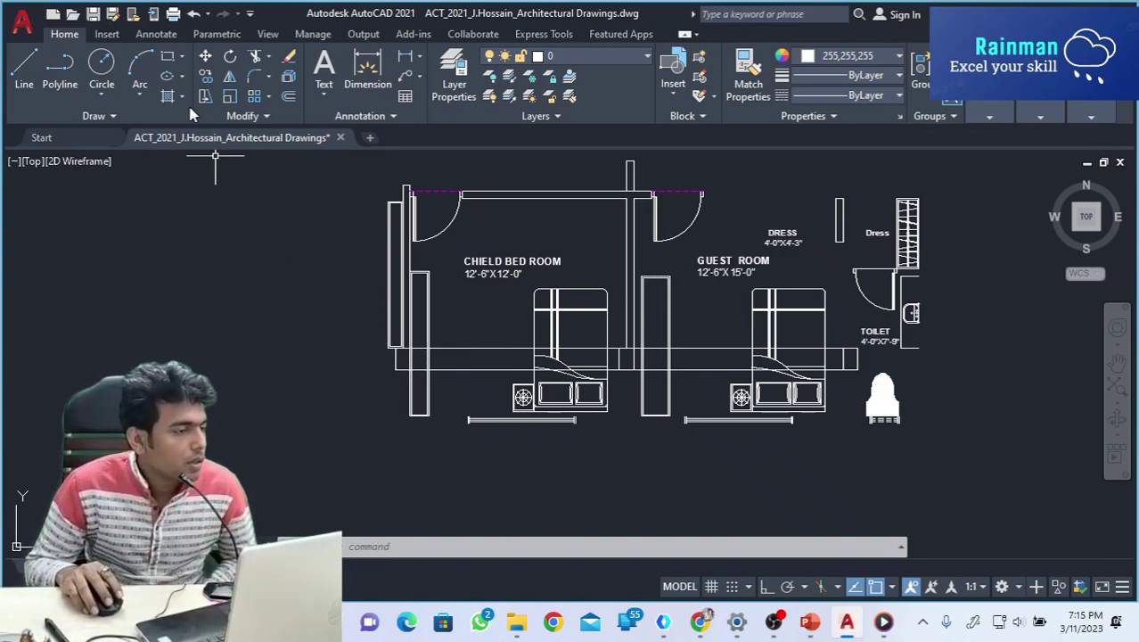
left_click(453, 89)
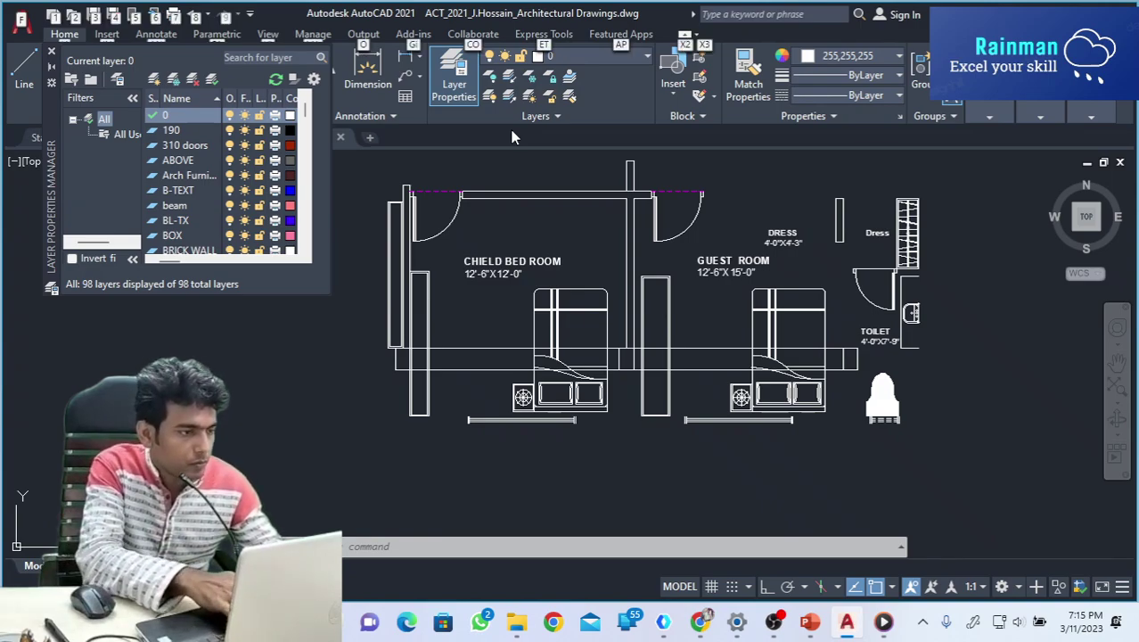
key("alt")
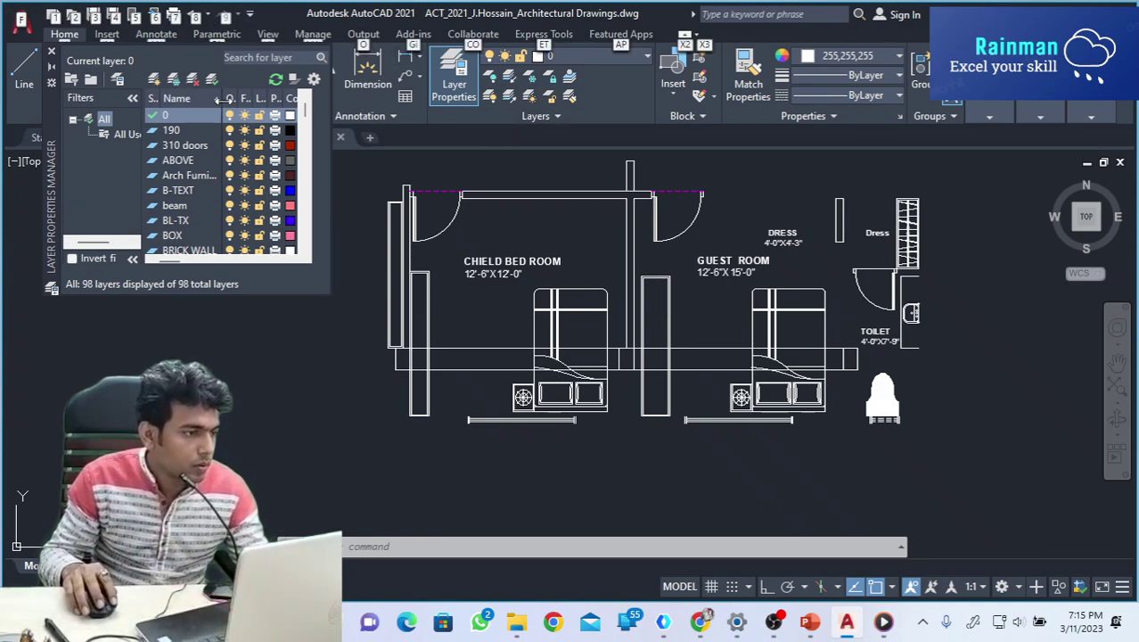
left_click(154, 78)
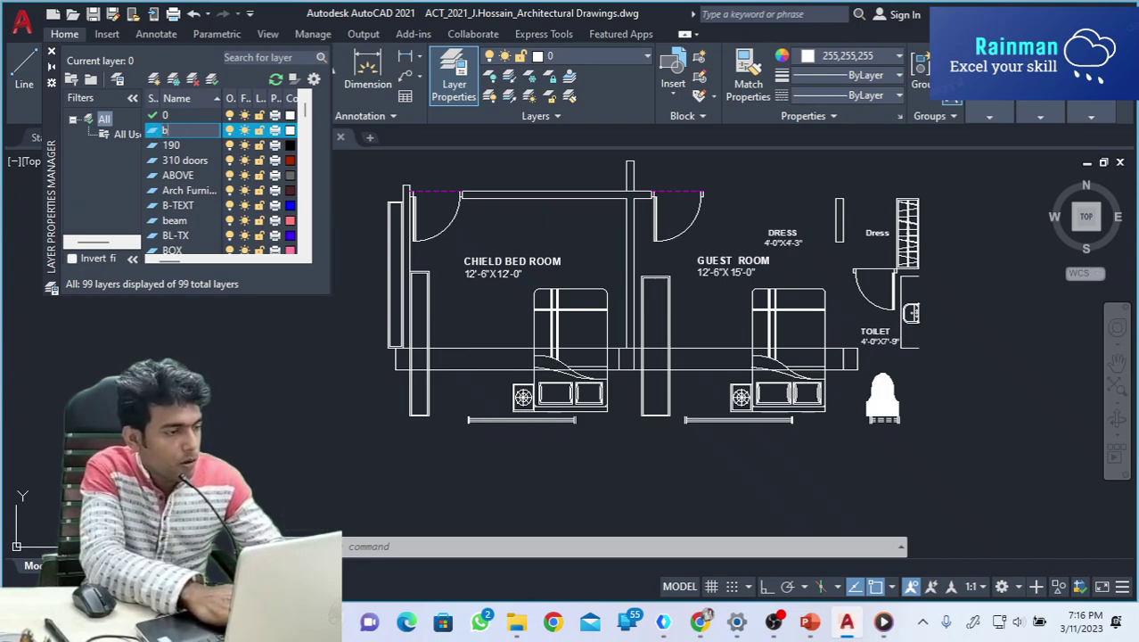
type("ed")
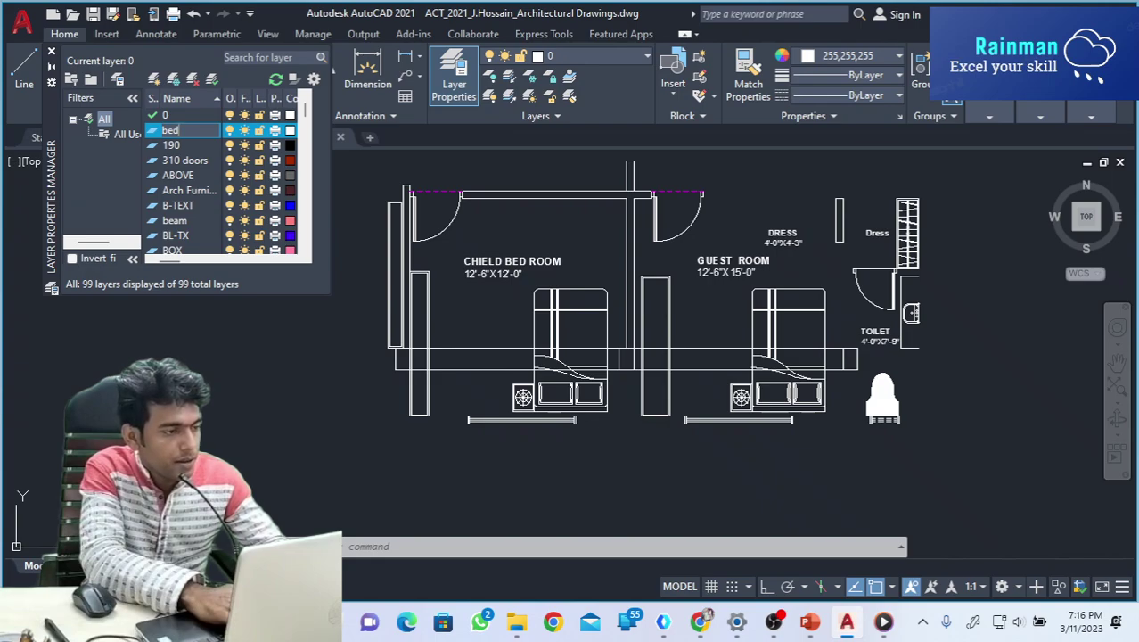
type("Bed")
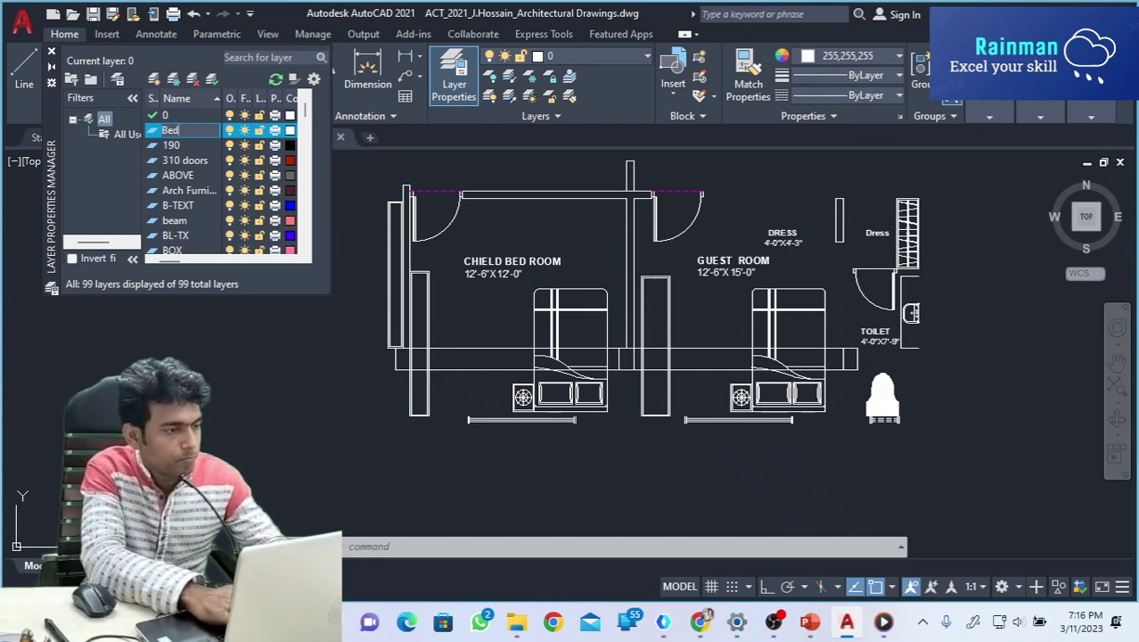
key("Return")
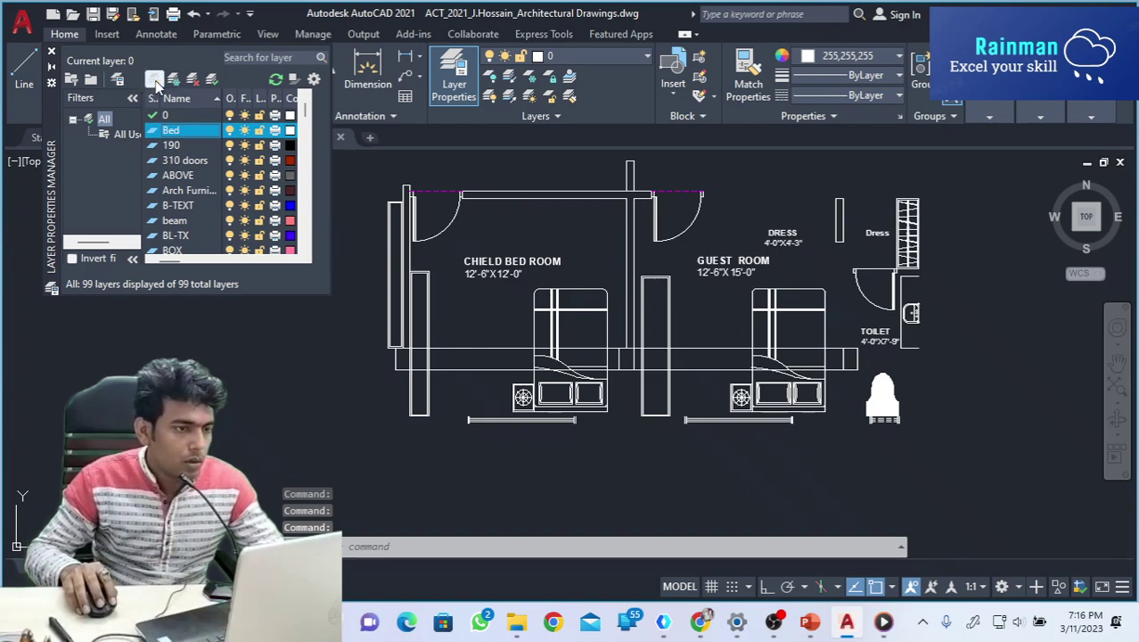
Create another new layer, trying the name Wall first and then naming it side wall.
left_click(155, 80)
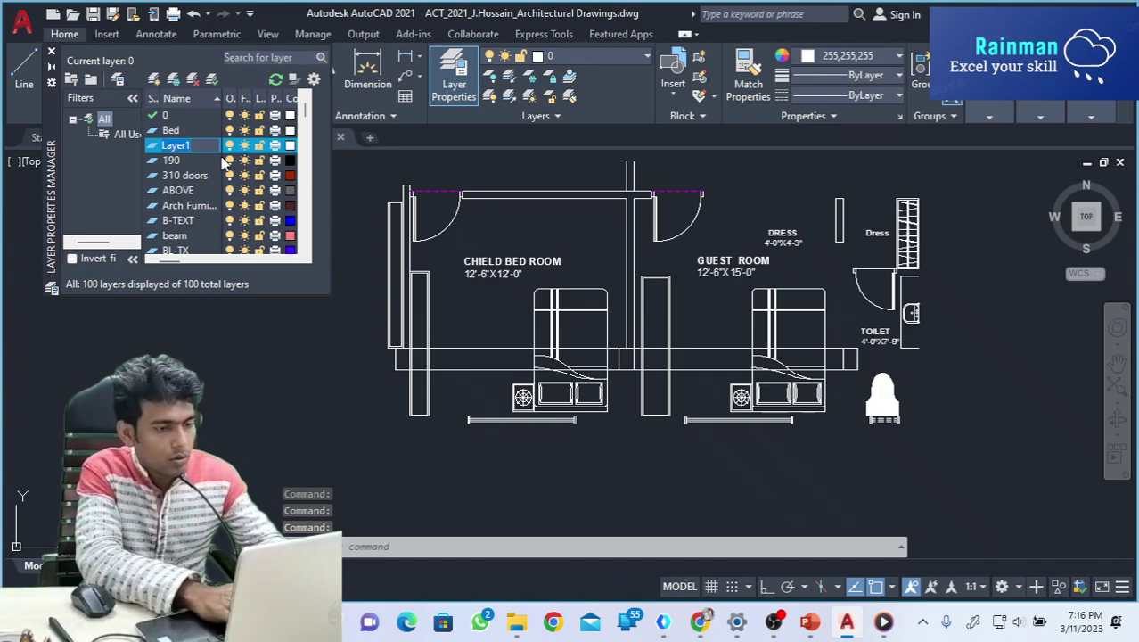
type("Wall")
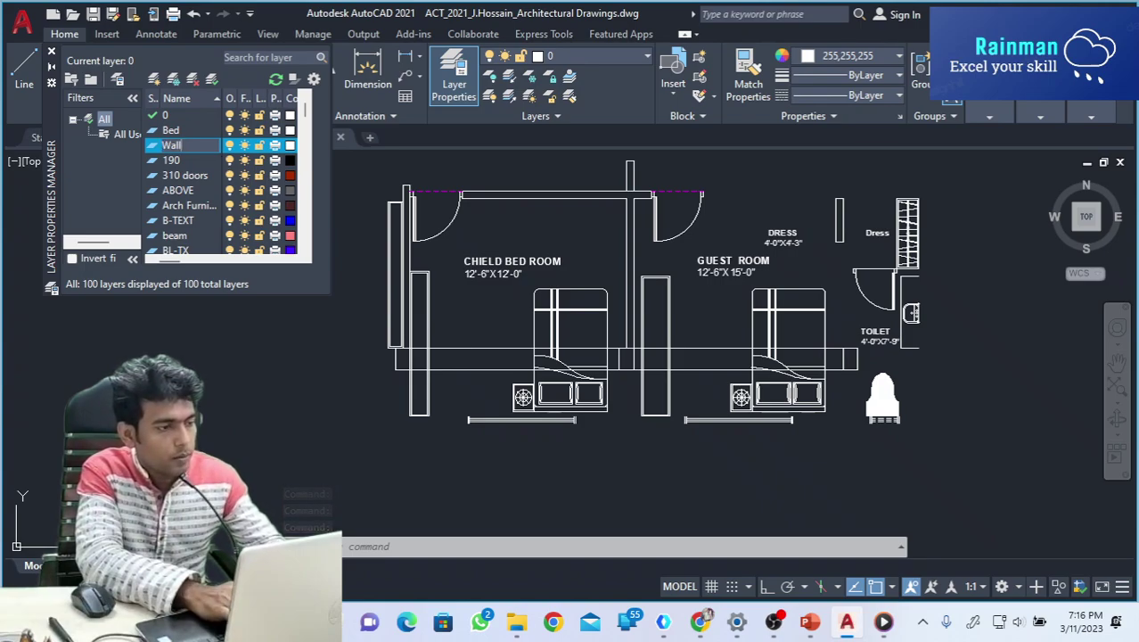
key("Return")
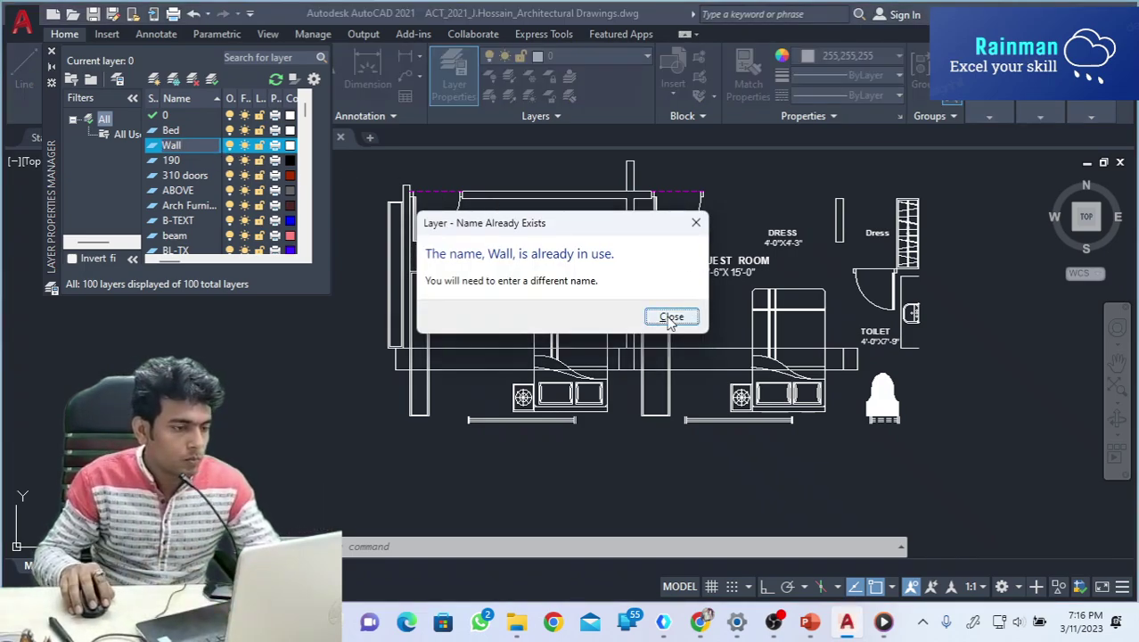
left_click(696, 222)
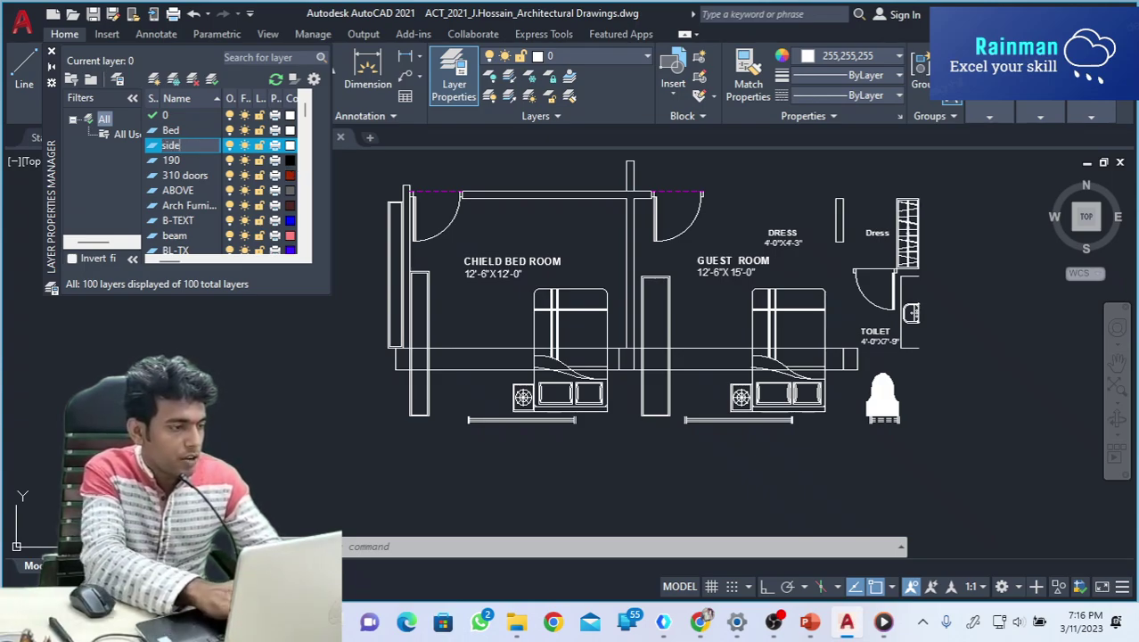
type("side wall")
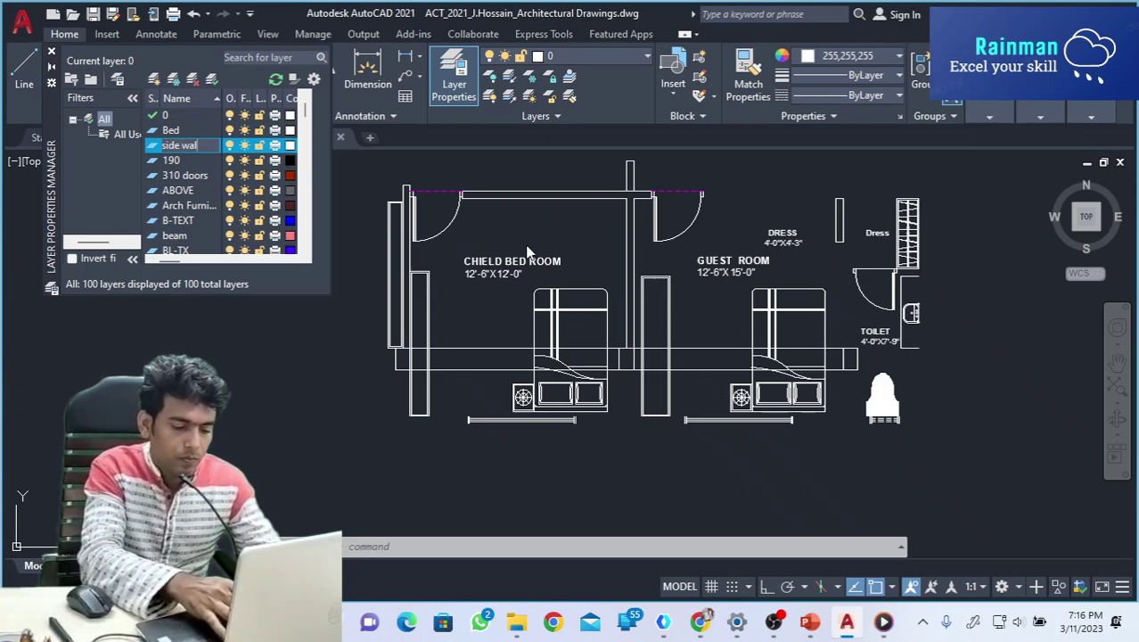
key("Return")
key("Return")
key("Return")
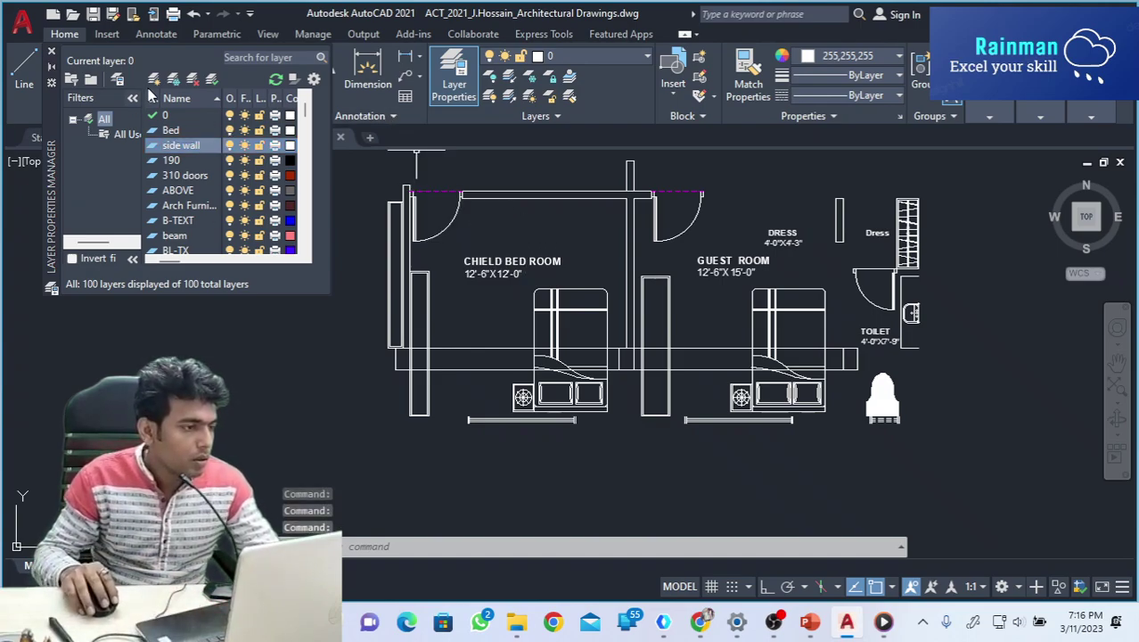
Create a new layer for the doors, trying the name Door first and then naming it Door-1.
left_click(154, 80)
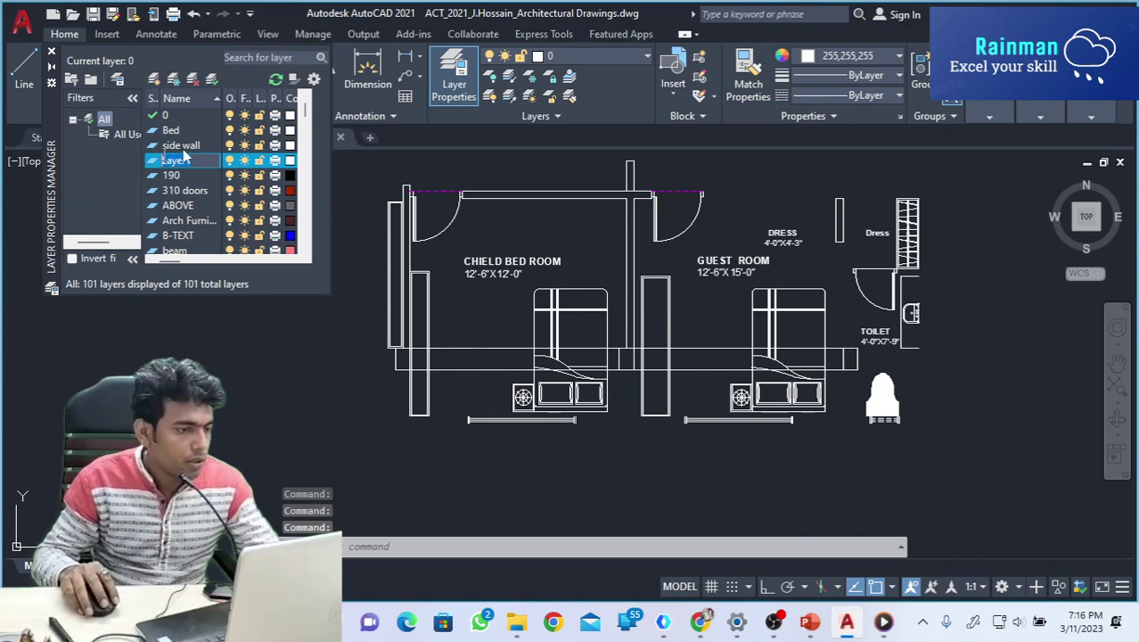
type("Door")
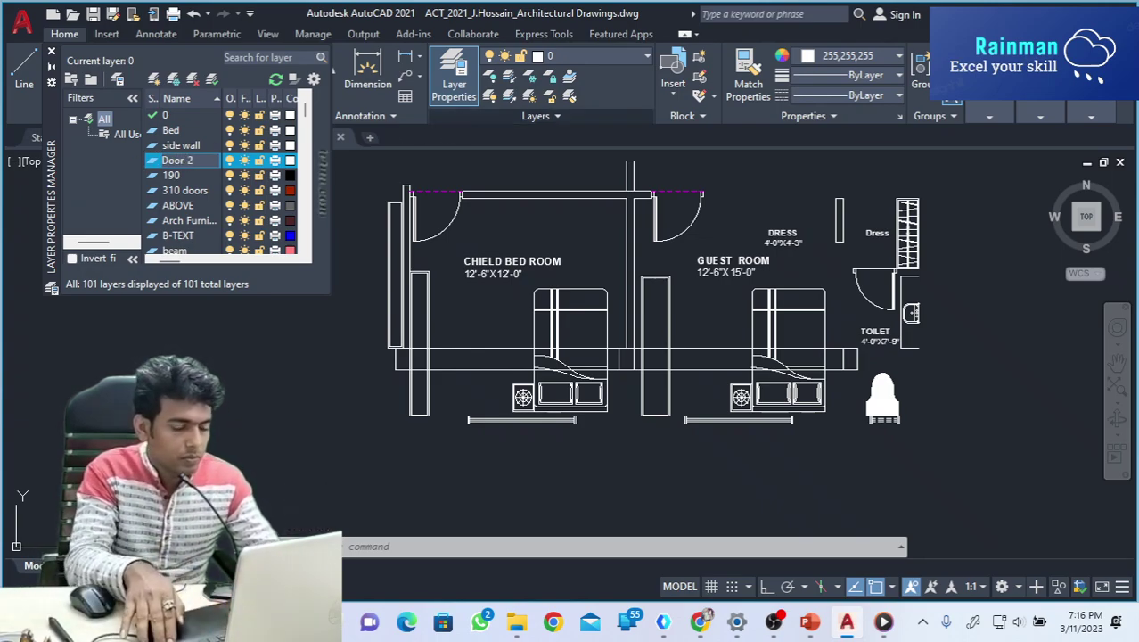
type("-2")
key("BackSpace")
key("Return")
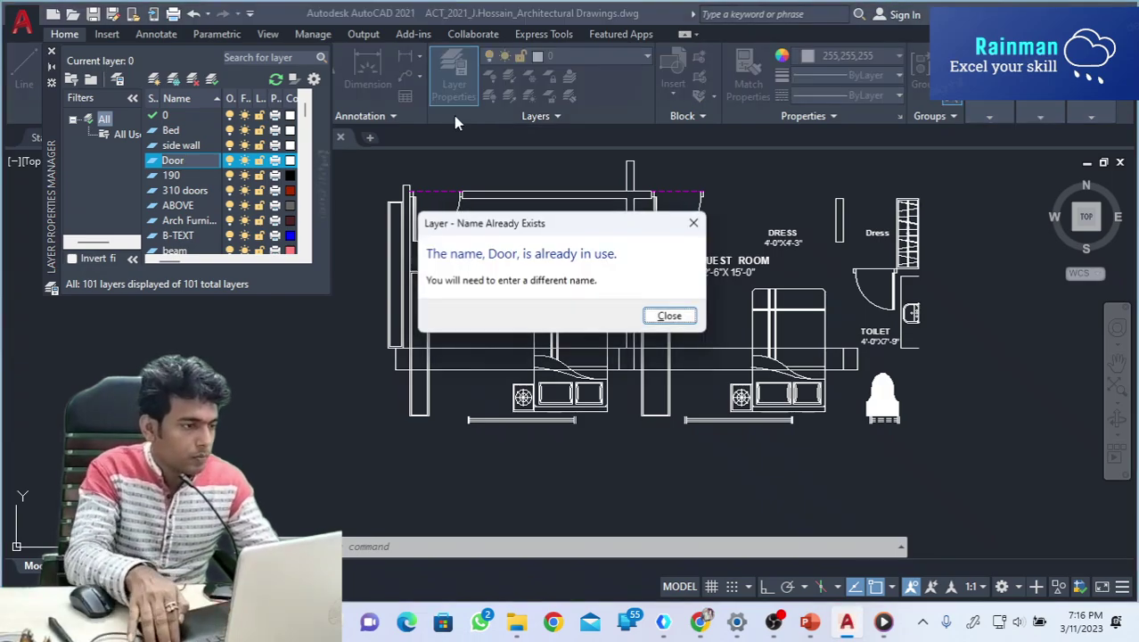
left_click(671, 318)
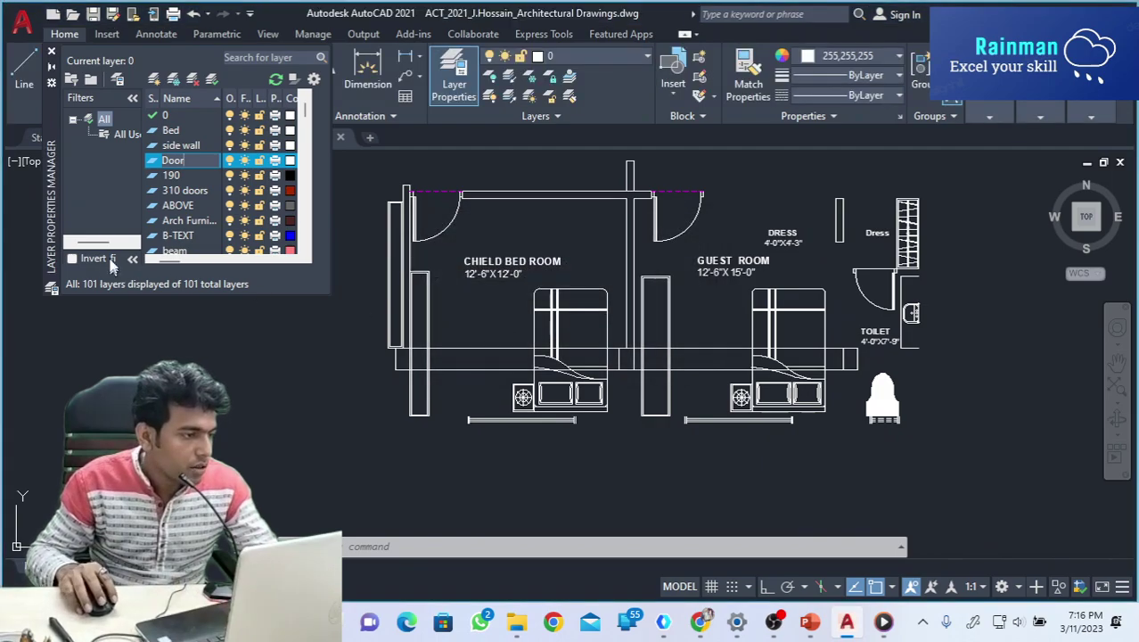
type("-1")
key("Return")
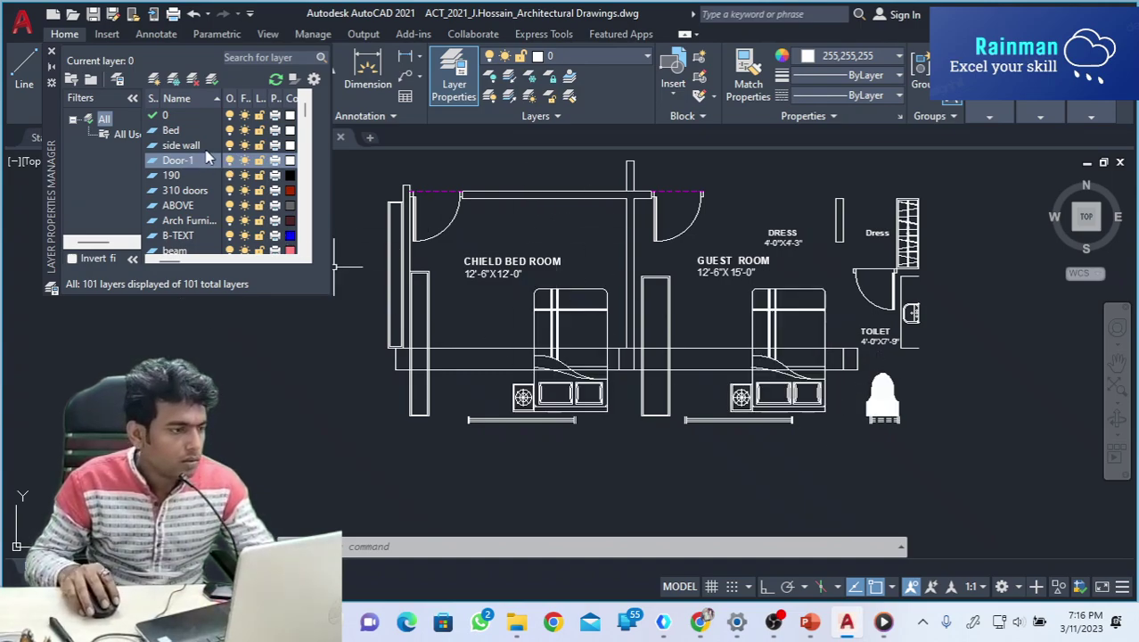
Create a new layer named Toiled for the toilet.
left_click(154, 80)
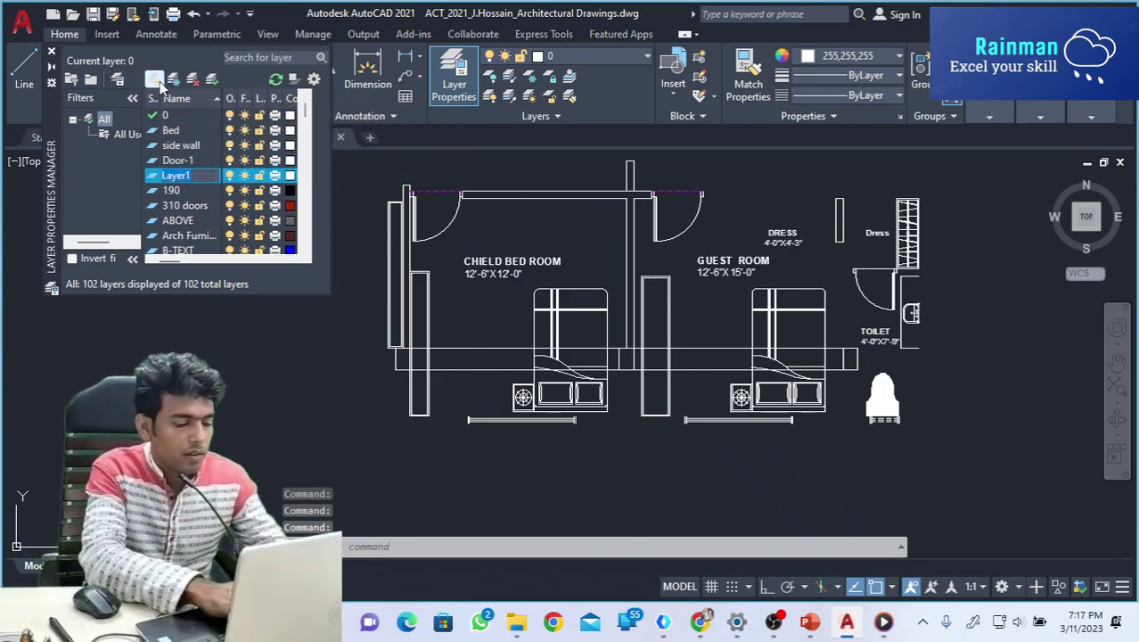
type("Toiled")
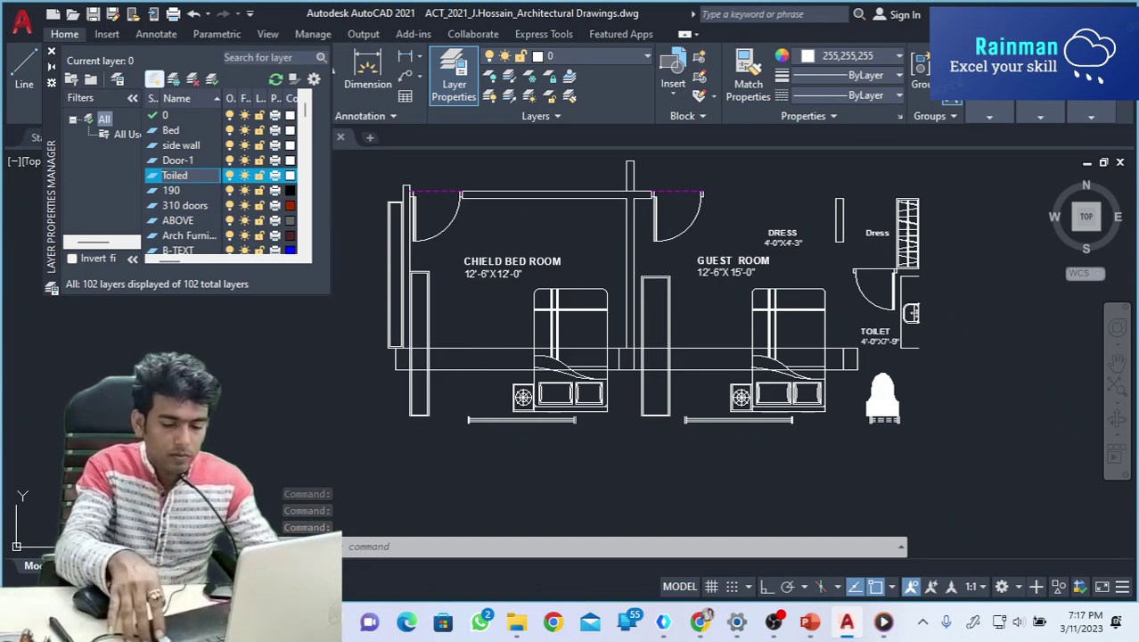
key("Return")
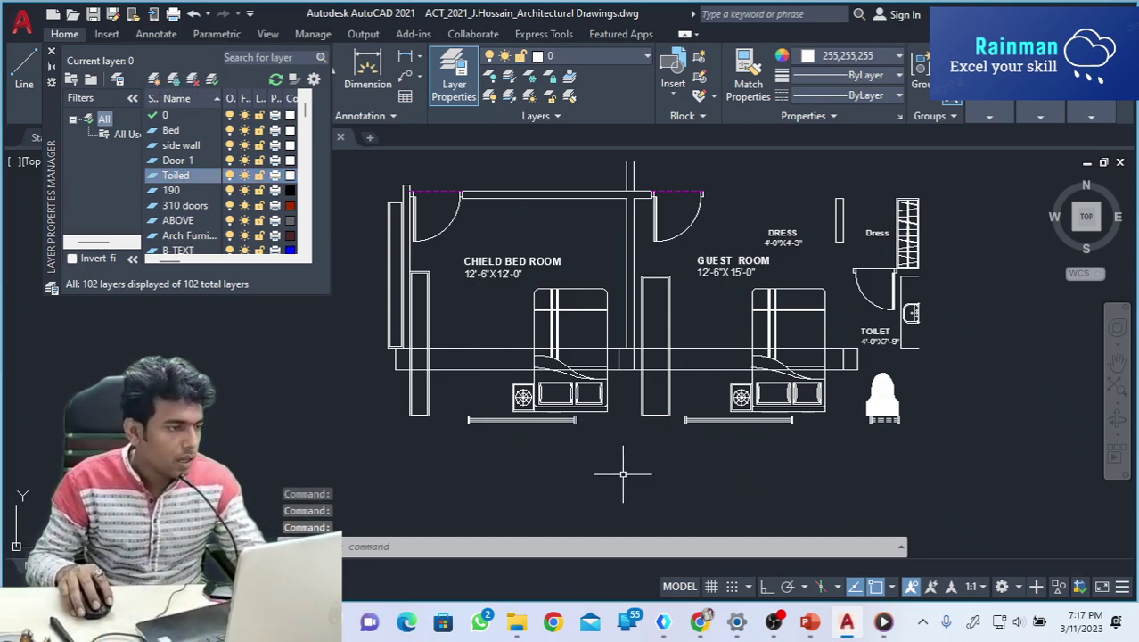
key("Escape")
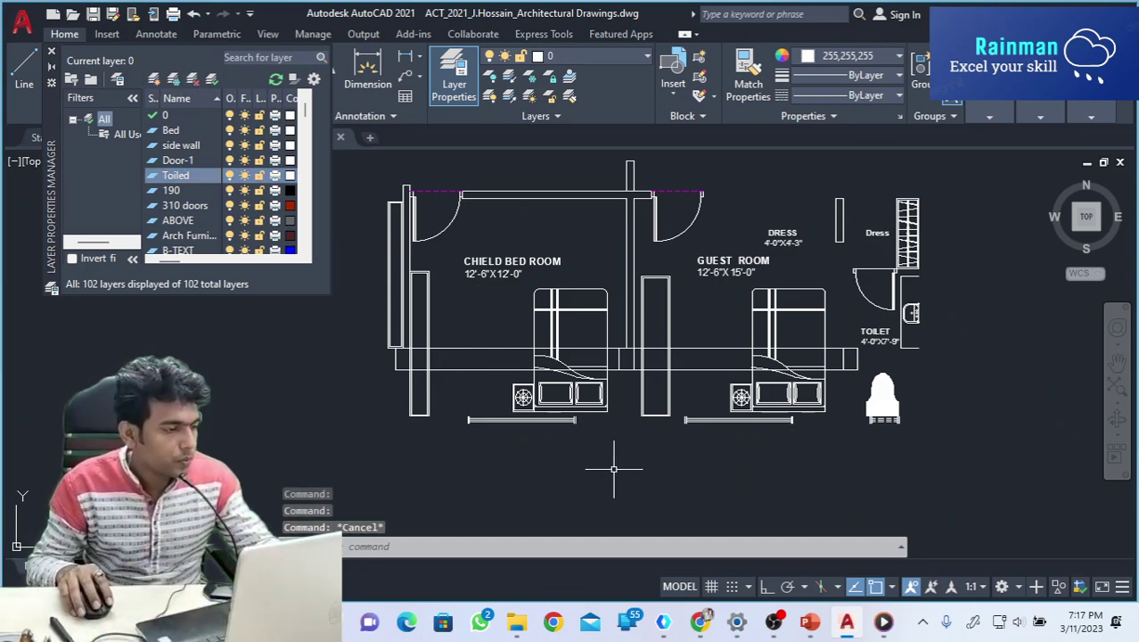
Make the Bed layer the current layer.
left_click(169, 131)
right_click(173, 133)
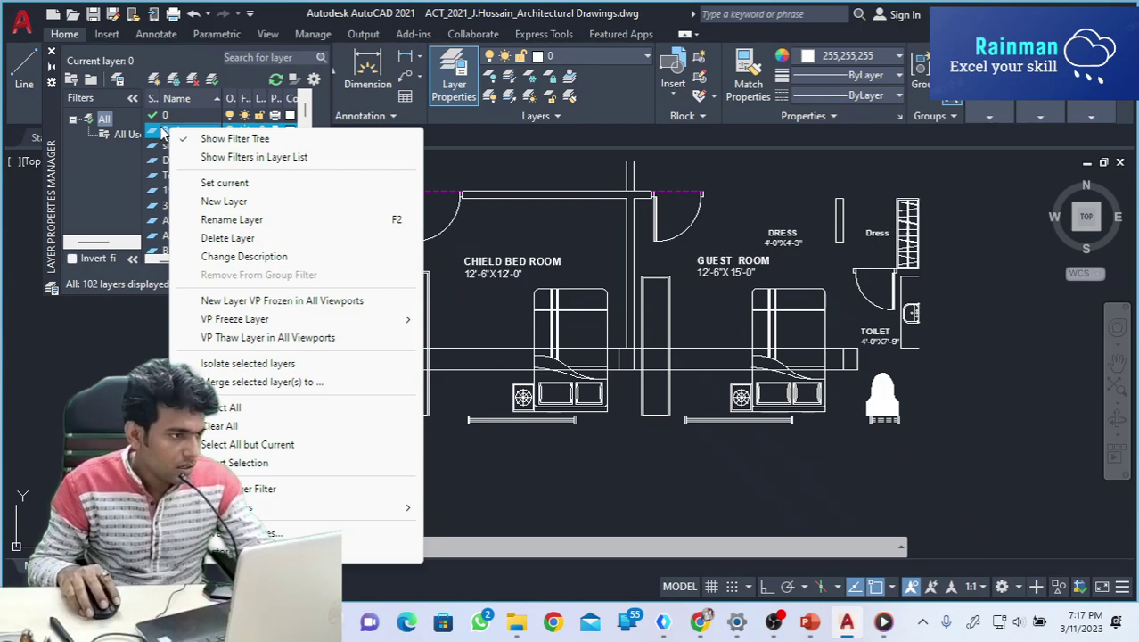
key("Escape")
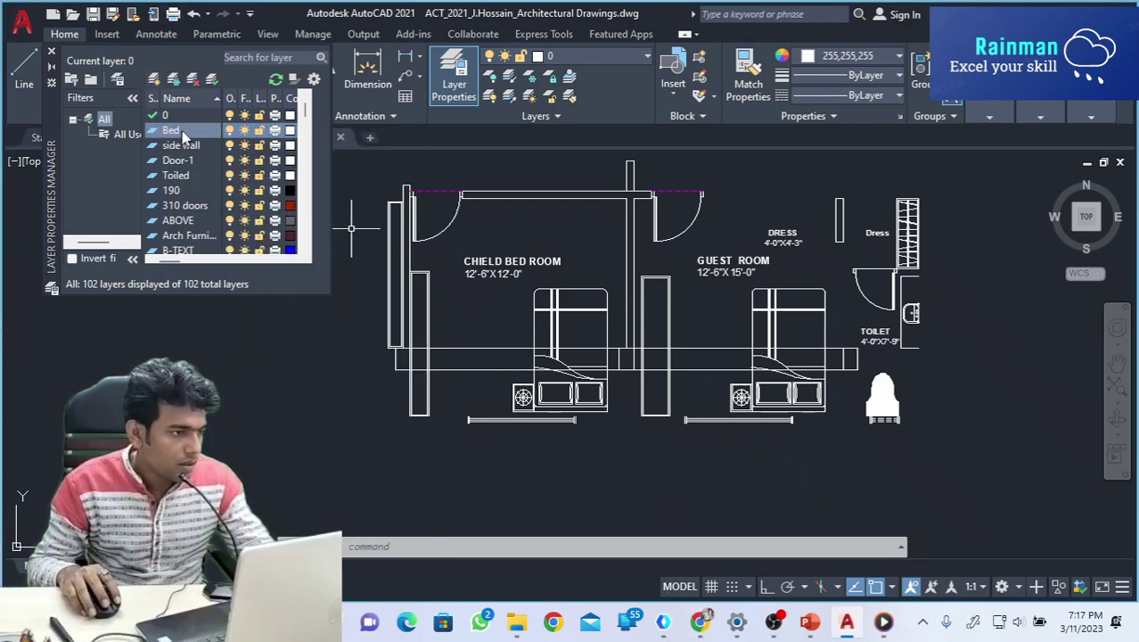
right_click(186, 133)
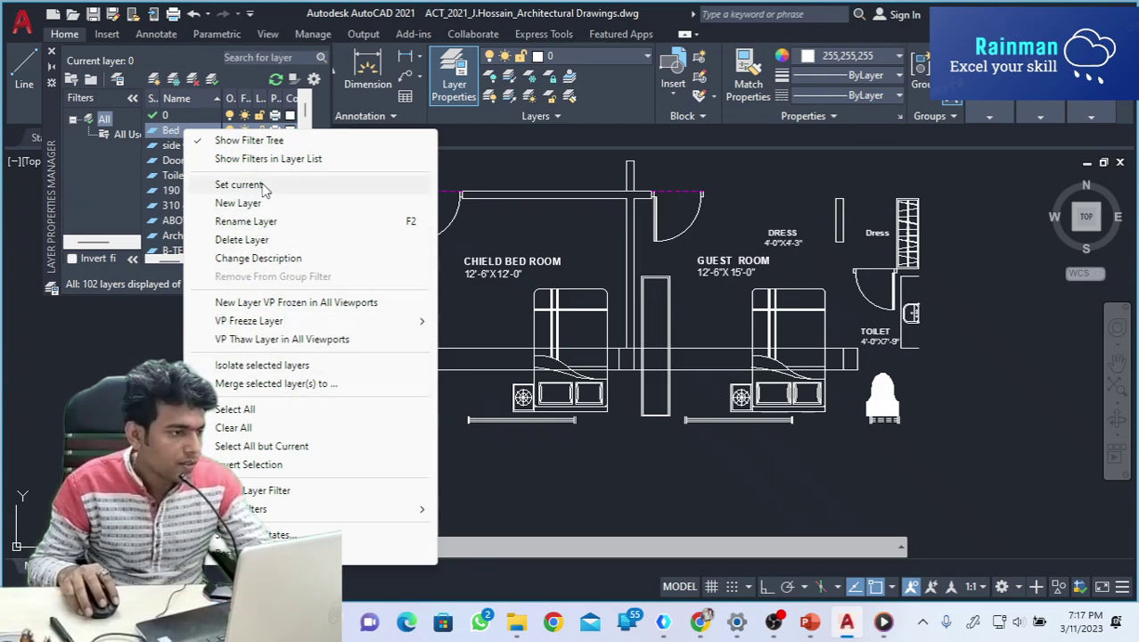
left_click(262, 185)
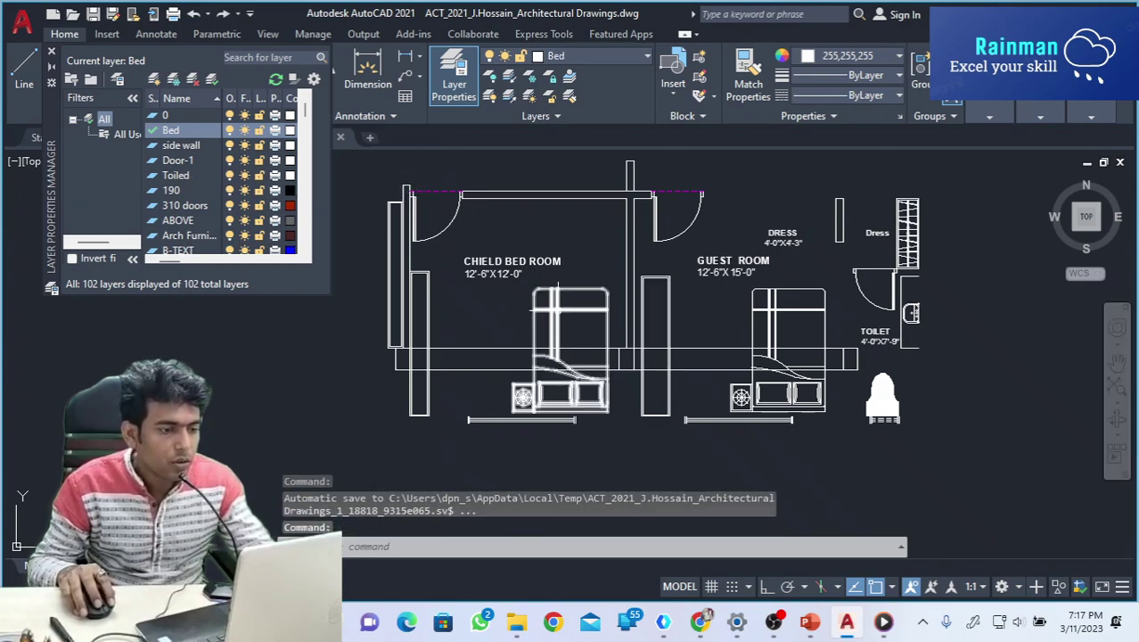
Assign the beds in the child bedroom and the guest room to the Bed layer.
left_click(558, 287)
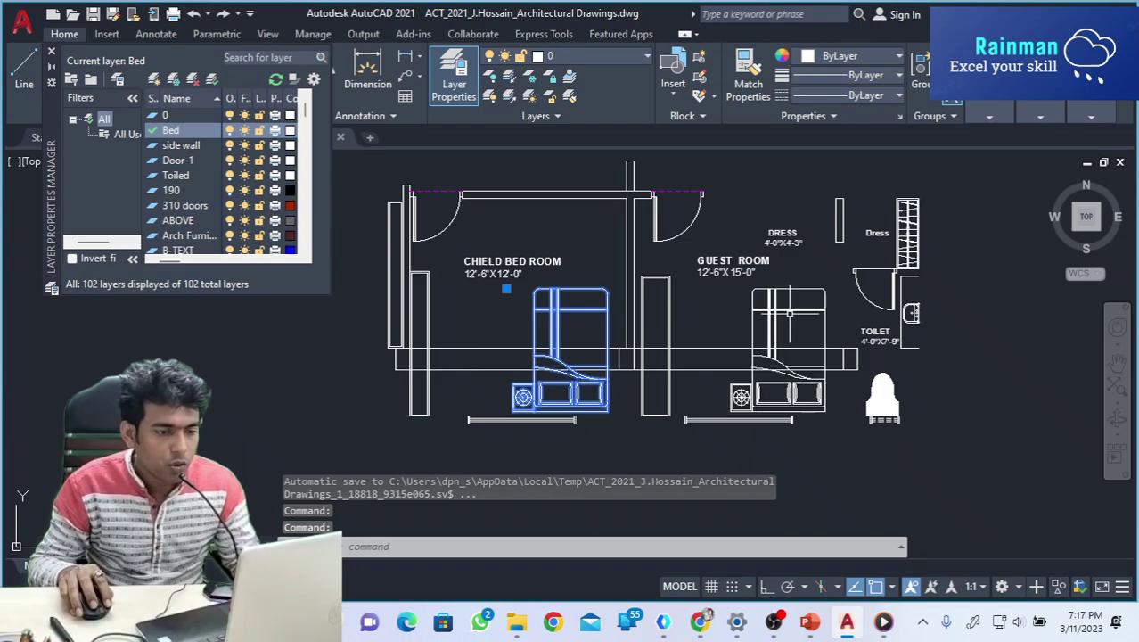
left_click(779, 312)
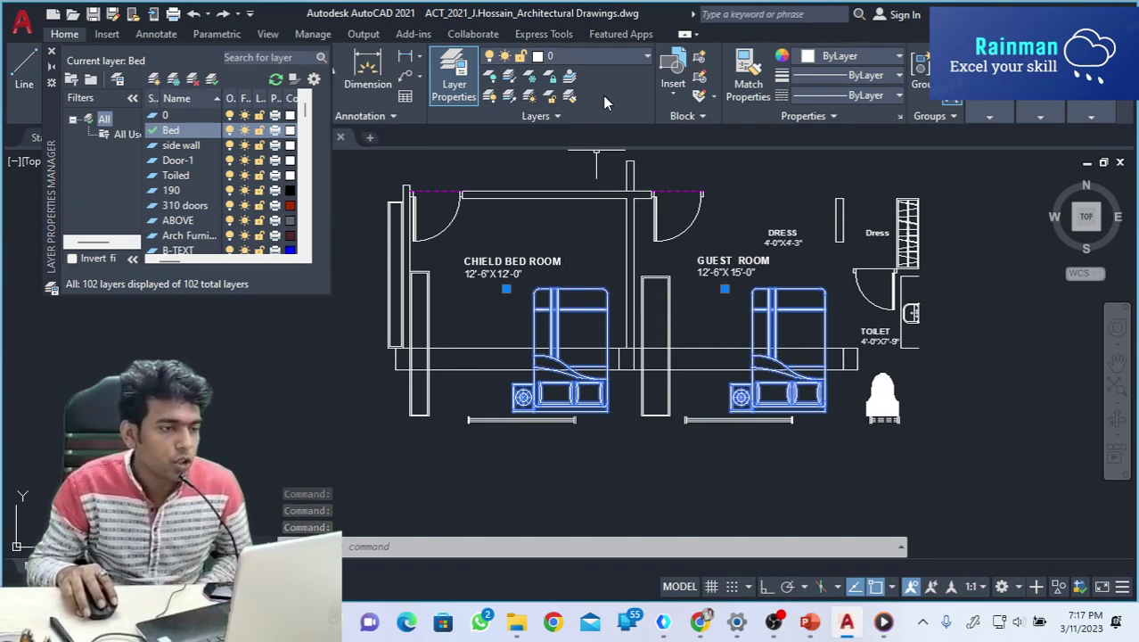
left_click(645, 59)
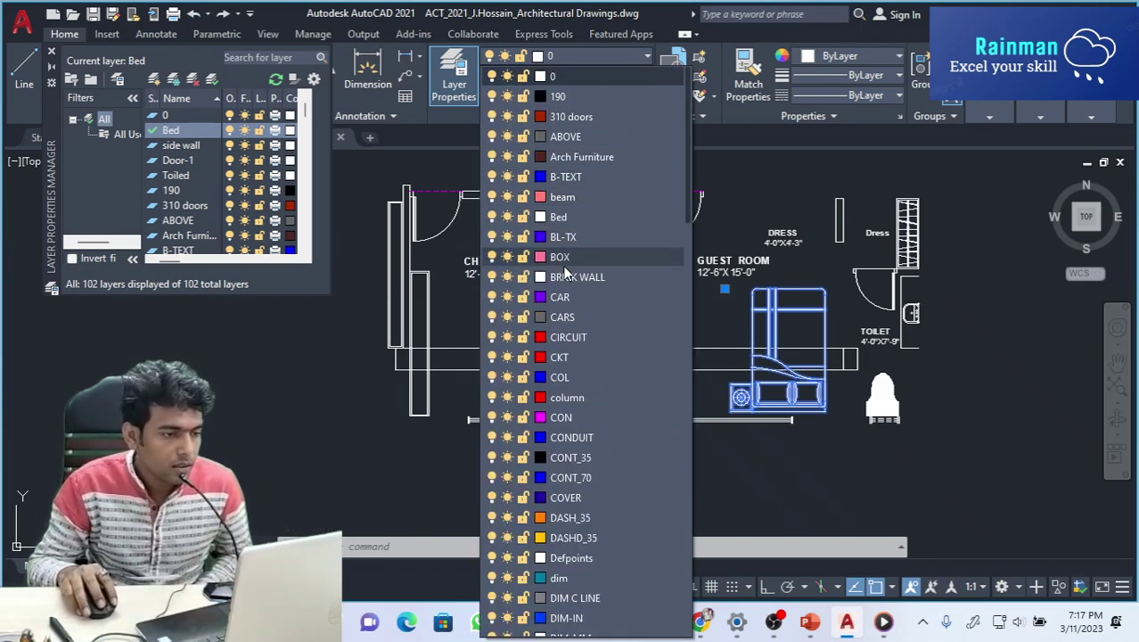
left_click(558, 218)
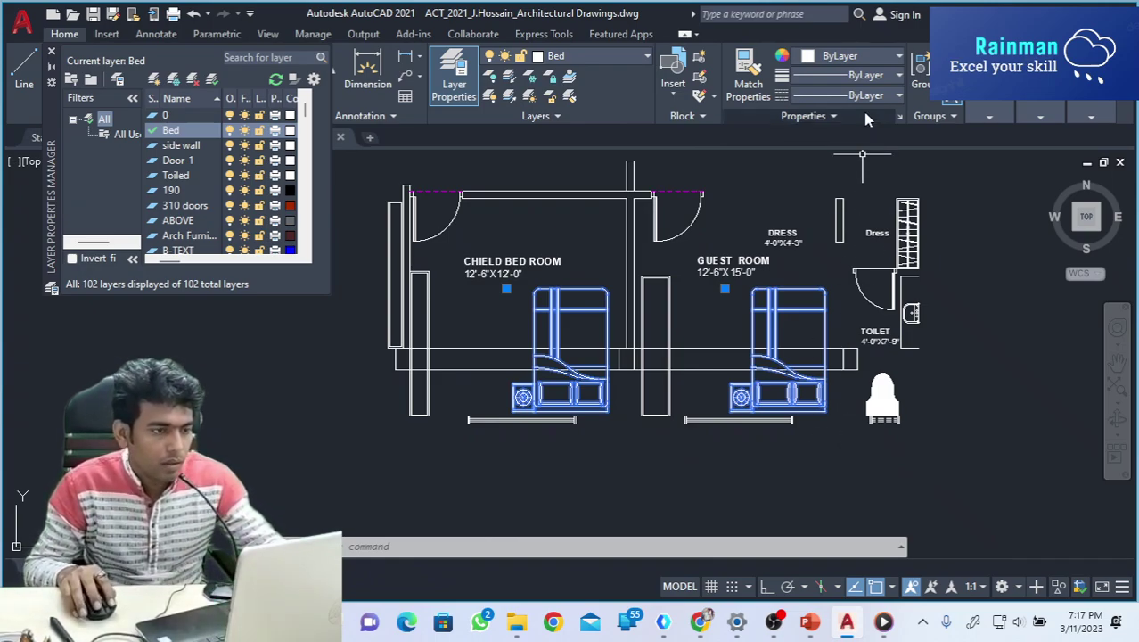
Set the Bed layer's color to index color 220 and clear the bed selection.
left_click(897, 58)
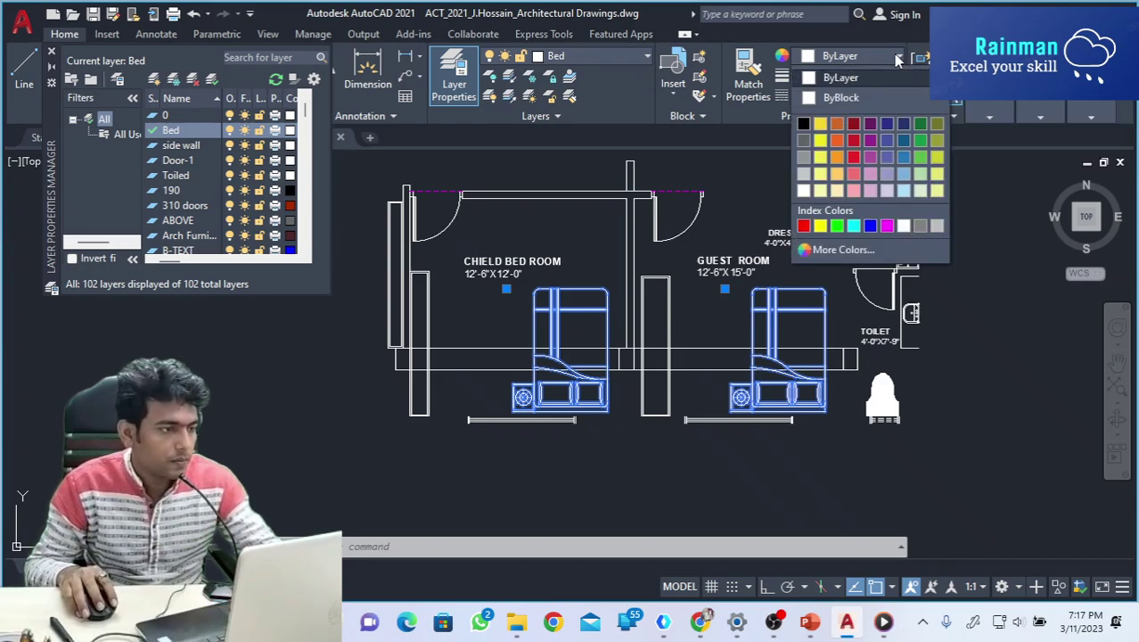
left_click(281, 136)
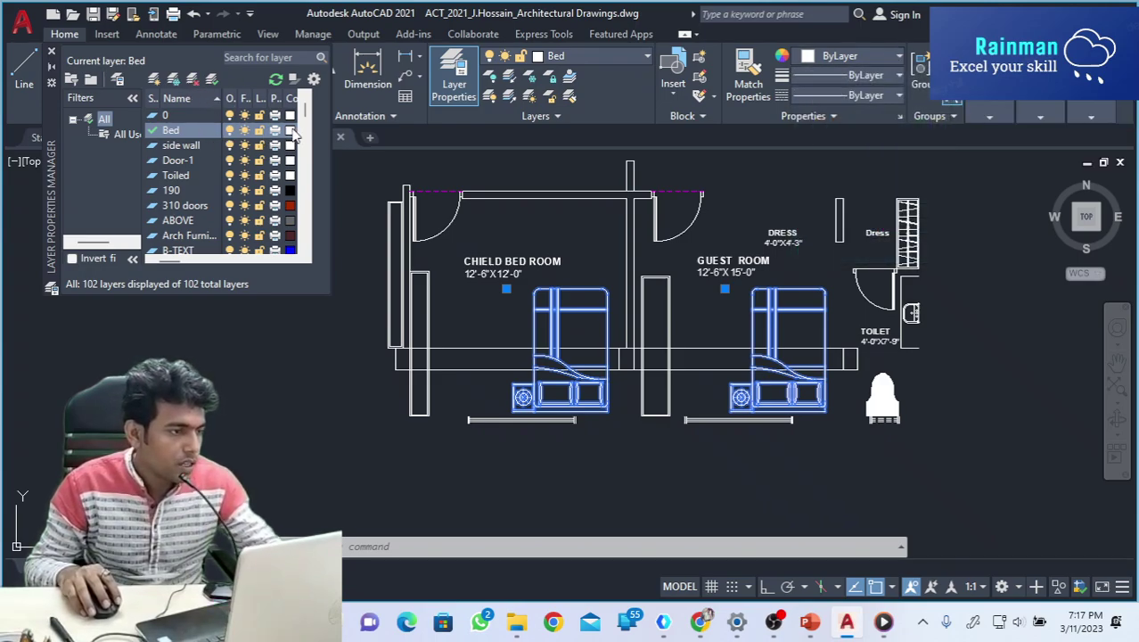
left_click(289, 130)
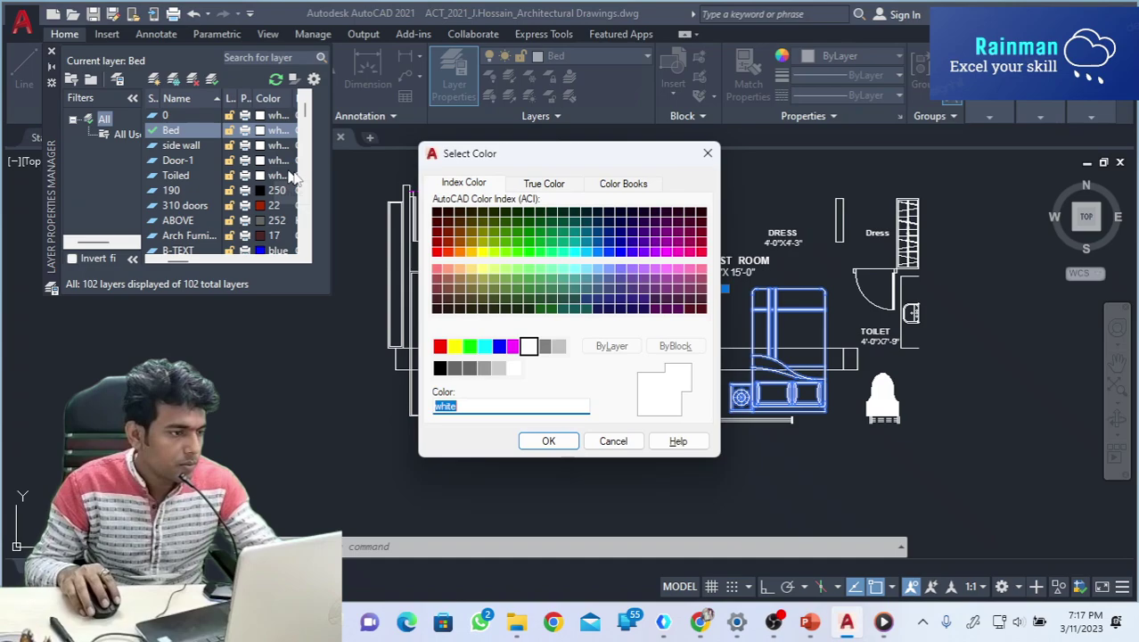
left_click(679, 254)
left_click(548, 440)
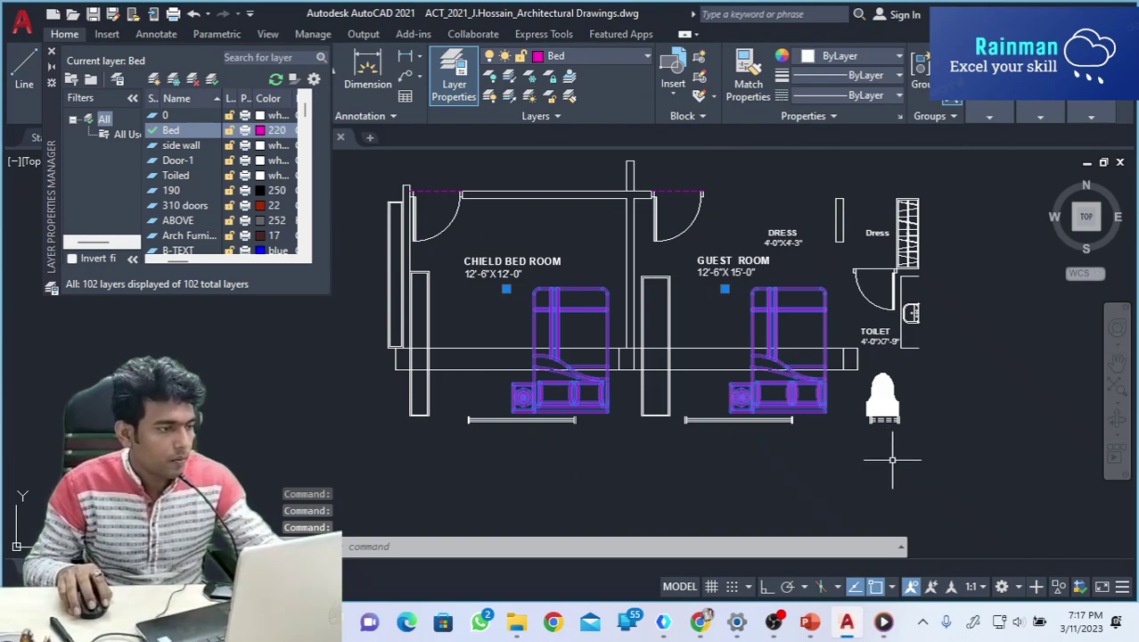
key("Escape")
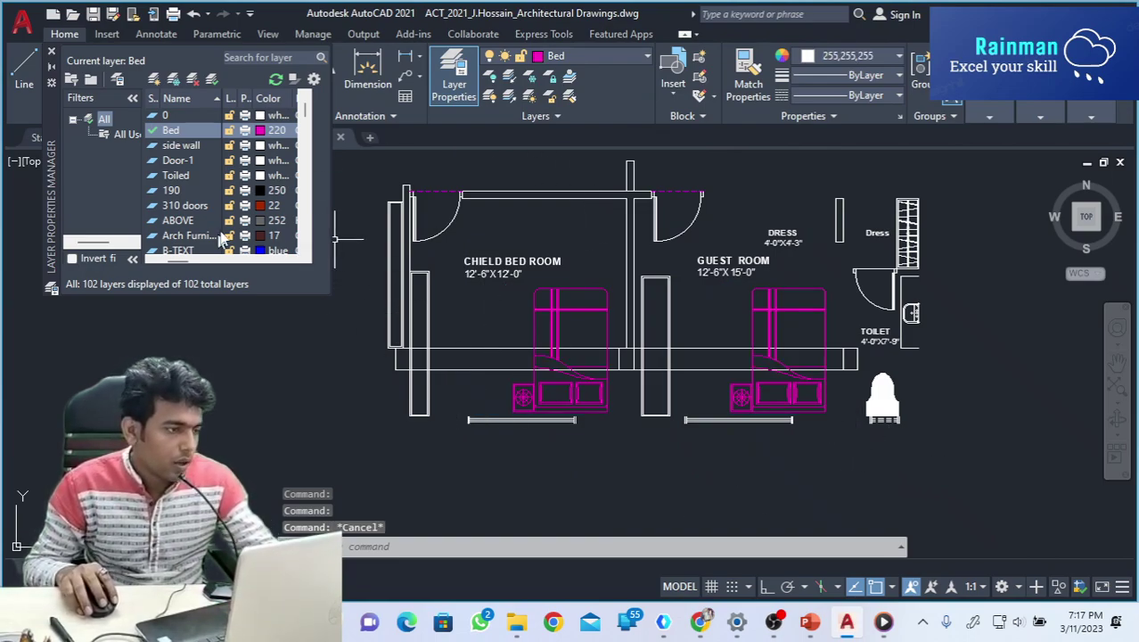
Make the side wall layer the current layer.
left_click(177, 147)
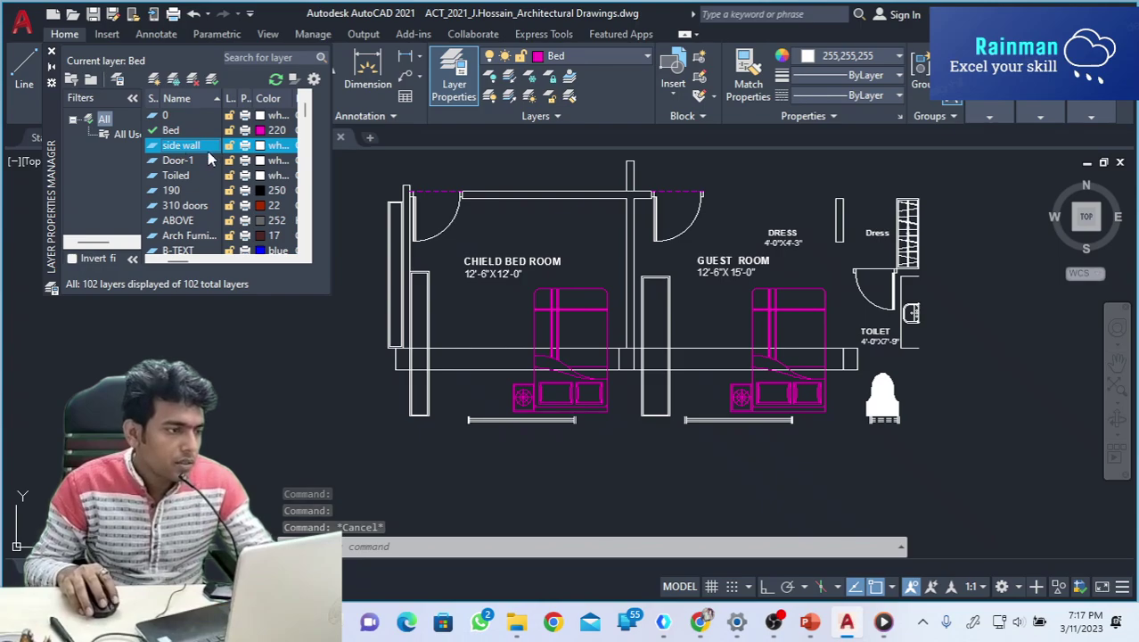
right_click(180, 150)
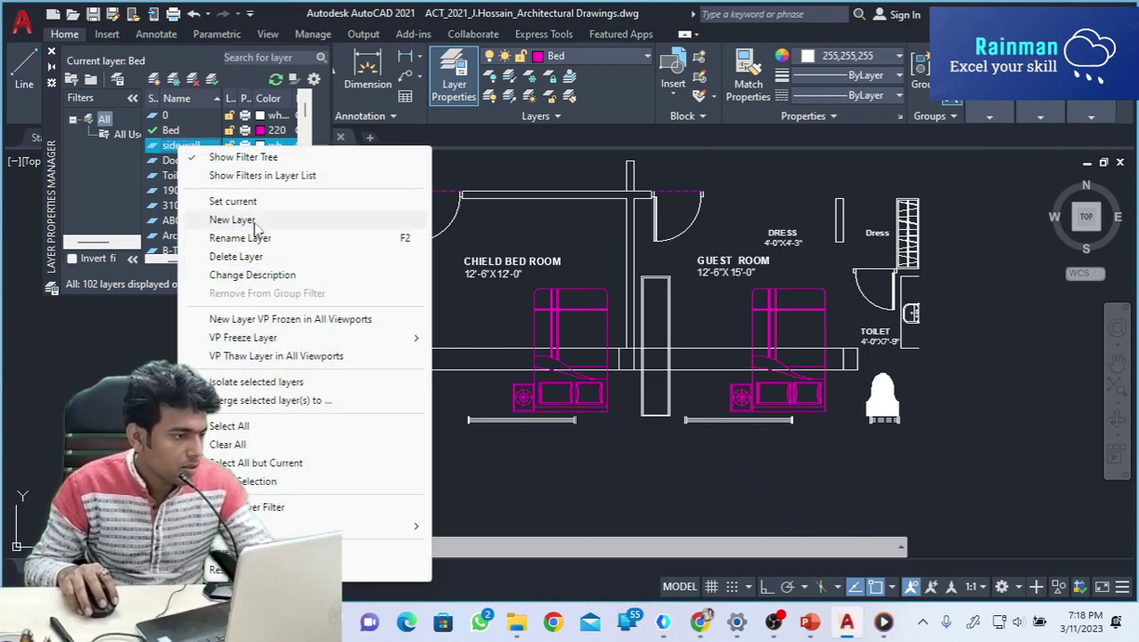
left_click(245, 202)
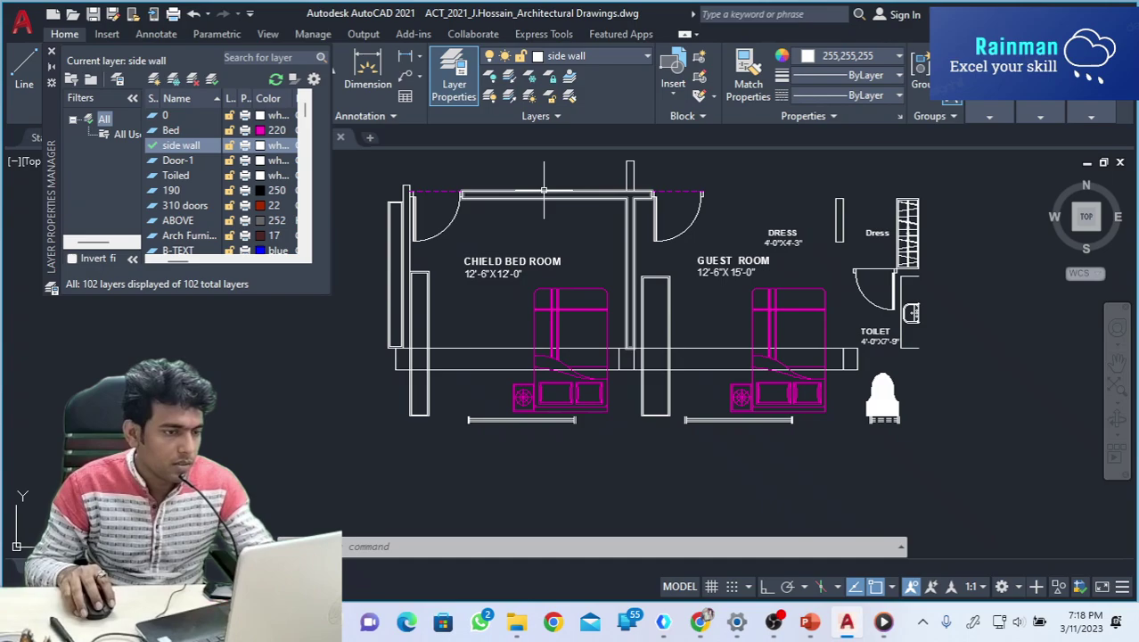
Assign the child bedroom's upper wall, the wall shared with the guest room and the outer left wall to the side wall layer.
left_click(543, 190)
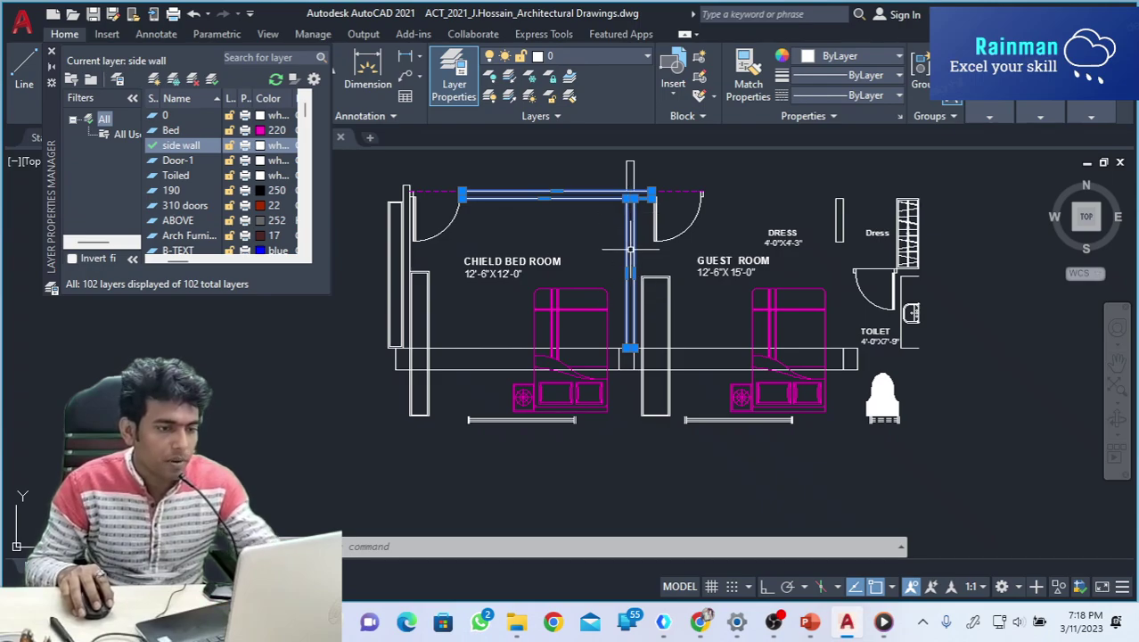
key("Escape")
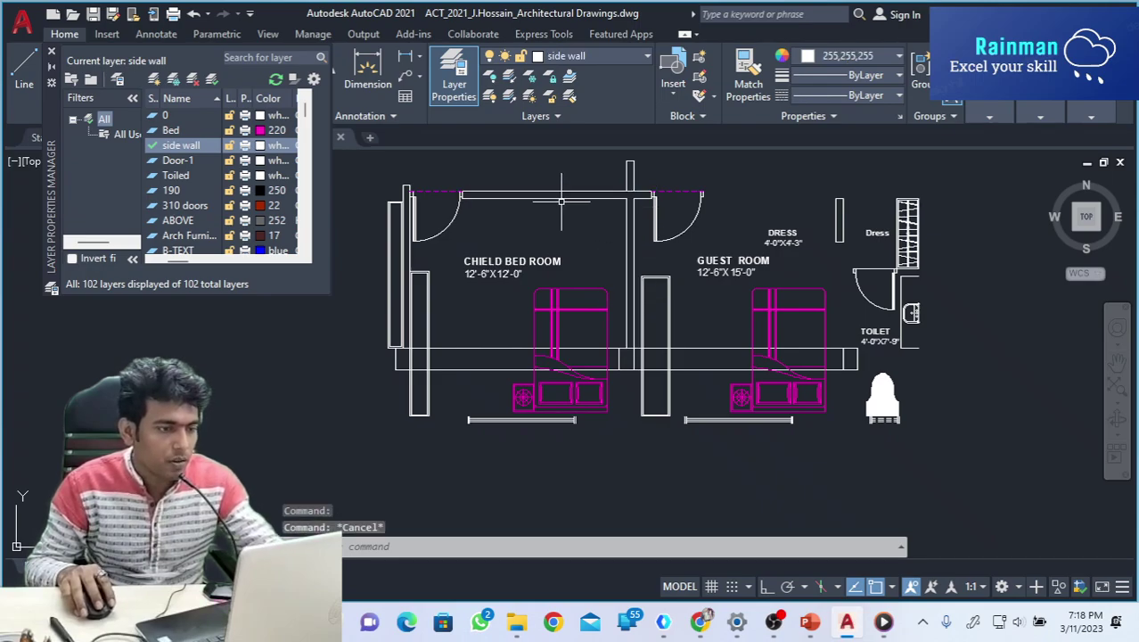
left_click(506, 192)
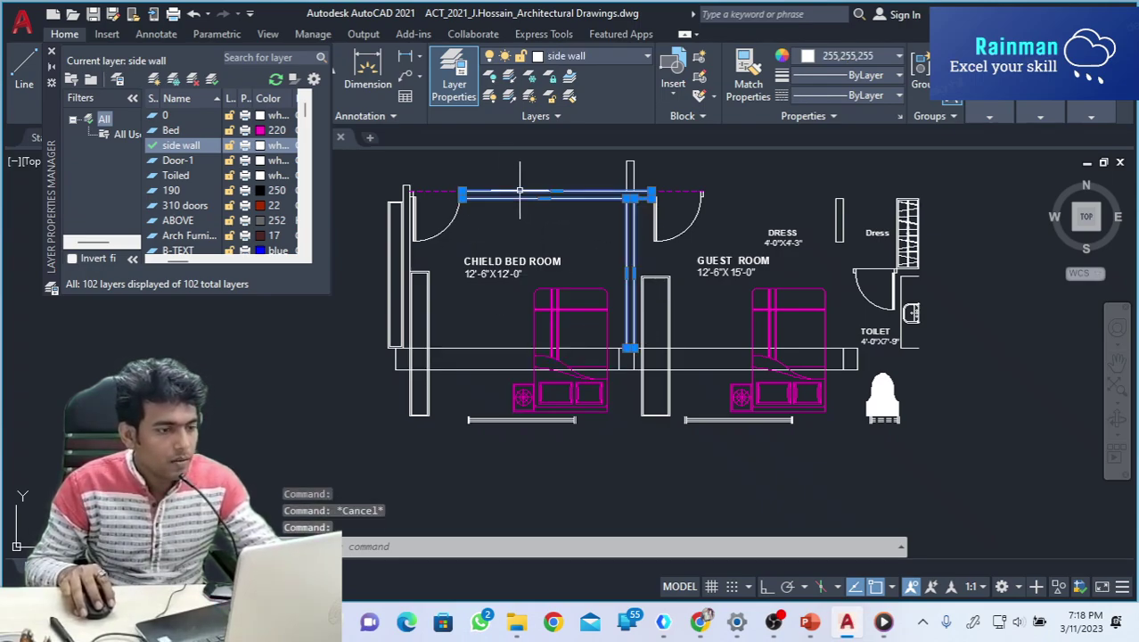
left_click(405, 250)
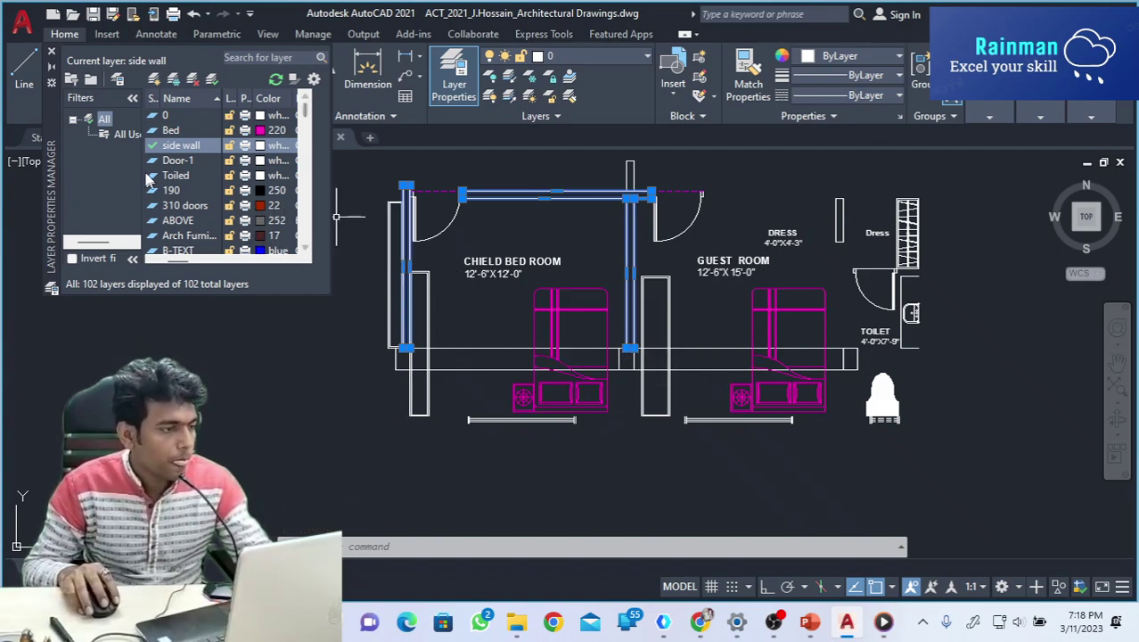
left_click(625, 55)
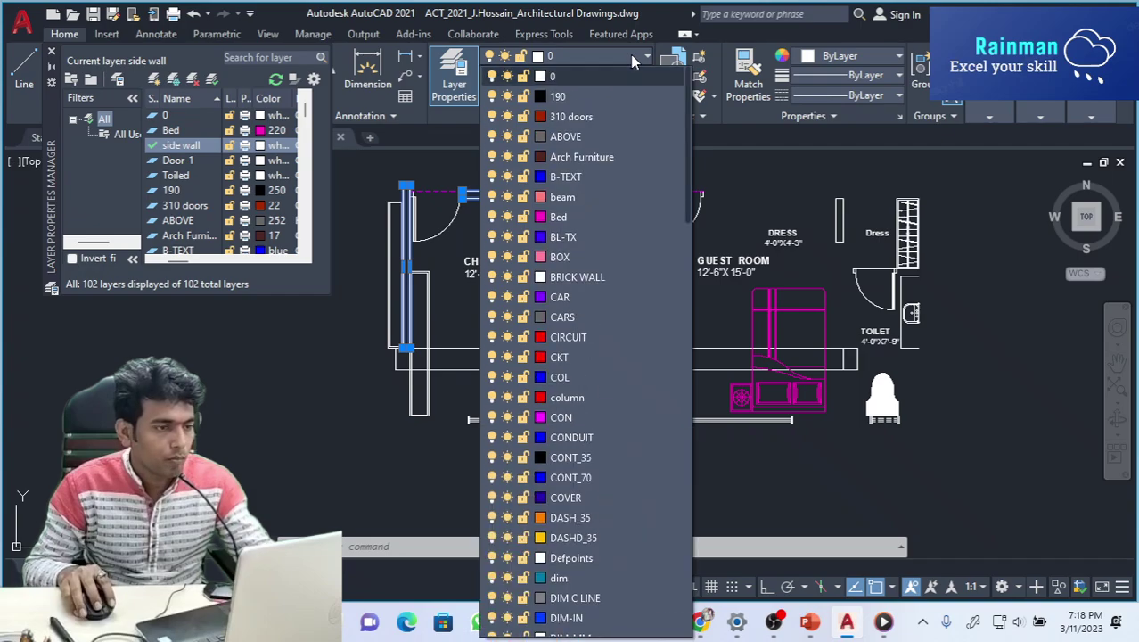
scroll(575, 486, "down", 8)
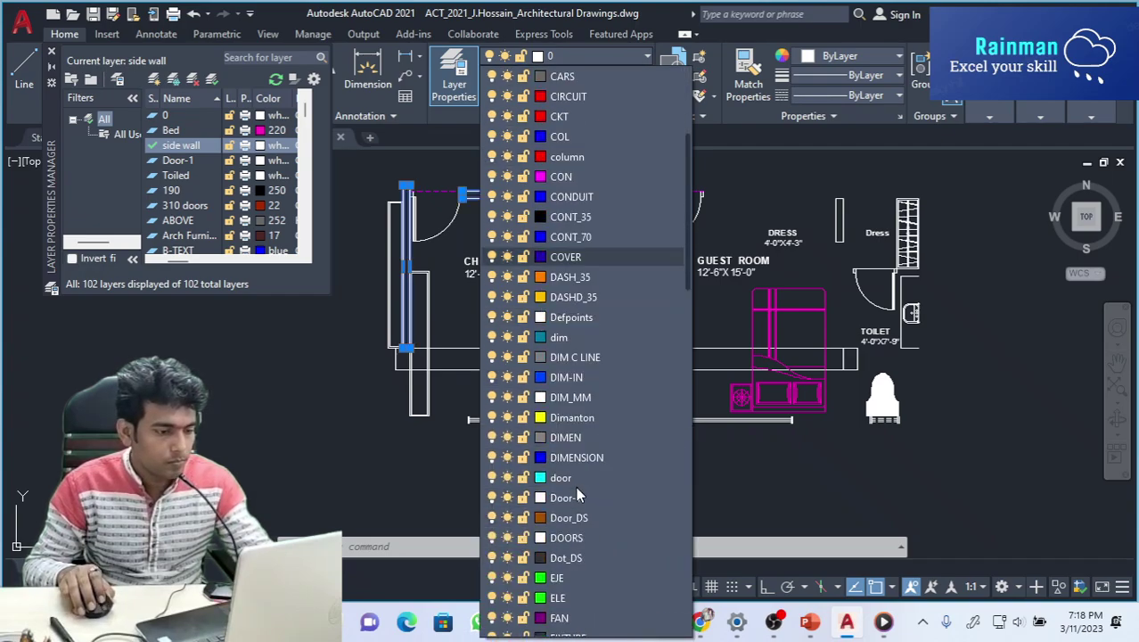
scroll(577, 496, "down", 1)
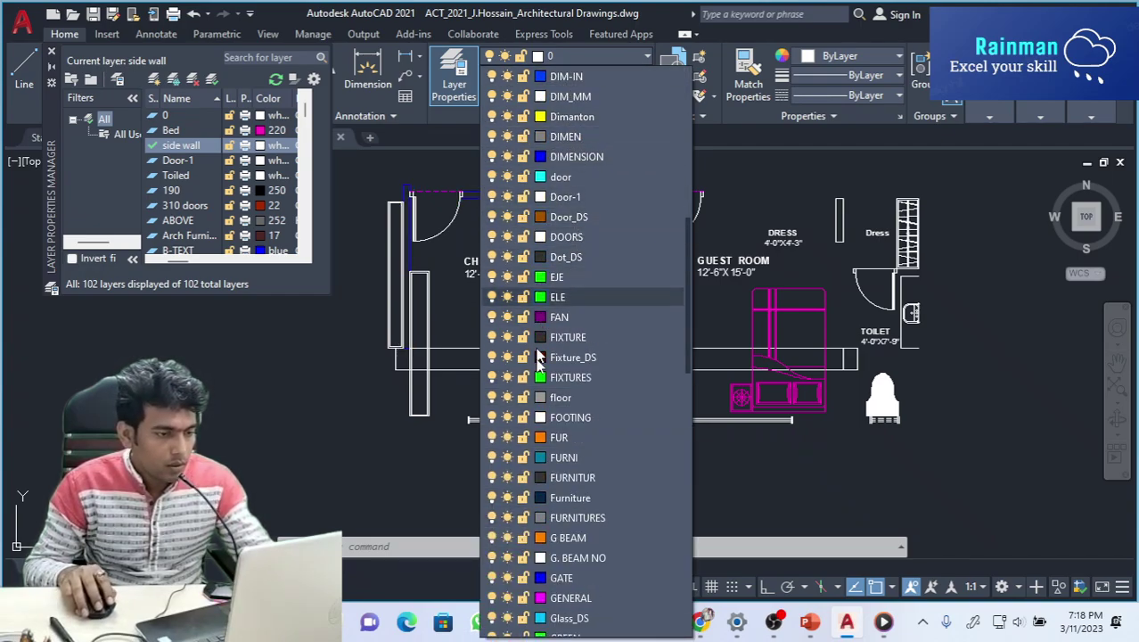
scroll(570, 496, "down", 4)
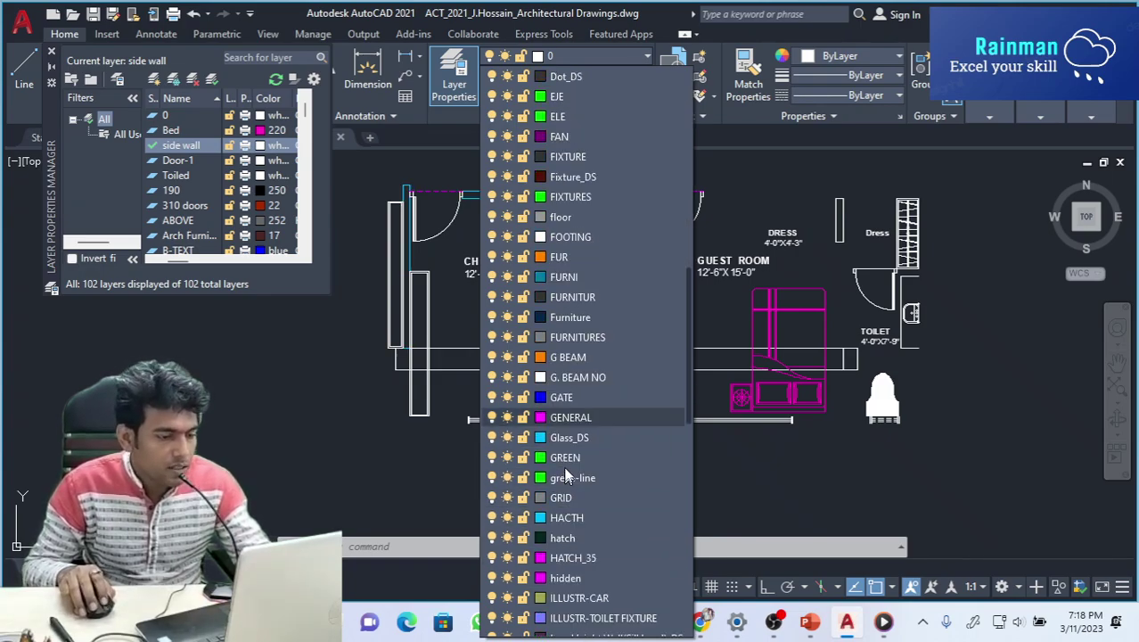
scroll(567, 457, "down", 1)
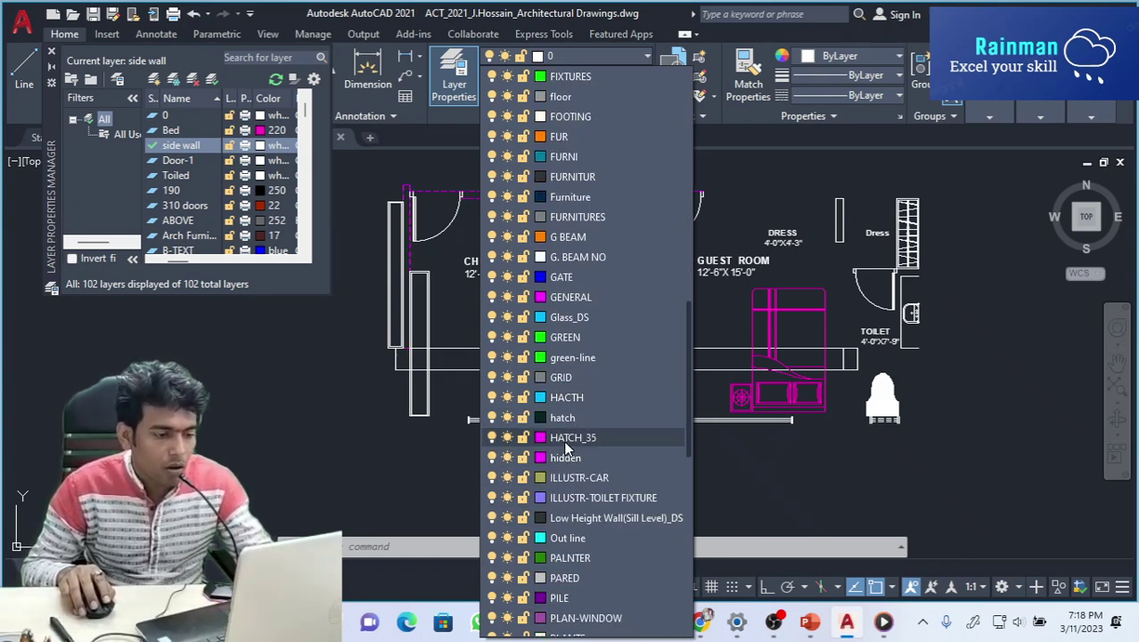
scroll(565, 457, "down", 5)
scroll(563, 472, "down", 1)
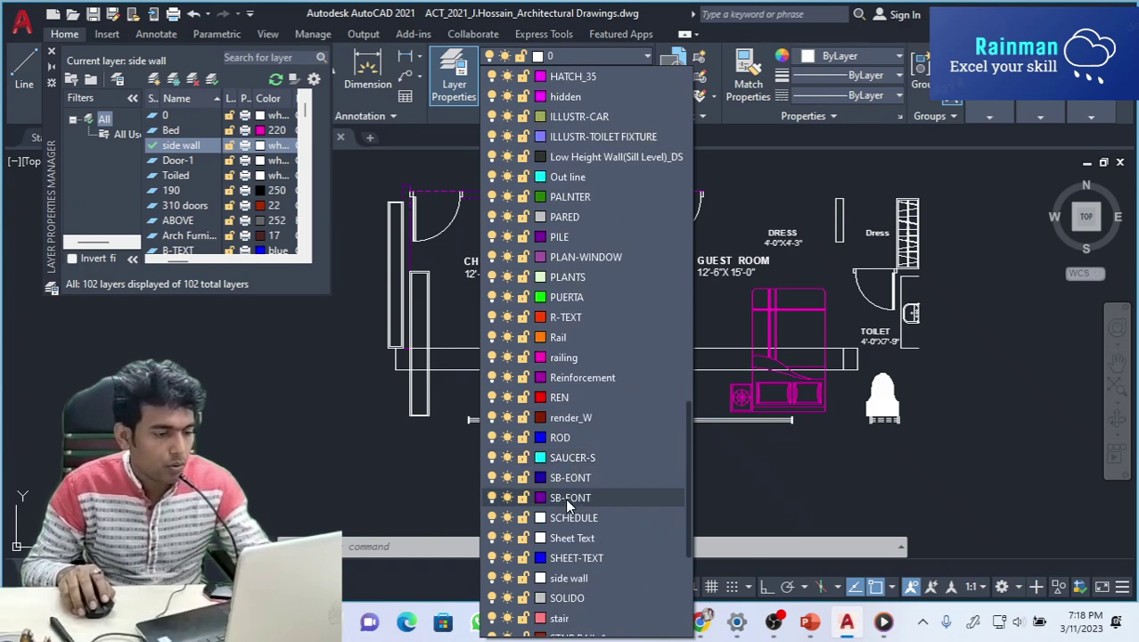
scroll(568, 460, "down", 2)
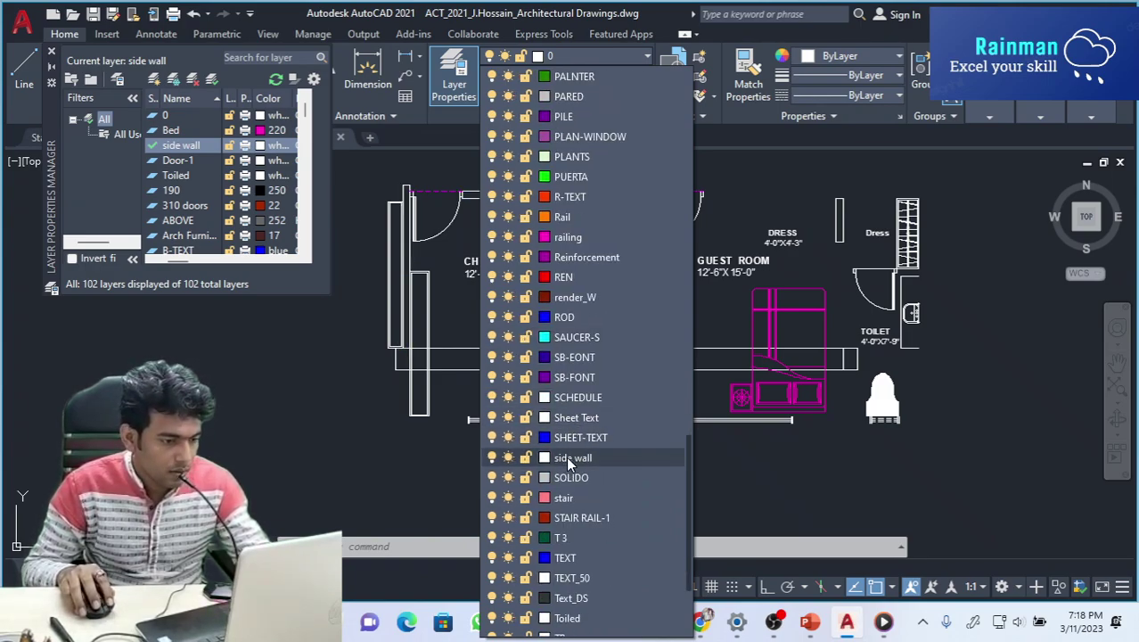
left_click(570, 457)
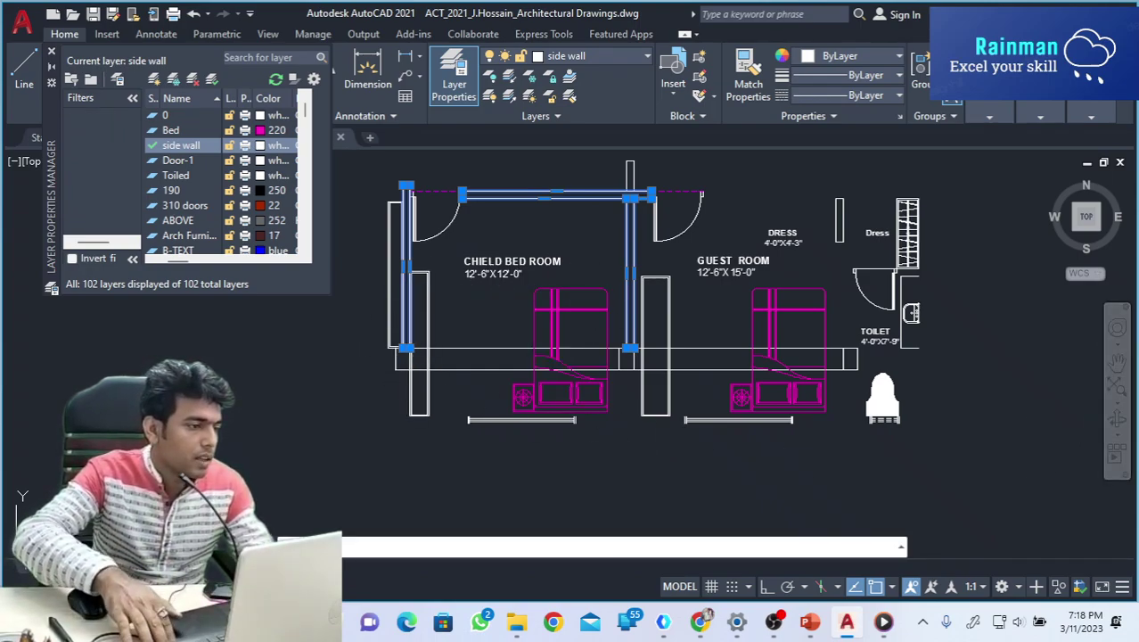
key("Escape")
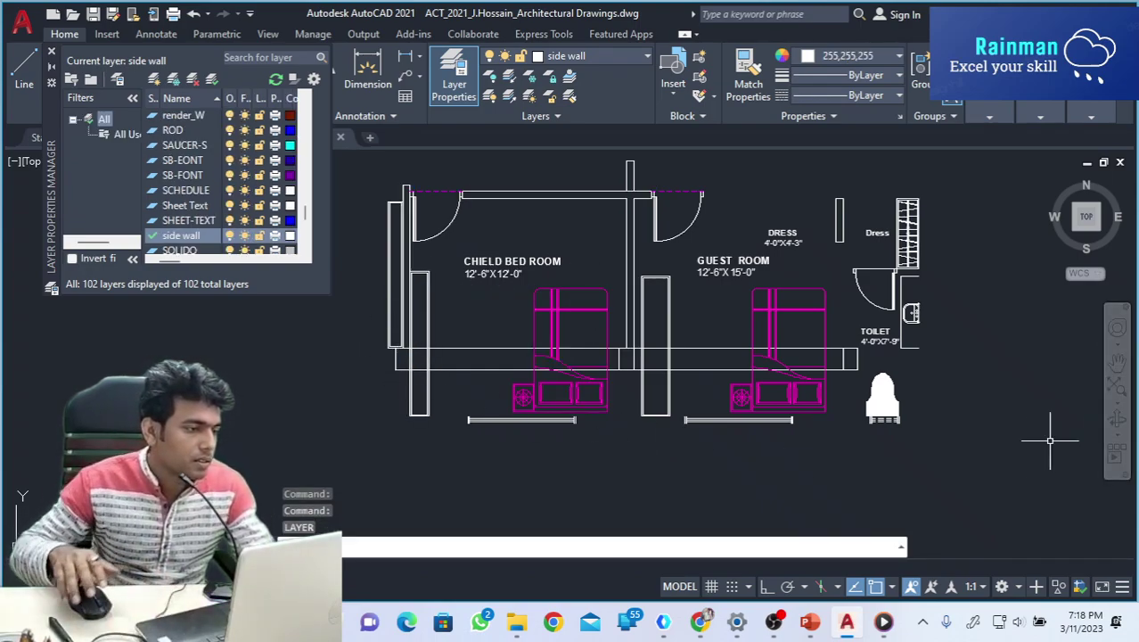
Check the layer assignments of the child bedroom's walls and bed by selecting them, and clear the selection.
left_click(495, 196)
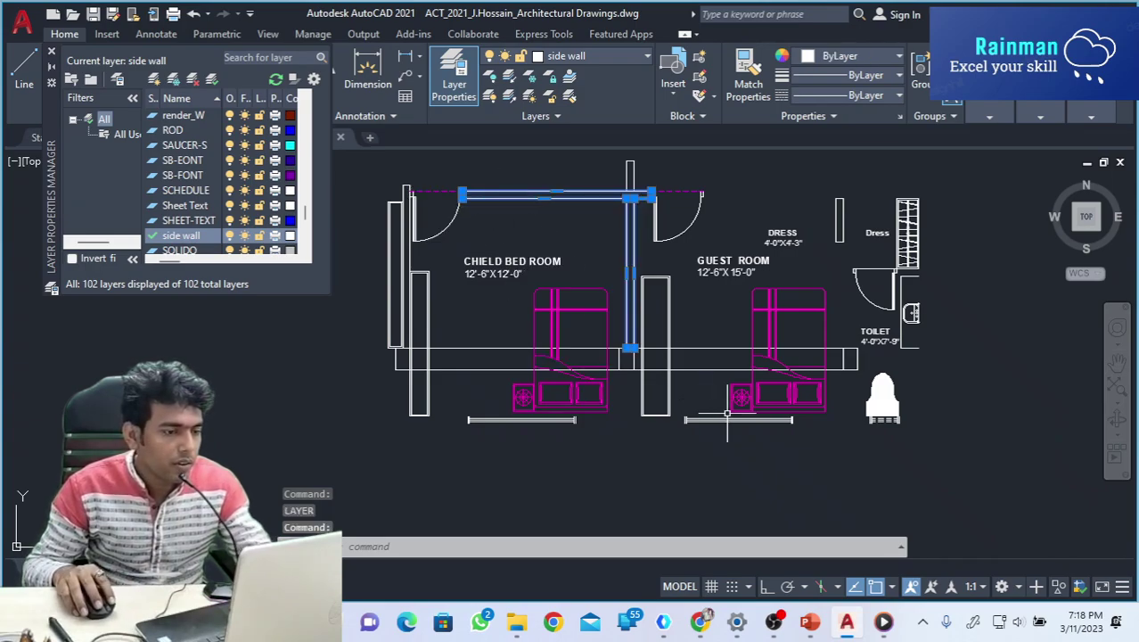
left_click(577, 376)
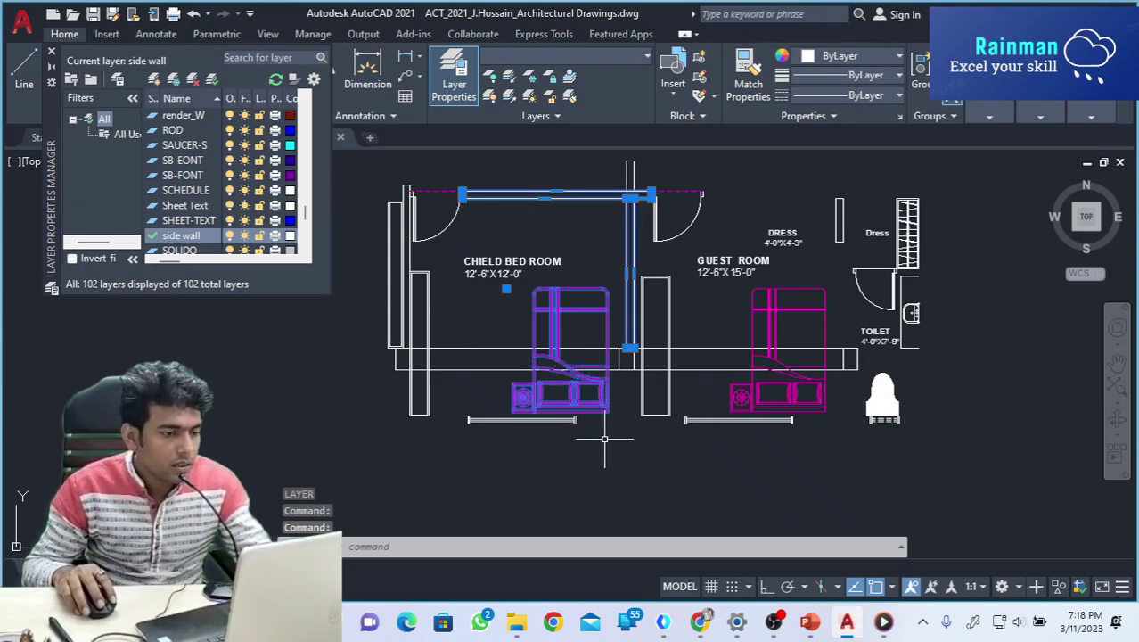
key("Escape")
left_click(724, 471)
key("Escape")
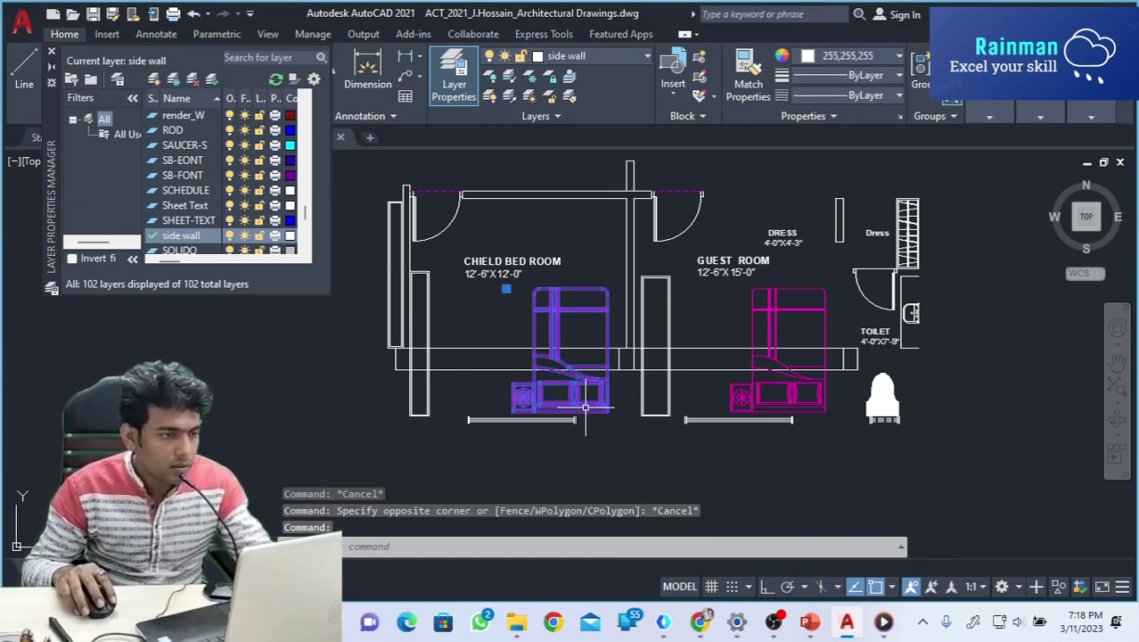
key("Escape")
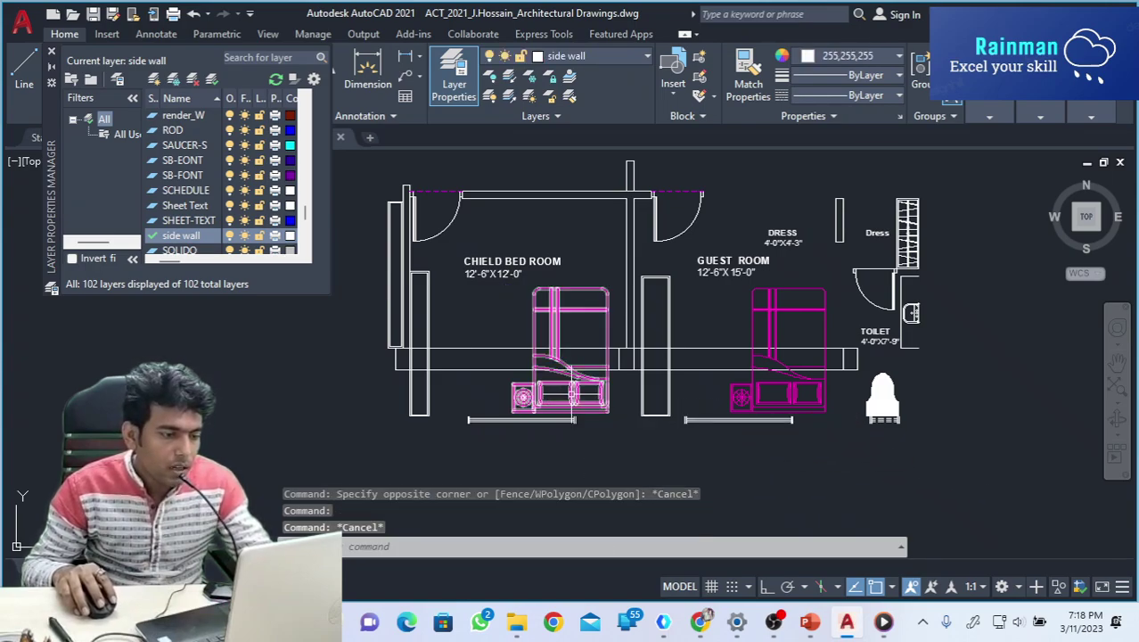
key("Escape")
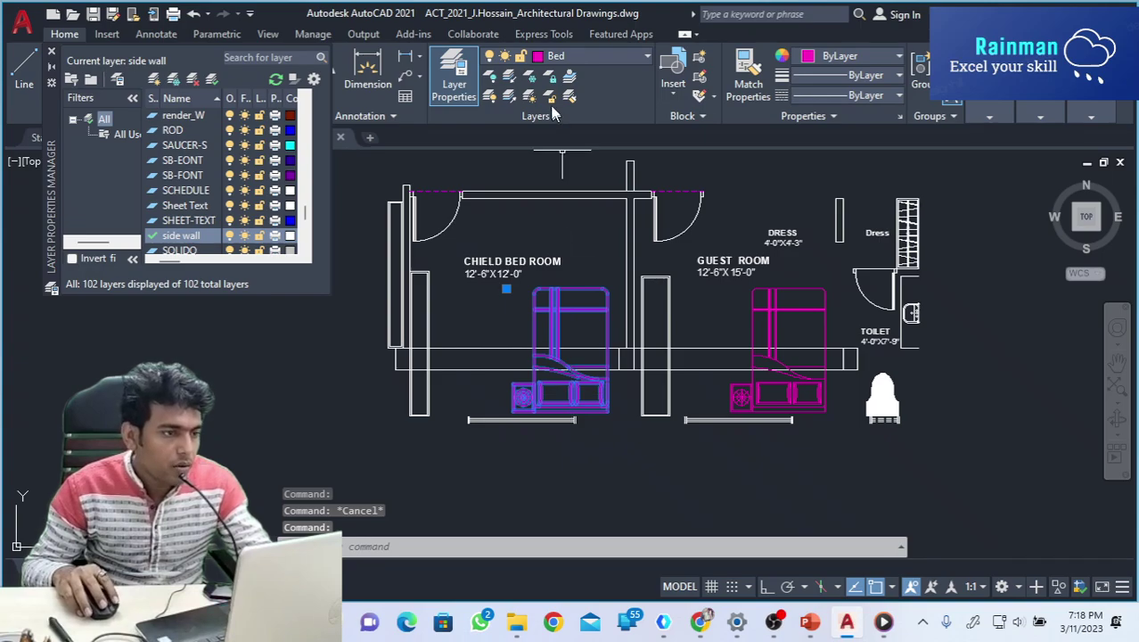
key("Escape")
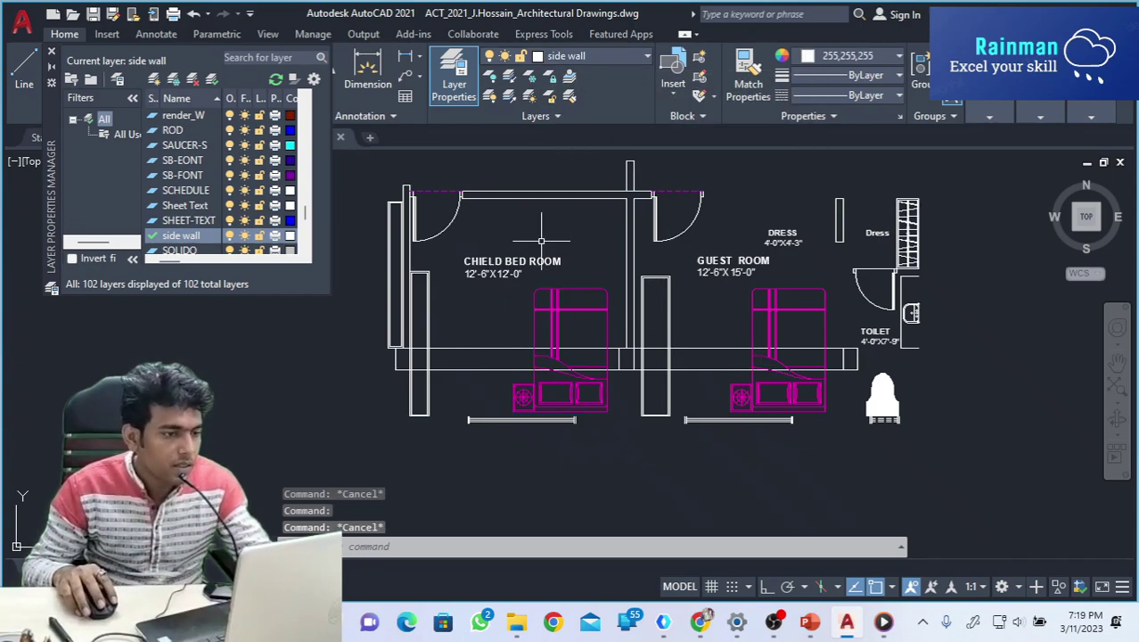
left_click(488, 194)
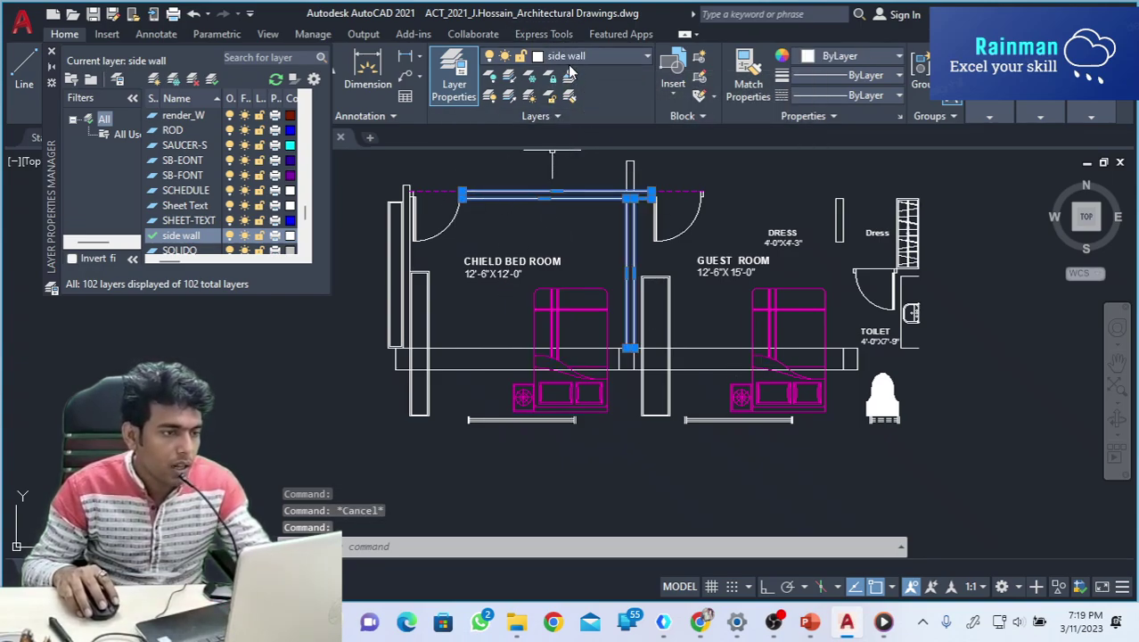
key("Escape")
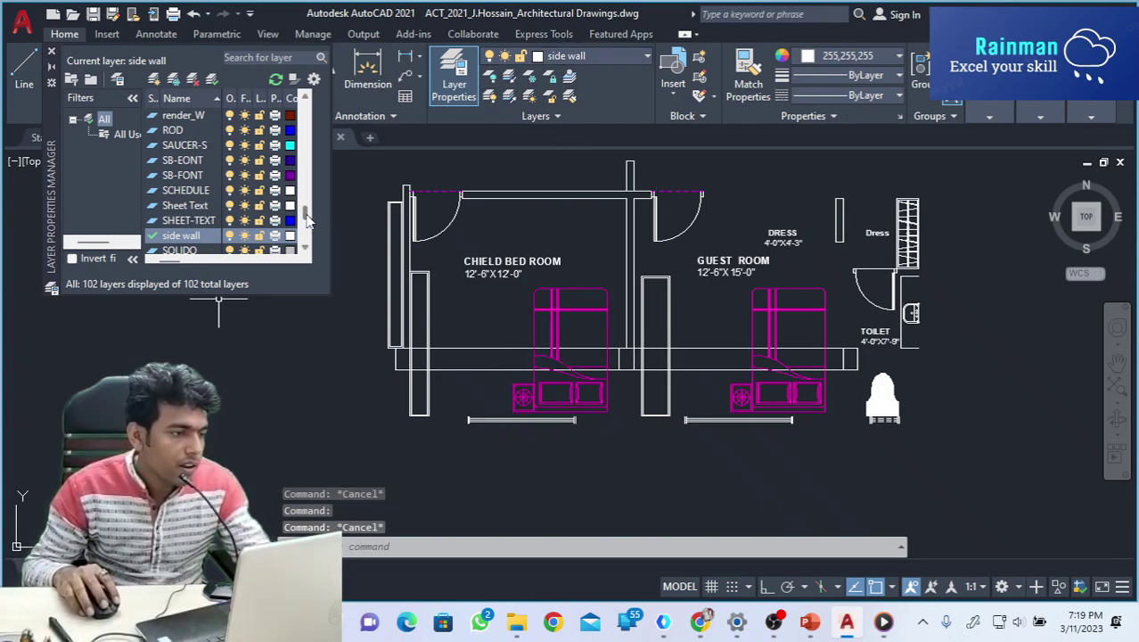
Rename the misspelled Toiled layer as Toilet.
left_click_drag(305, 219, 316, 142)
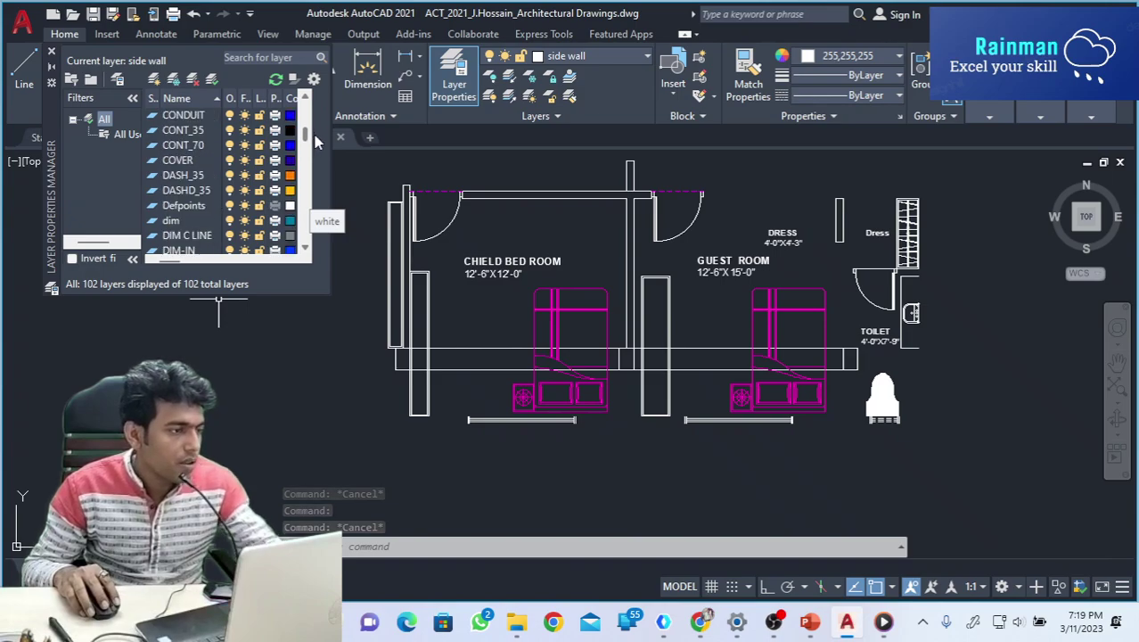
scroll(316, 143, "down", 2)
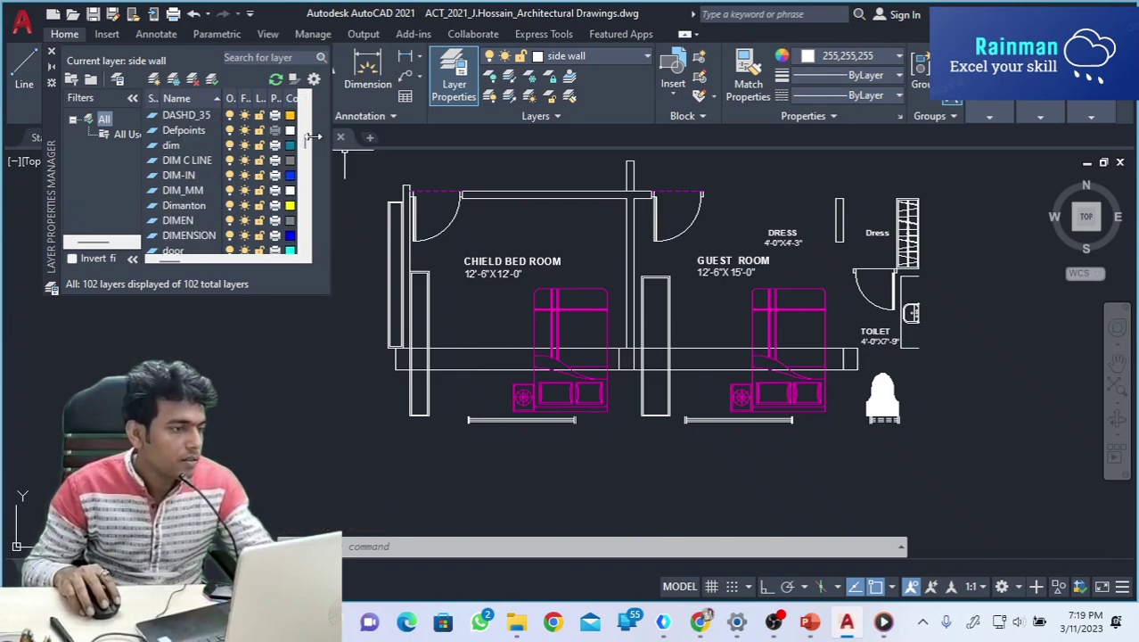
left_click_drag(304, 146, 305, 228)
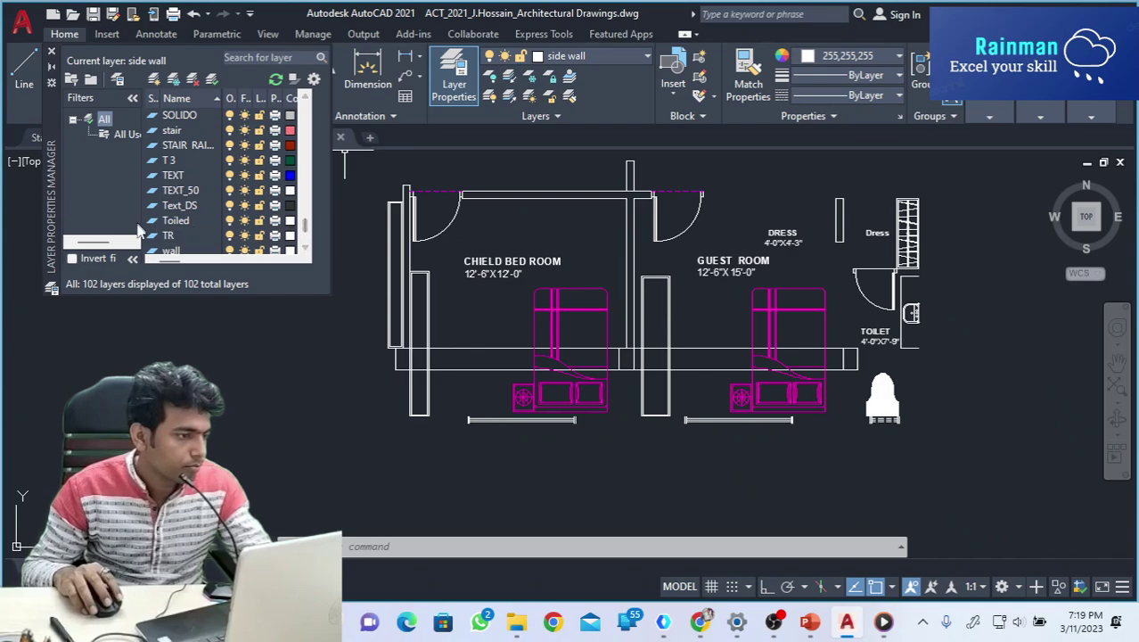
left_click(176, 221)
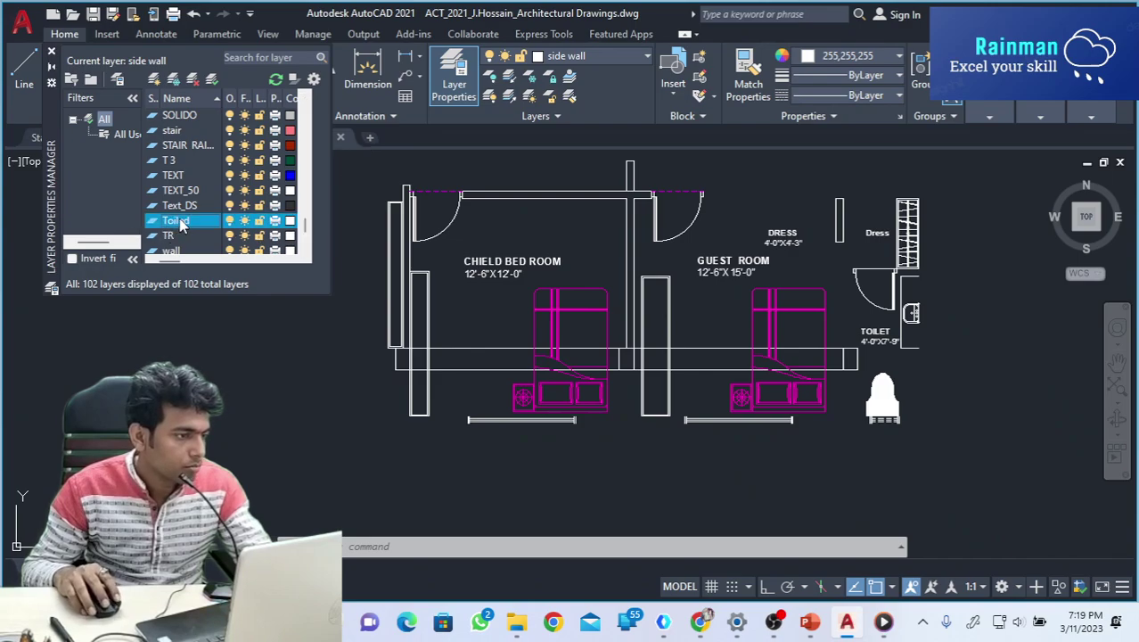
right_click(183, 226)
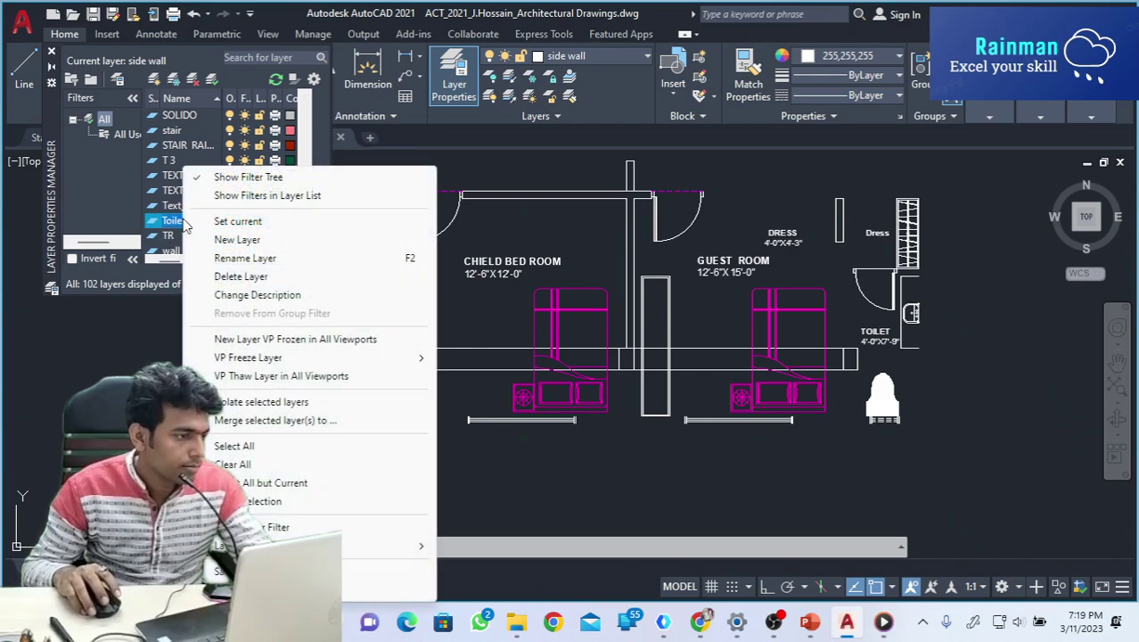
left_click(233, 257)
key("BackSpace")
type("t")
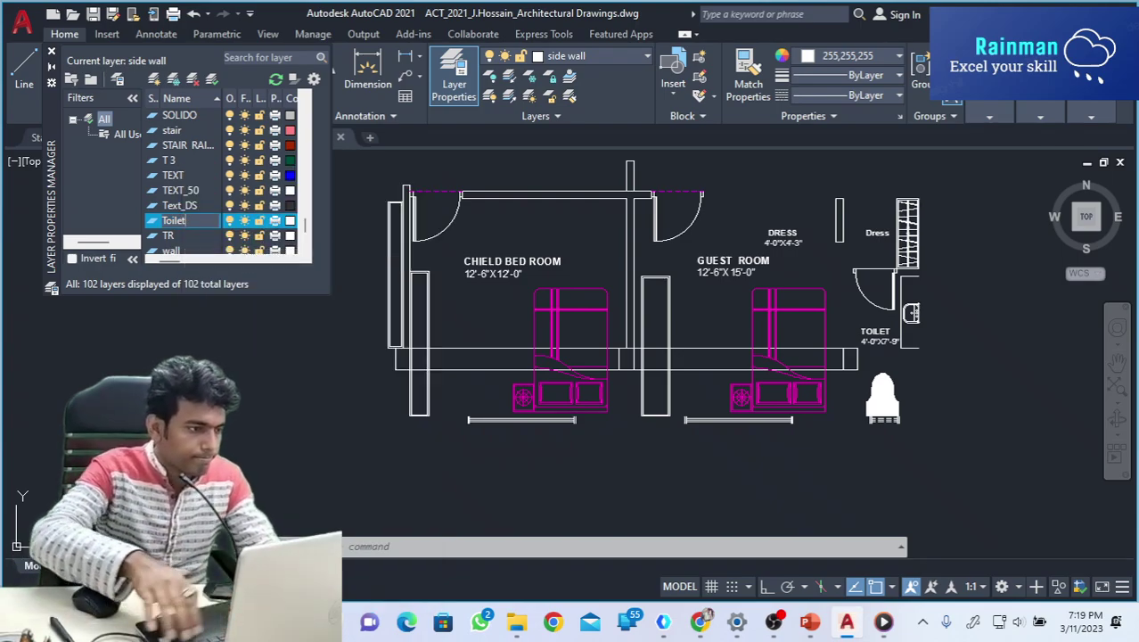
key("Return")
left_click(288, 477)
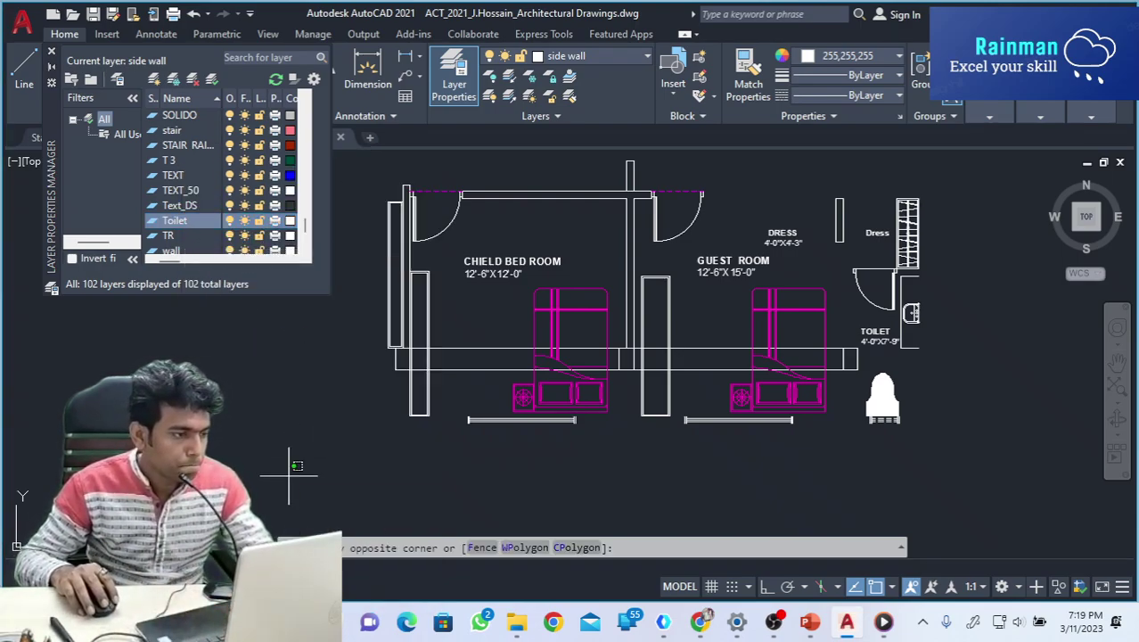
key("Escape")
Make the Toilet layer current and assign the toilet fixture below the toilet room to it.
left_click(889, 414)
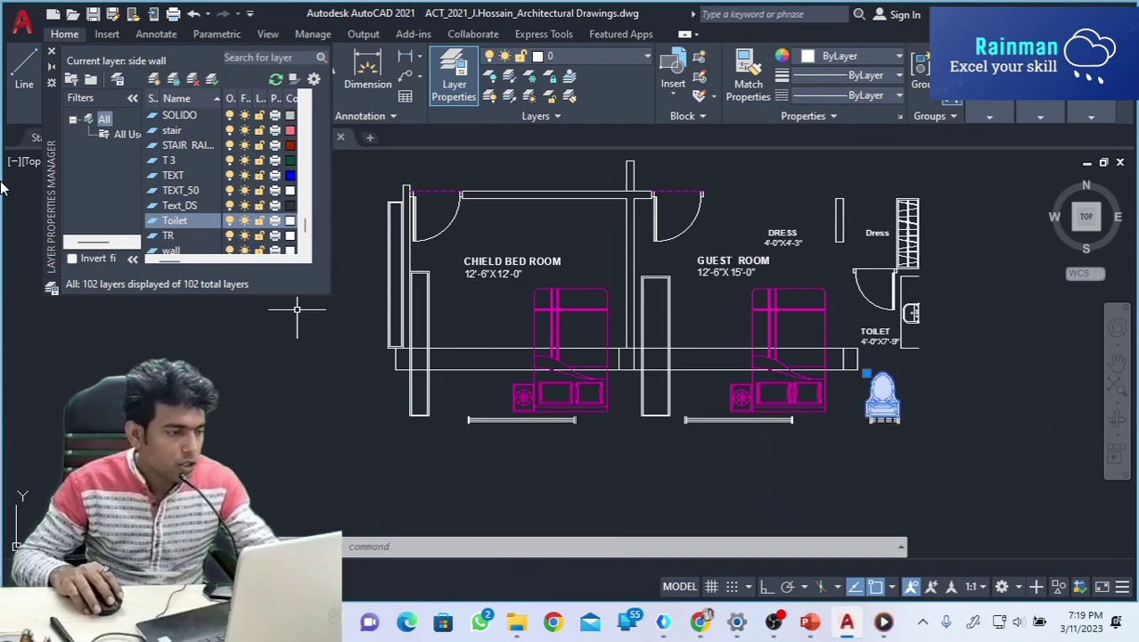
right_click(179, 225)
left_click(233, 221)
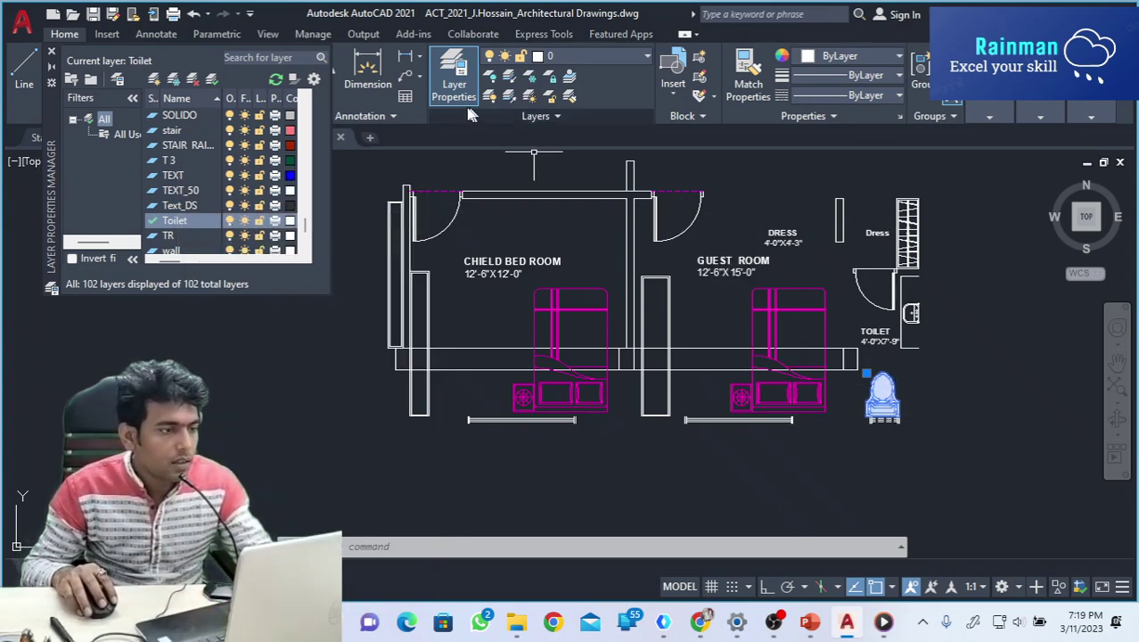
left_click(645, 57)
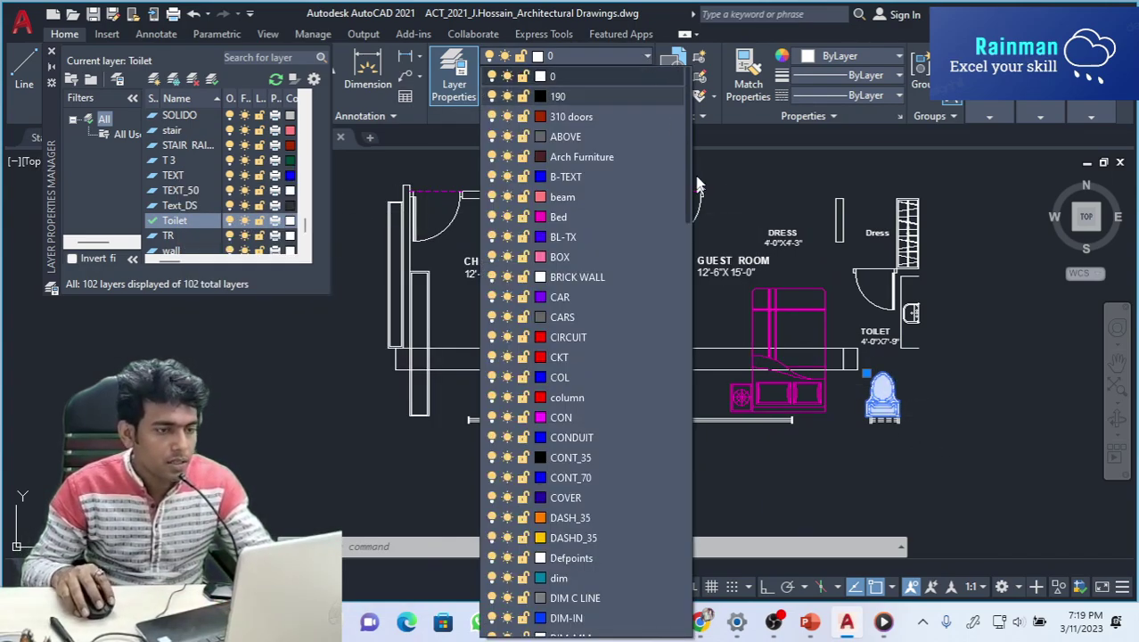
left_click_drag(686, 146, 686, 552)
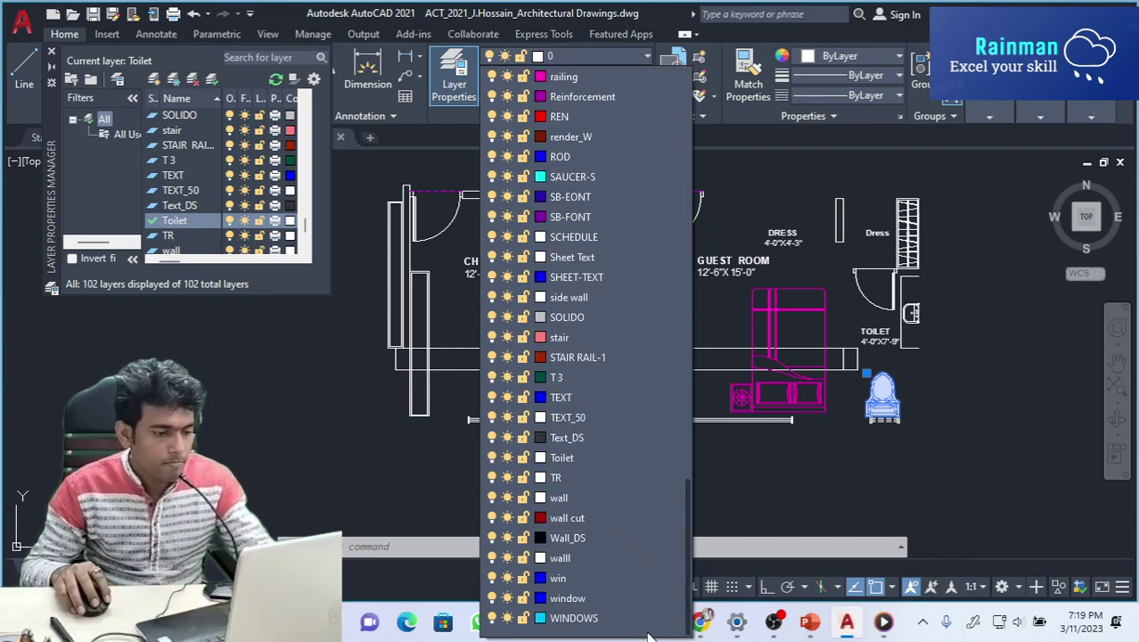
left_click(574, 457)
key("Escape")
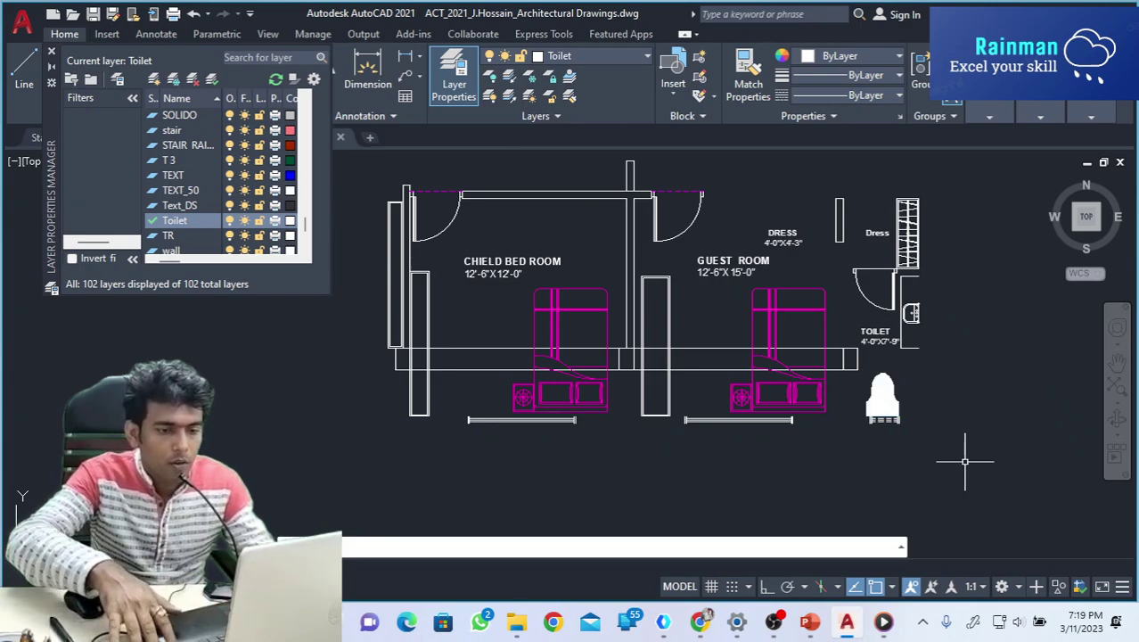
Assign the child bedroom door and the guest room door to the Door-1 layer, and check the guest room door's layer.
left_click(446, 215)
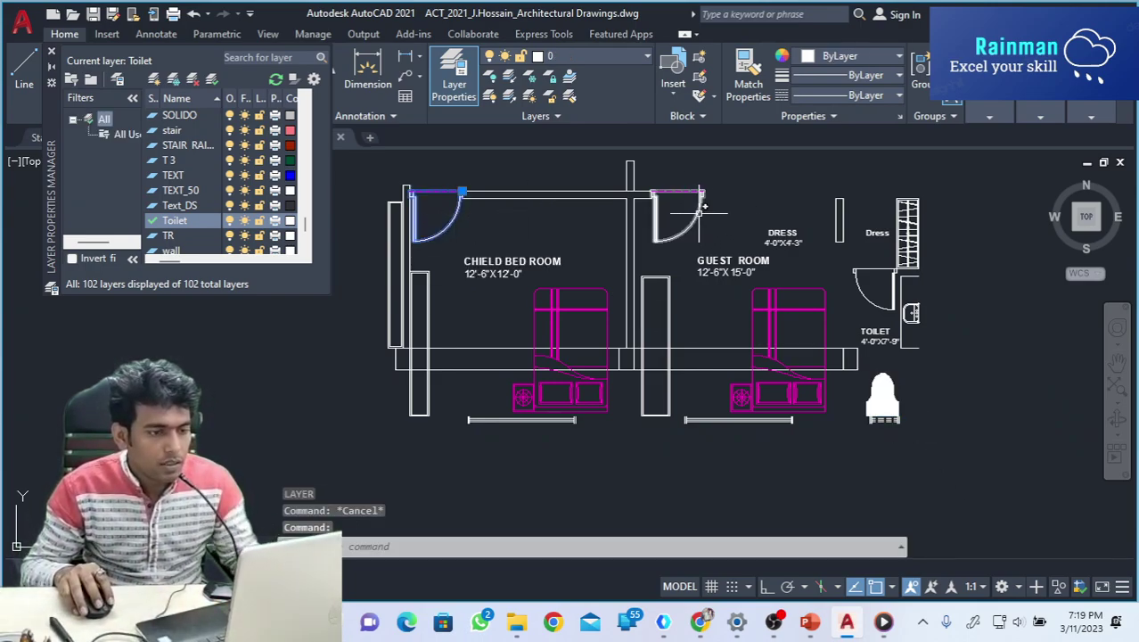
left_click(695, 214)
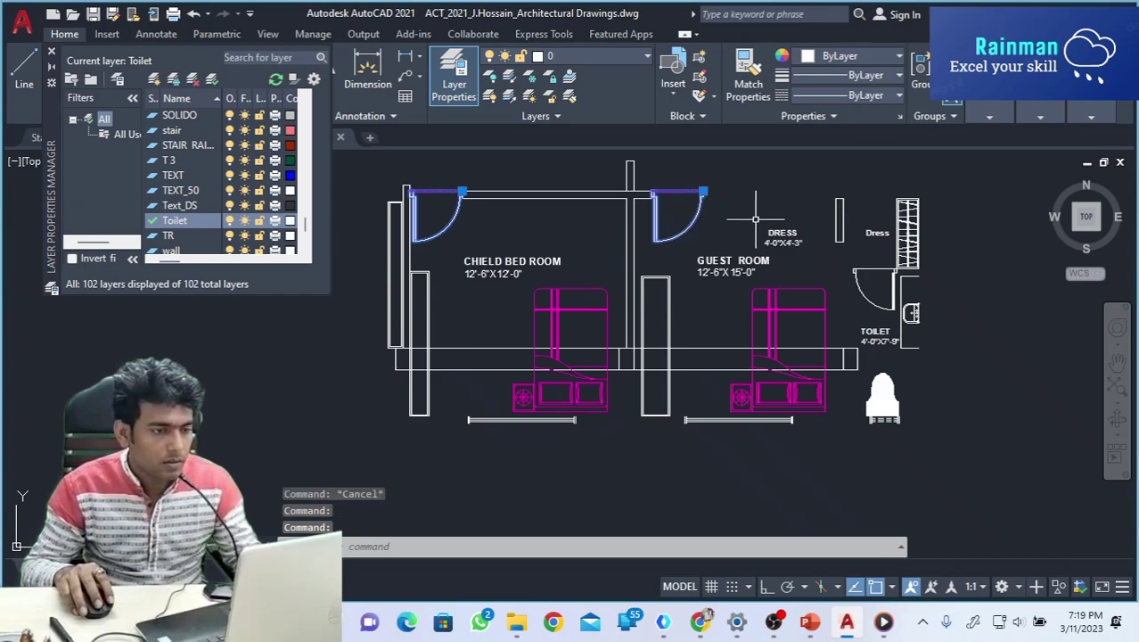
left_click(644, 57)
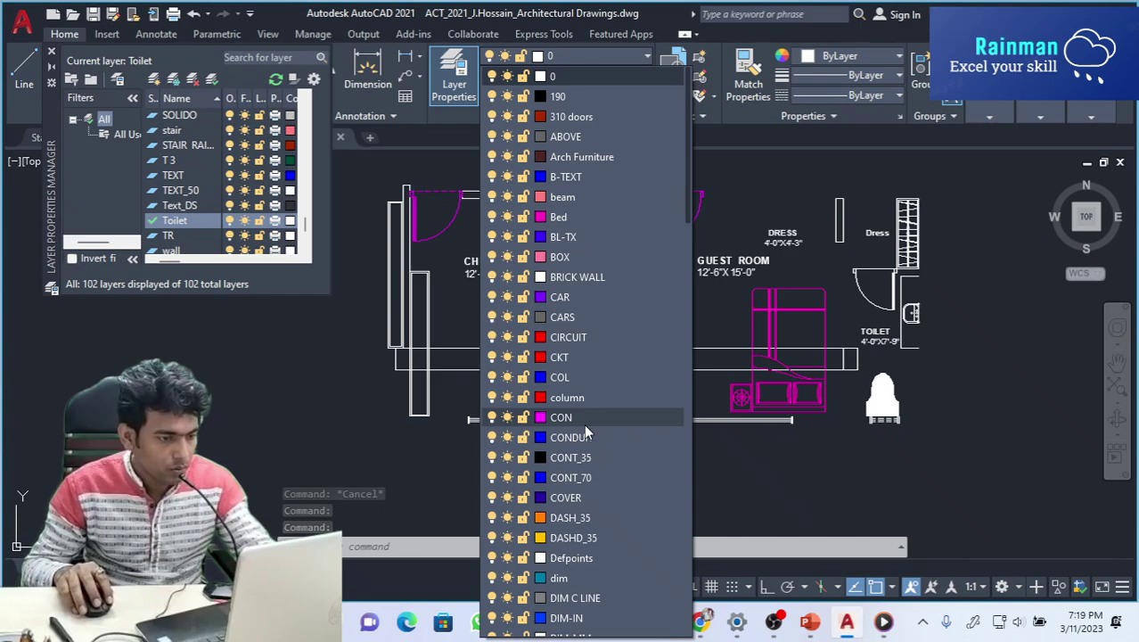
scroll(581, 570, "down", 2)
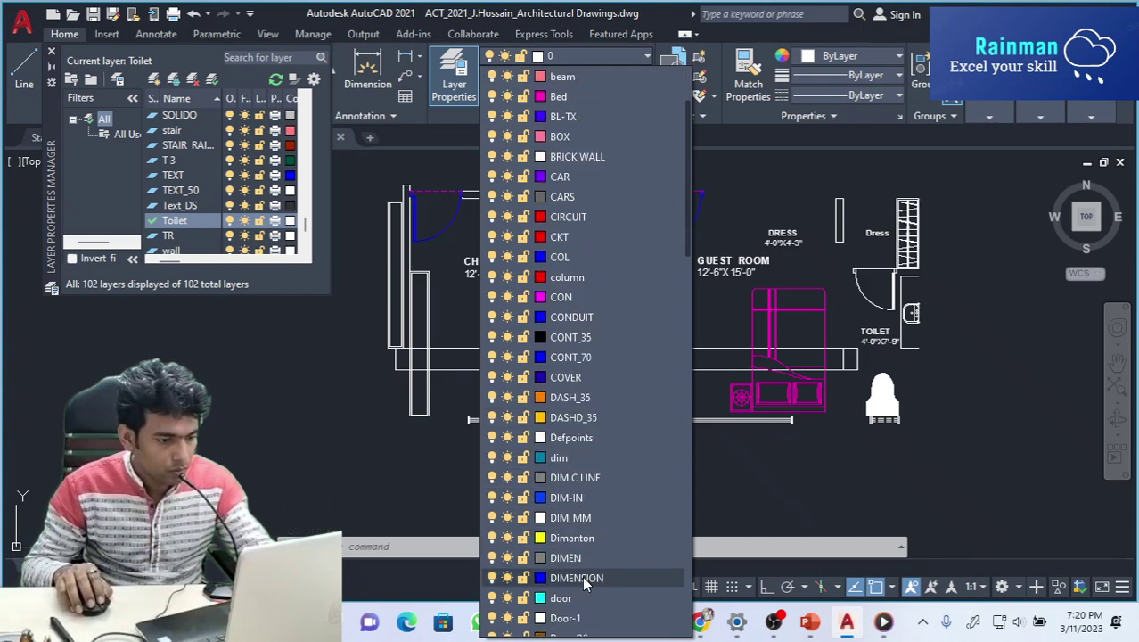
scroll(578, 525, "down", 2)
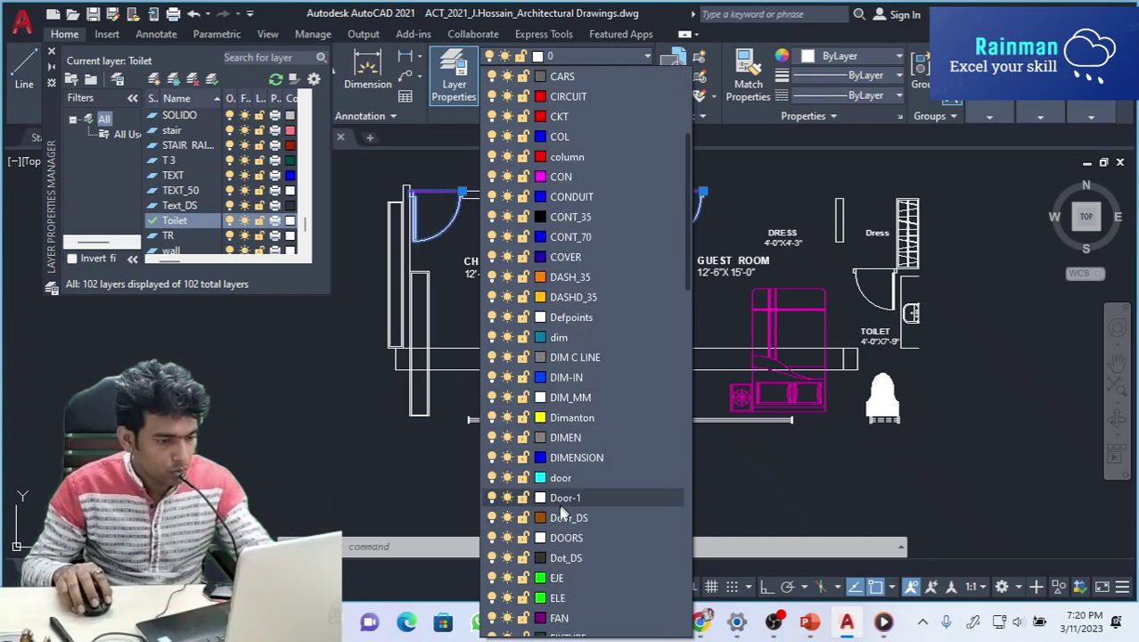
left_click(573, 496)
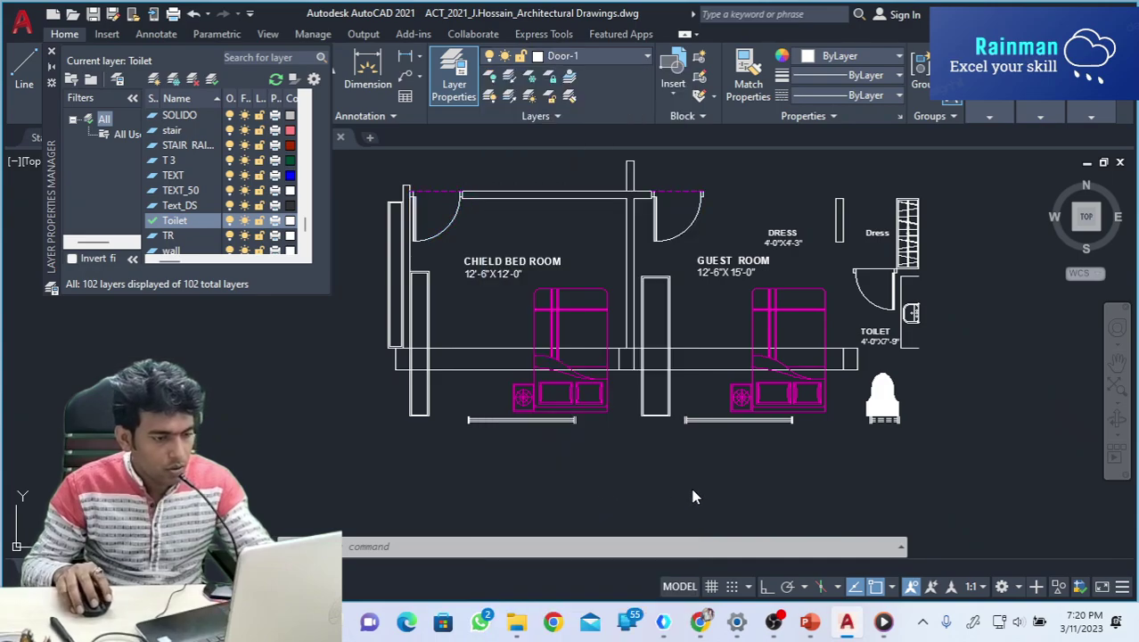
key("Escape")
key("Escape")
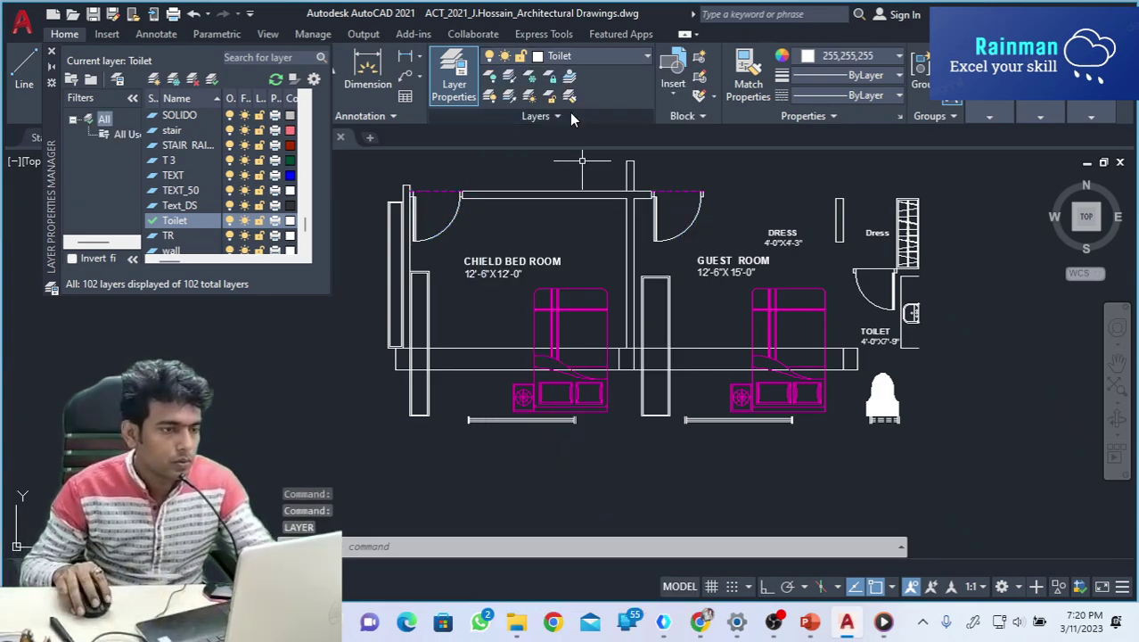
left_click(670, 216)
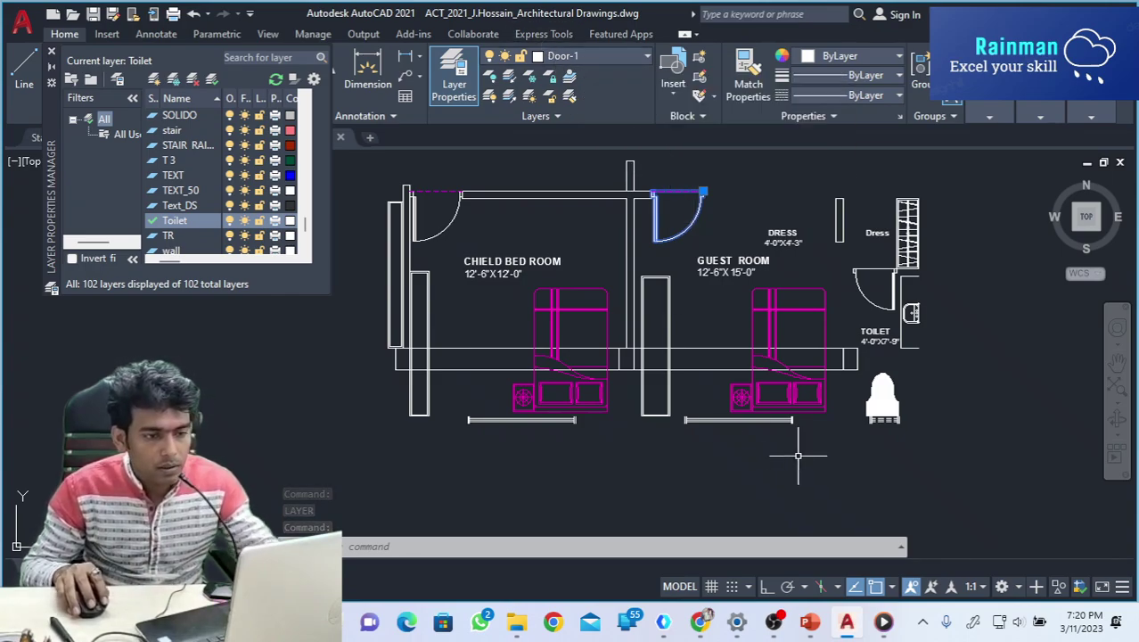
key("Escape")
Set the DOORS layer's color to index color 20 and clear the child bedroom door selection.
left_click(435, 224)
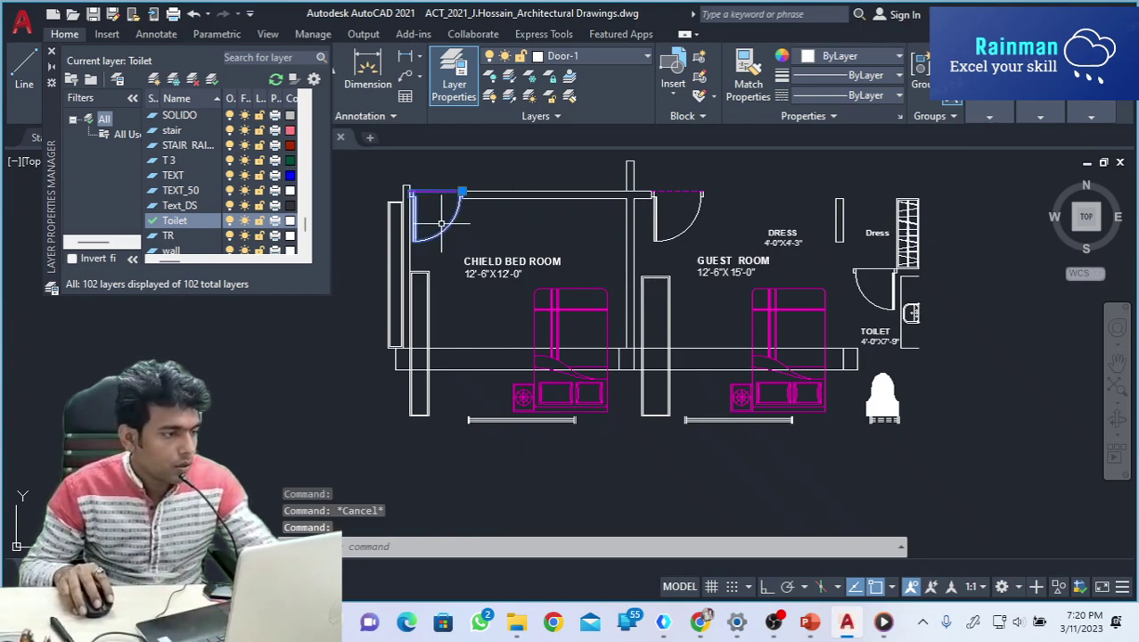
scroll(173, 187, "up", 2)
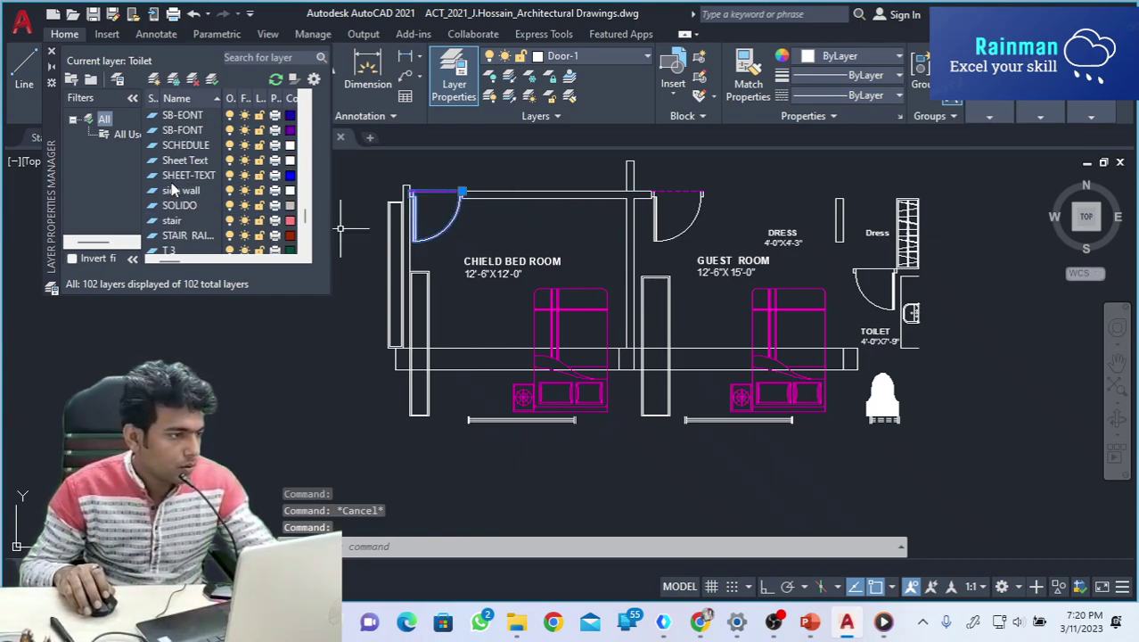
scroll(174, 187, "down", 3)
scroll(174, 188, "up", 10)
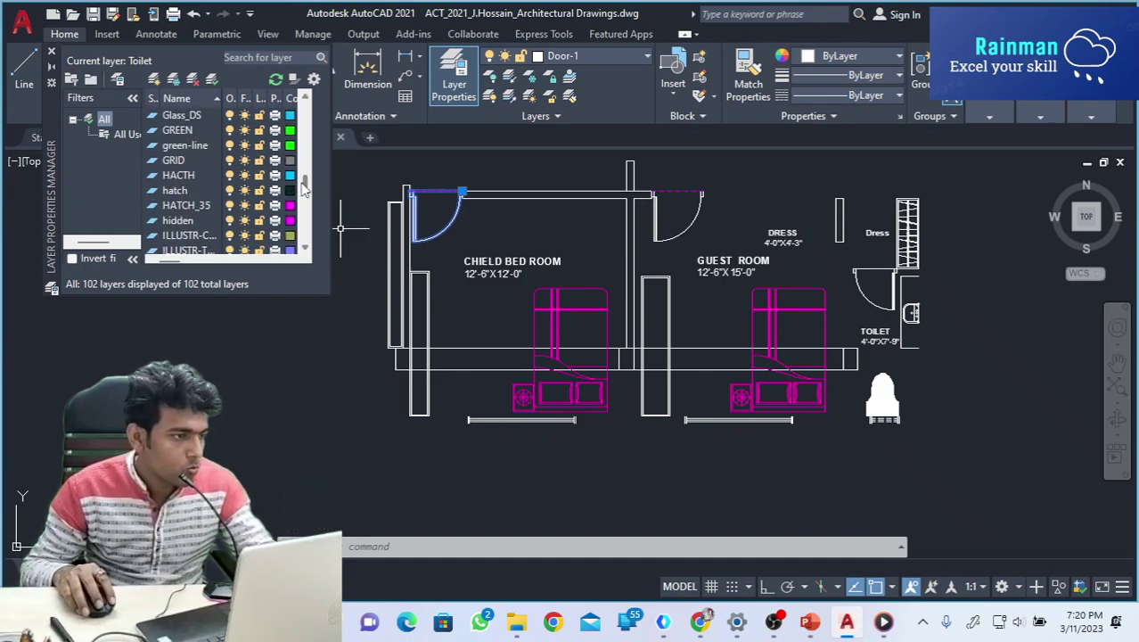
left_click_drag(303, 183, 308, 158)
left_click(290, 190)
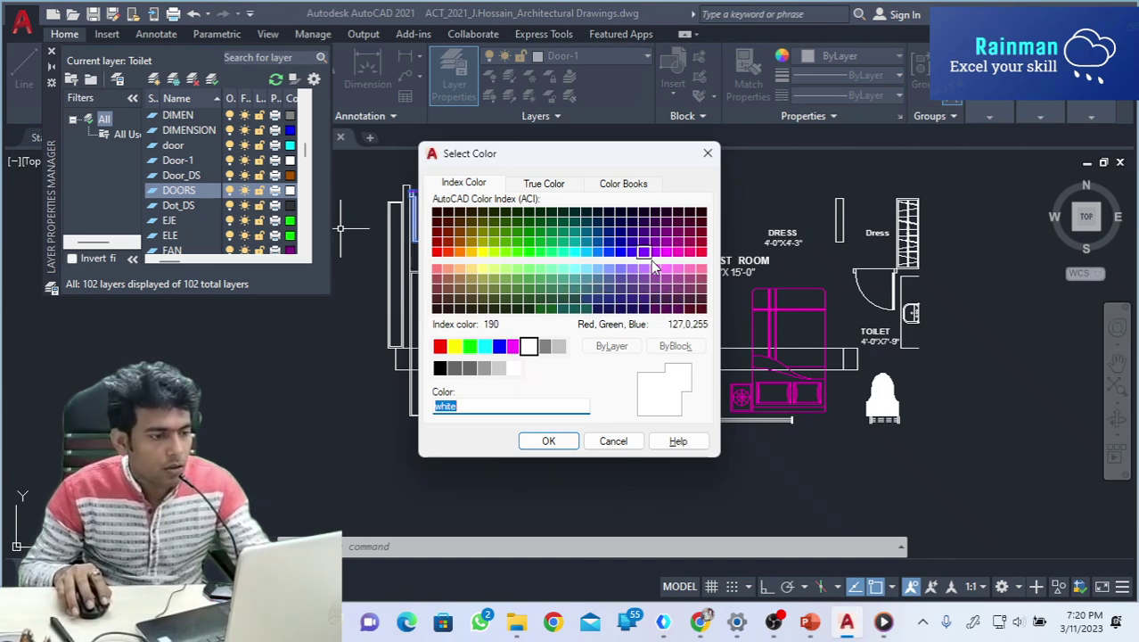
left_click(449, 256)
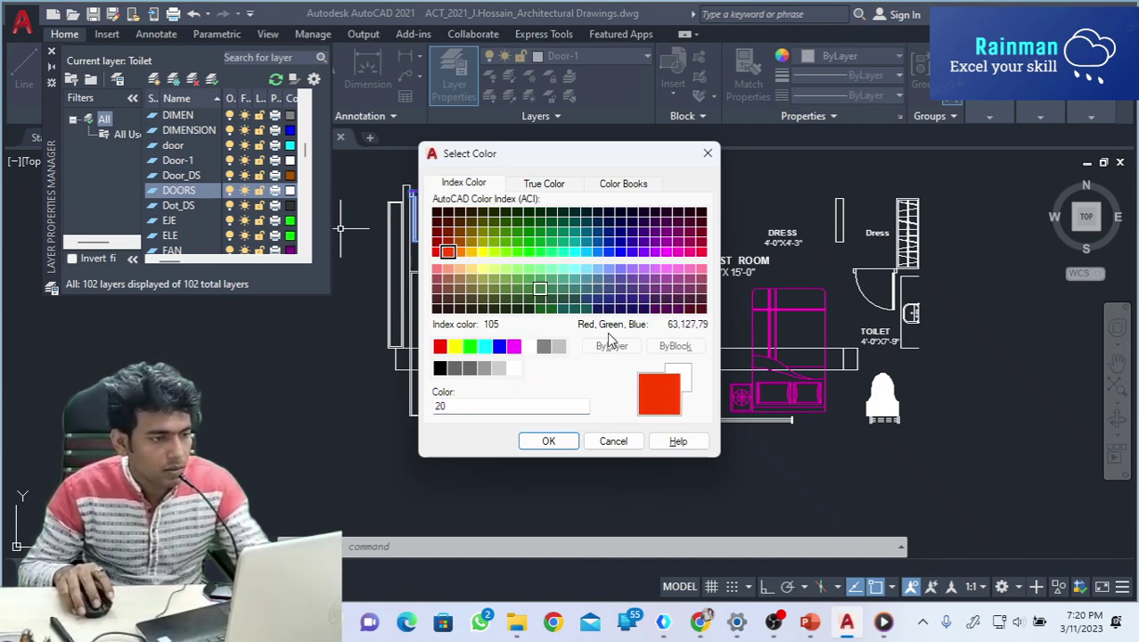
left_click(561, 447)
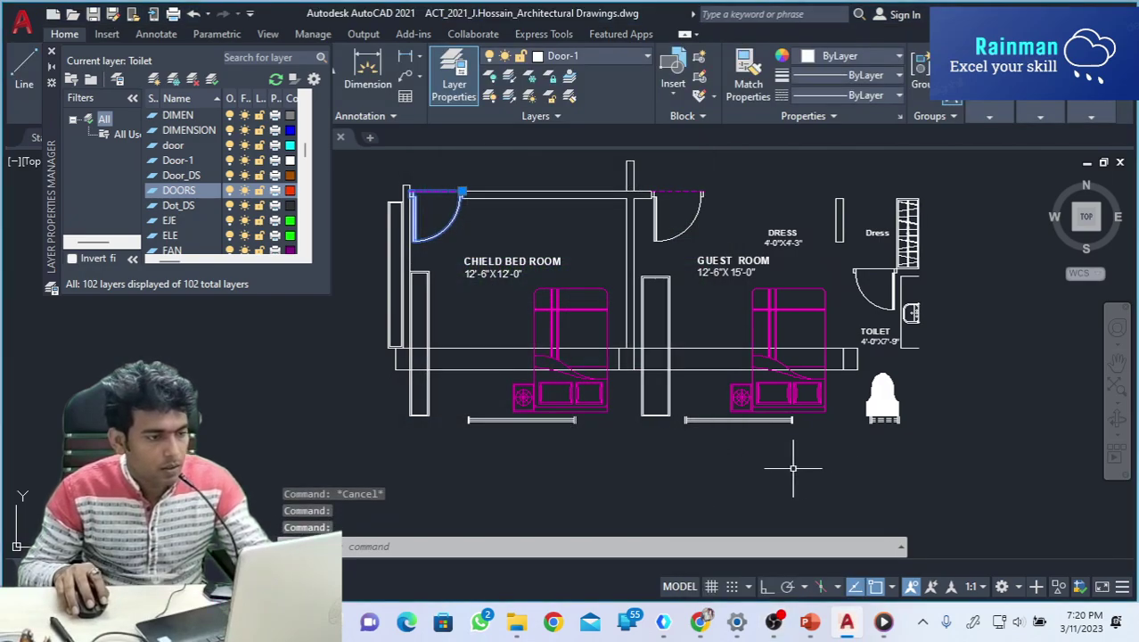
key("Escape")
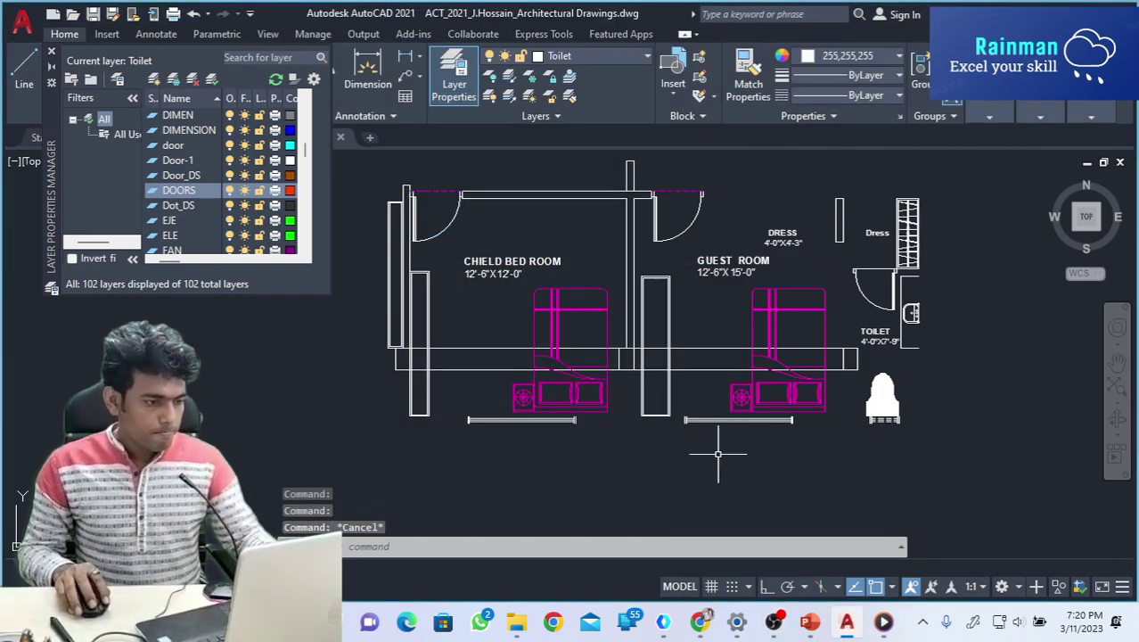
Set the Door-1 layer's color to index color 10.
left_click(290, 160)
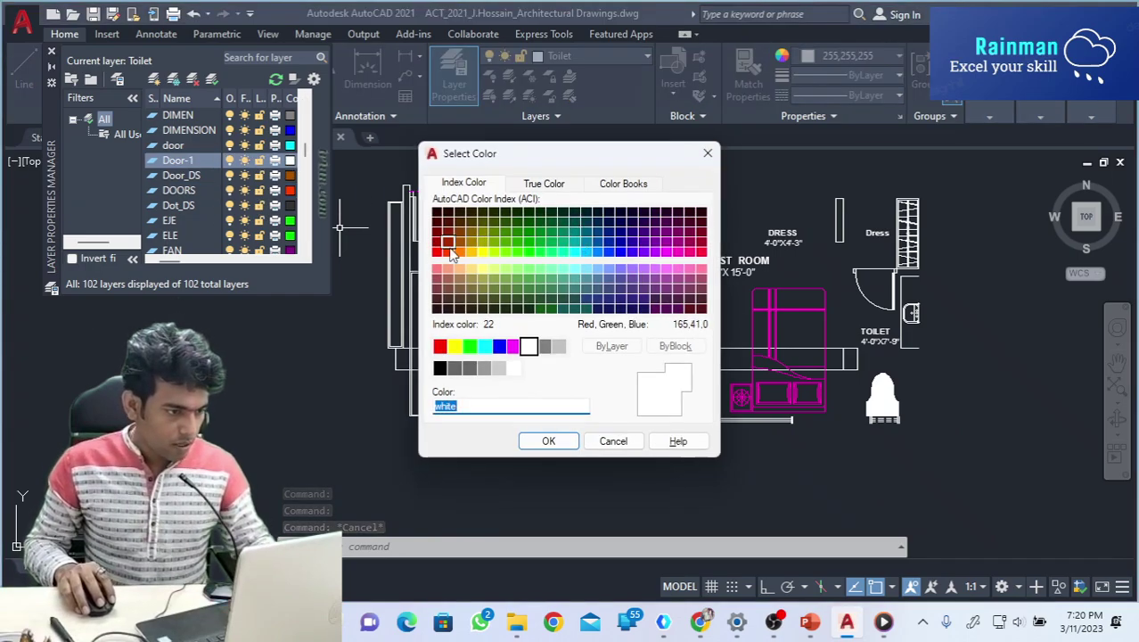
left_click(437, 252)
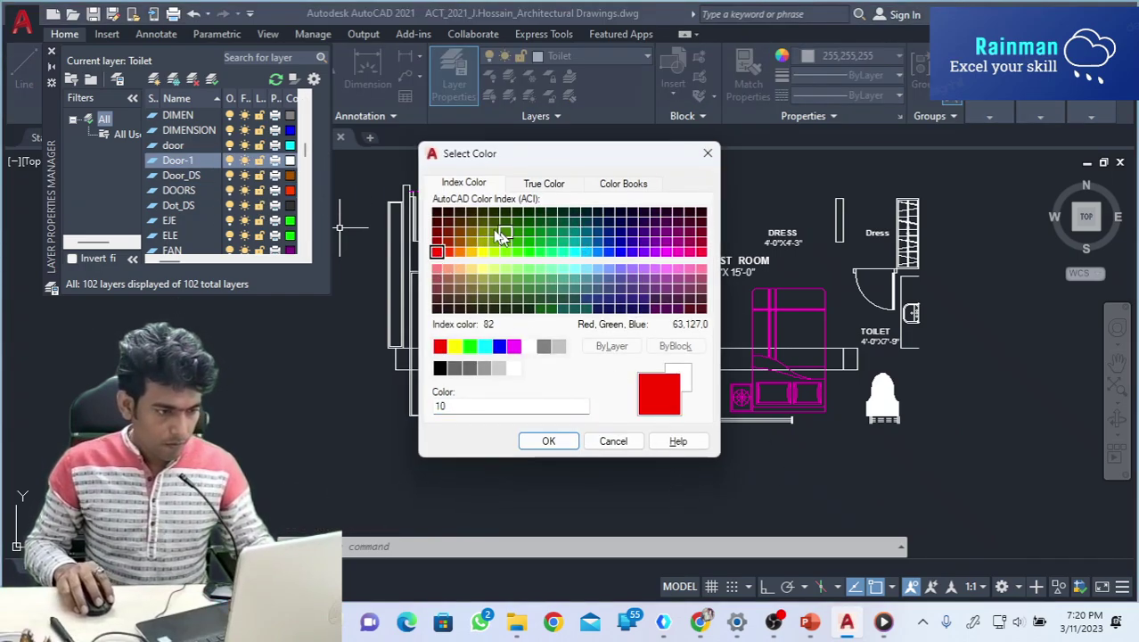
left_click(571, 448)
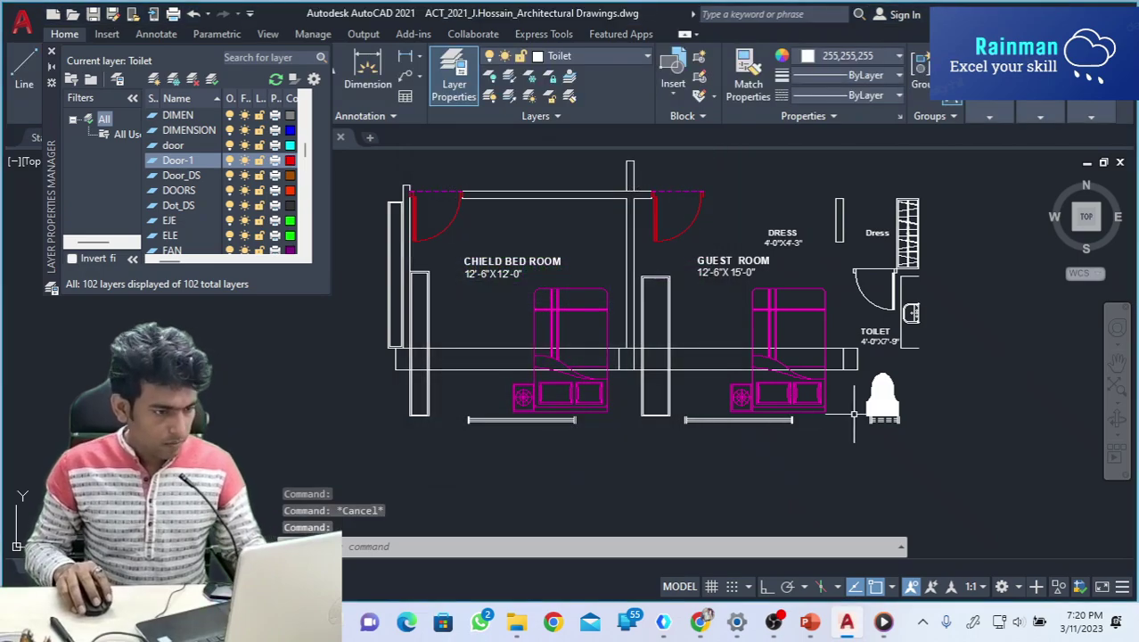
key("Escape")
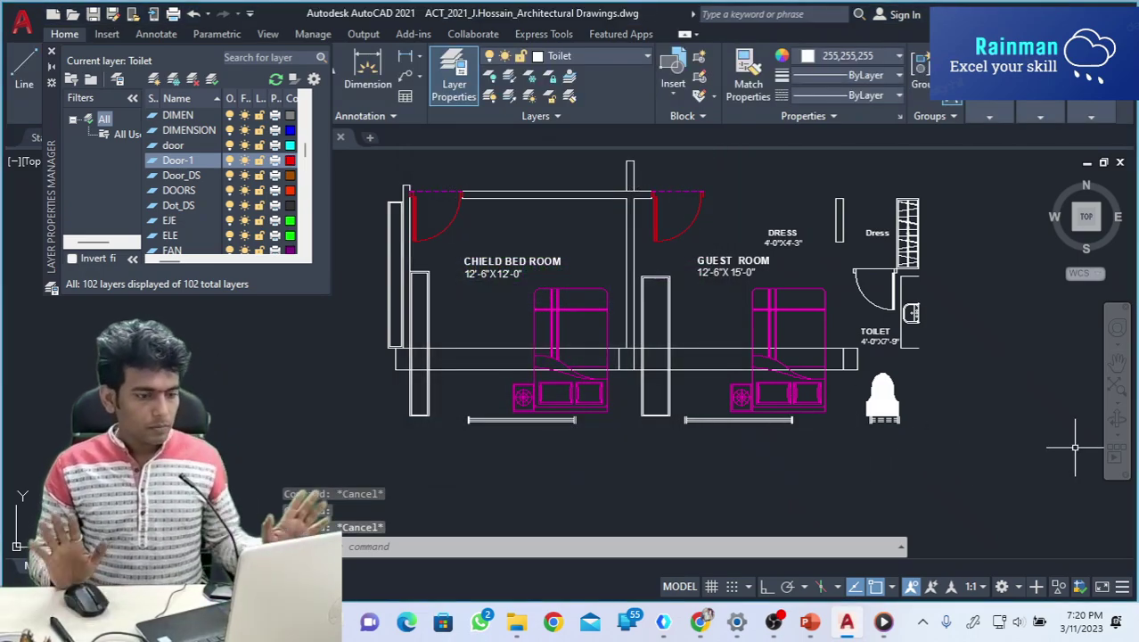
Assign the small rectangle at the toilet end of the horizontal wall to the column layer and clear the selection.
left_click(854, 361)
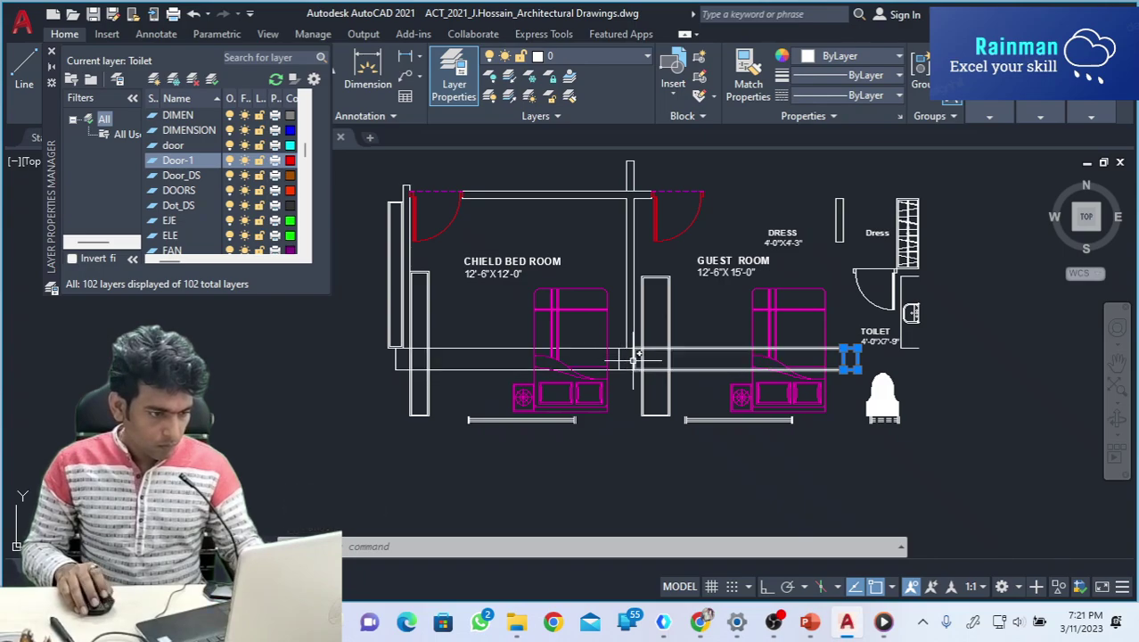
scroll(628, 355, "up", 5)
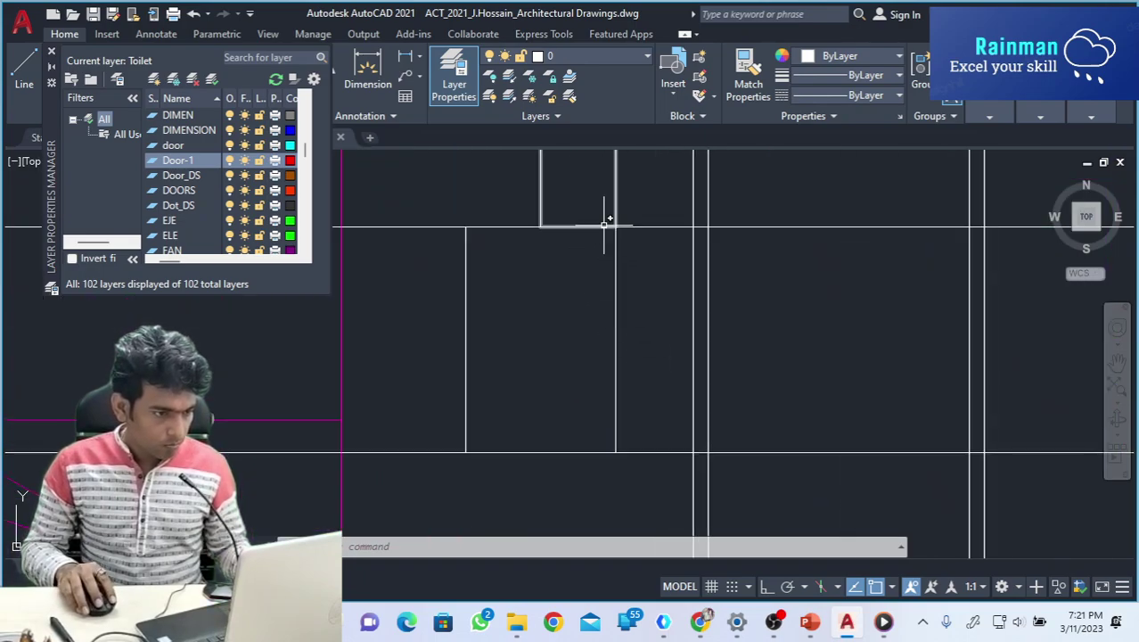
scroll(617, 272, "down", 5)
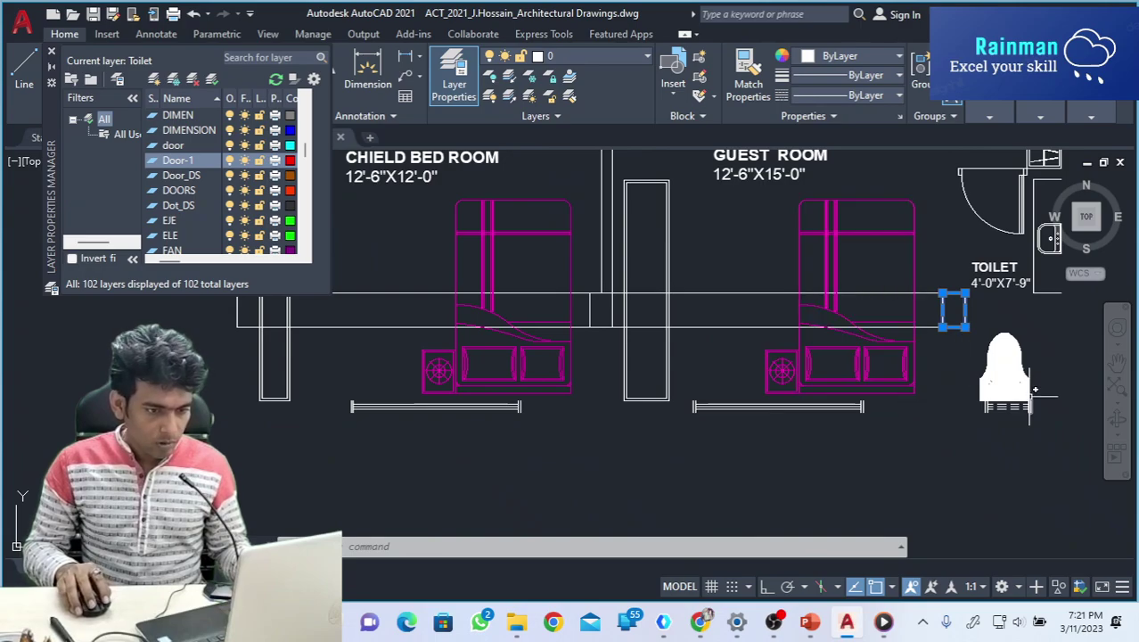
left_click(647, 56)
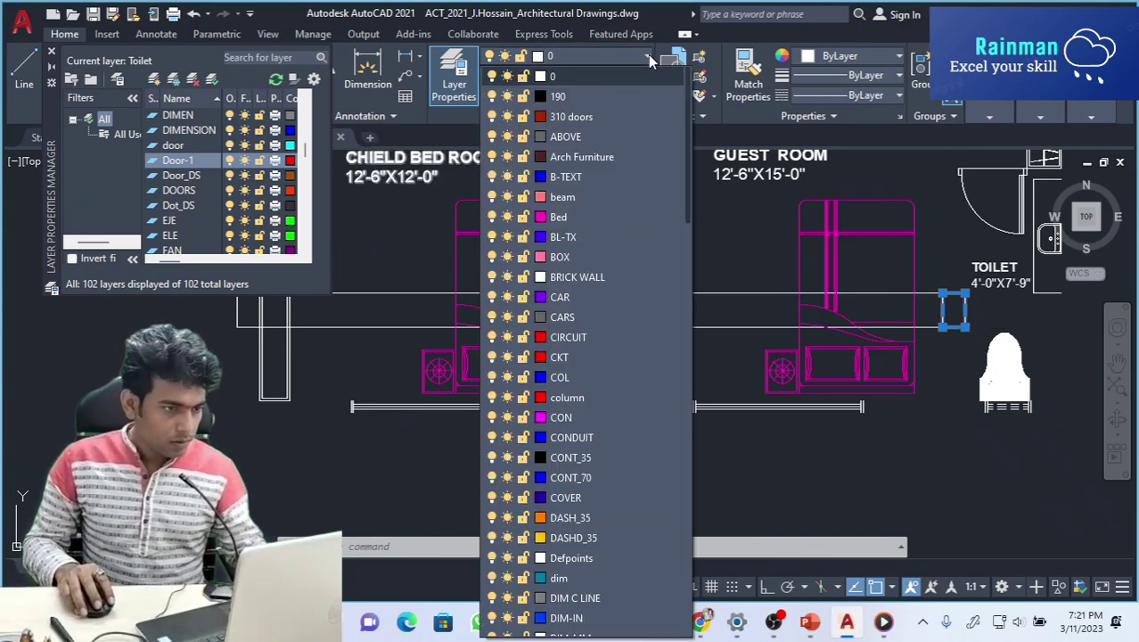
left_click(579, 402)
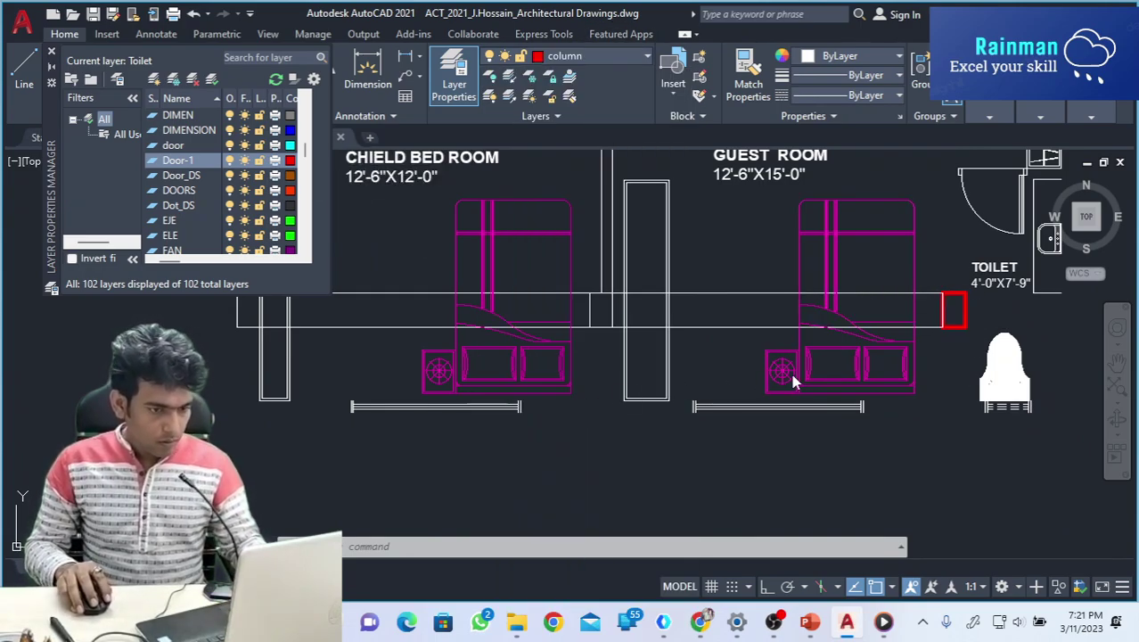
key("Escape")
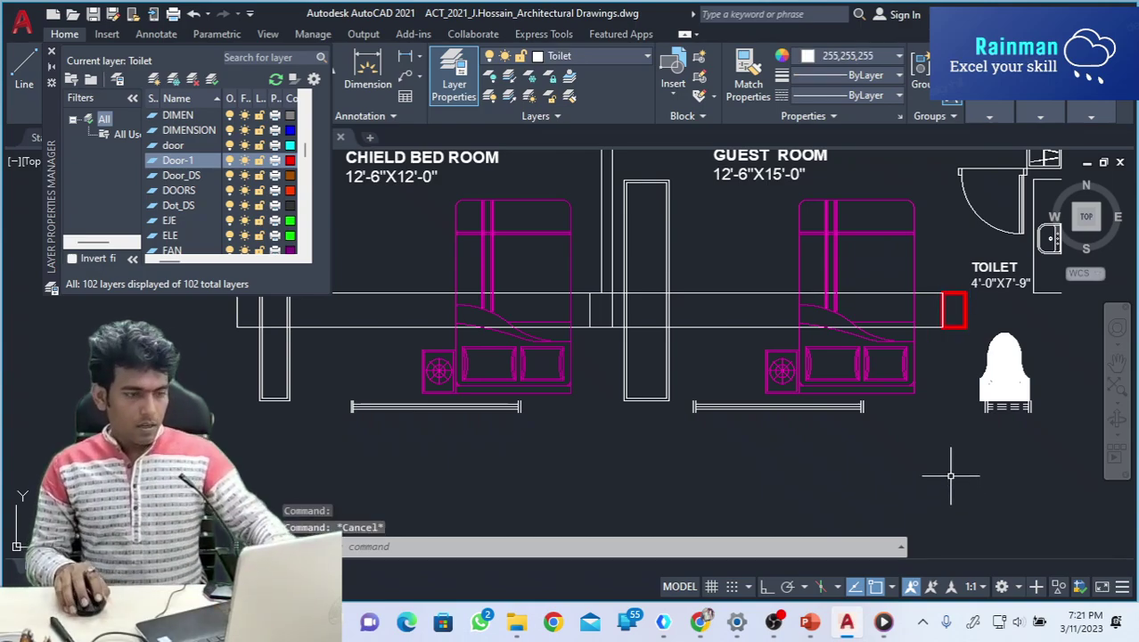
Turn off the current Toilet layer to hide the toilet fixture.
scroll(841, 450, "down", 2)
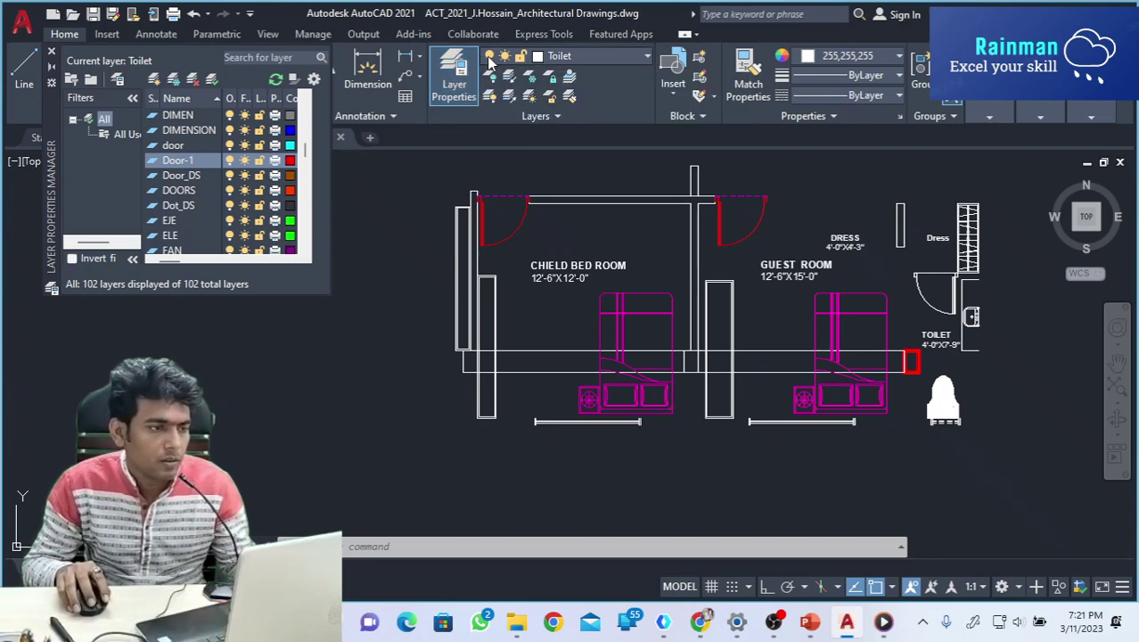
left_click(654, 57)
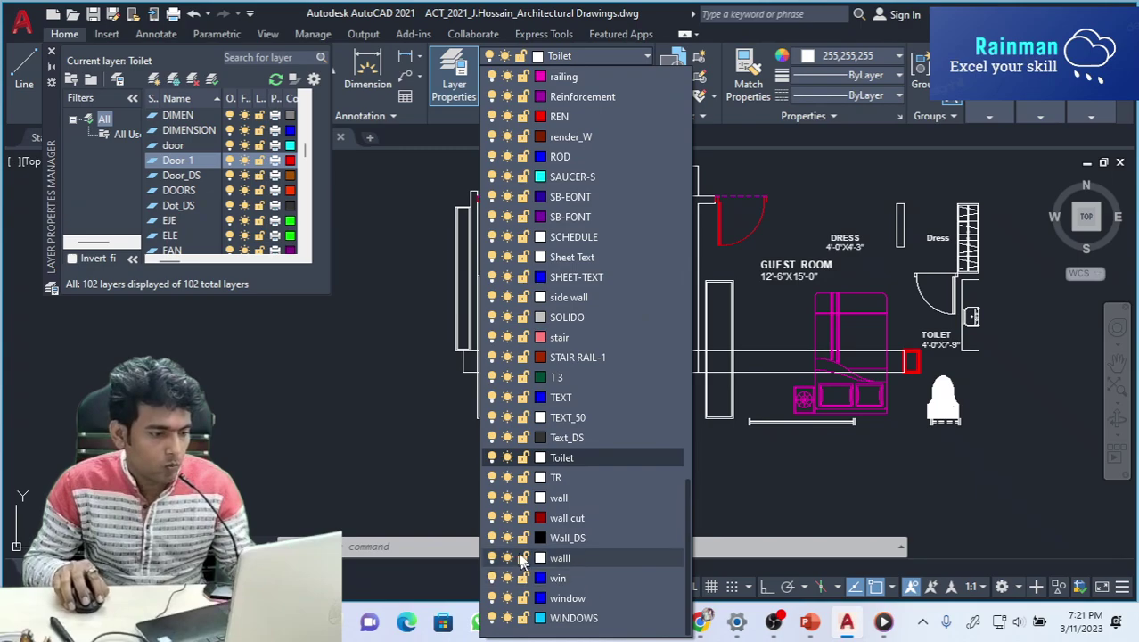
left_click(491, 457)
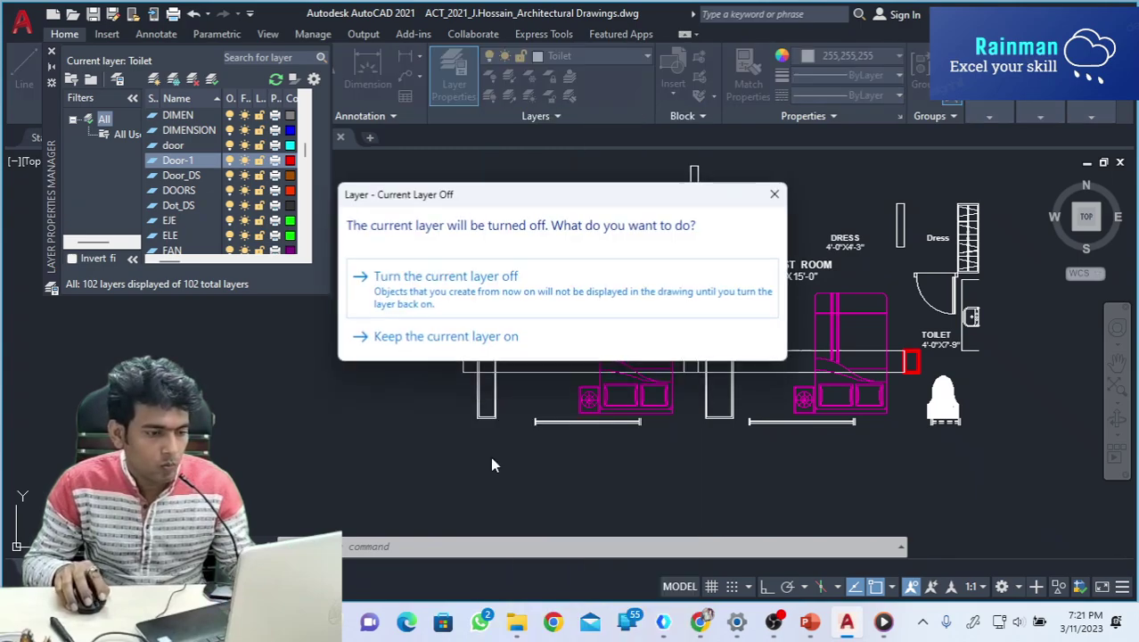
left_click(457, 296)
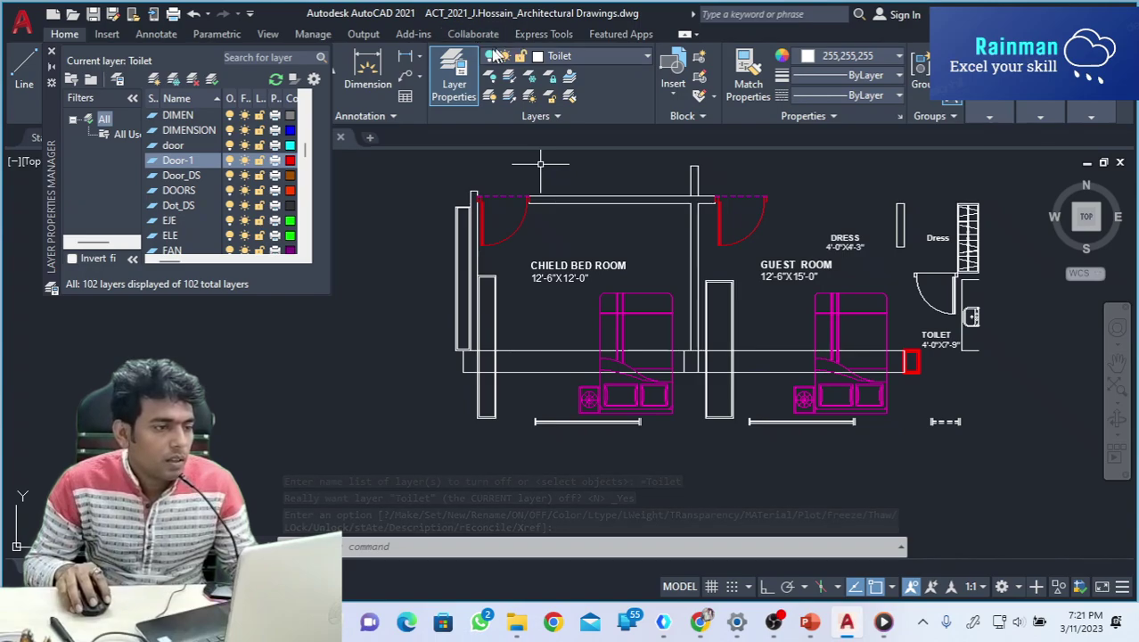
Turn the Toilet layer back on.
left_click(489, 60)
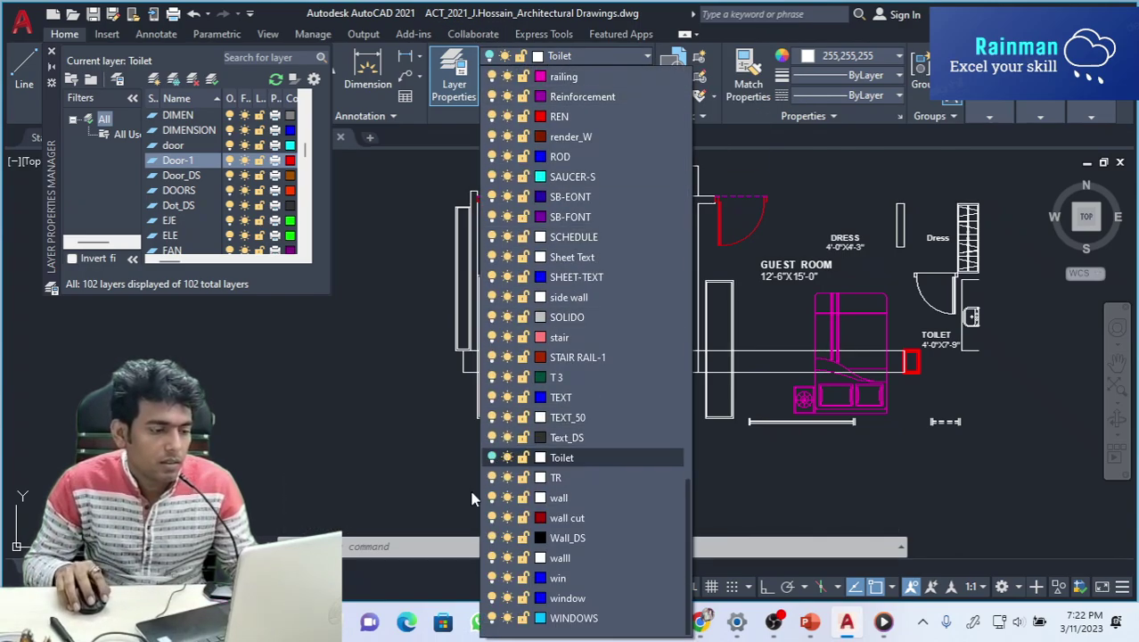
left_click(492, 457)
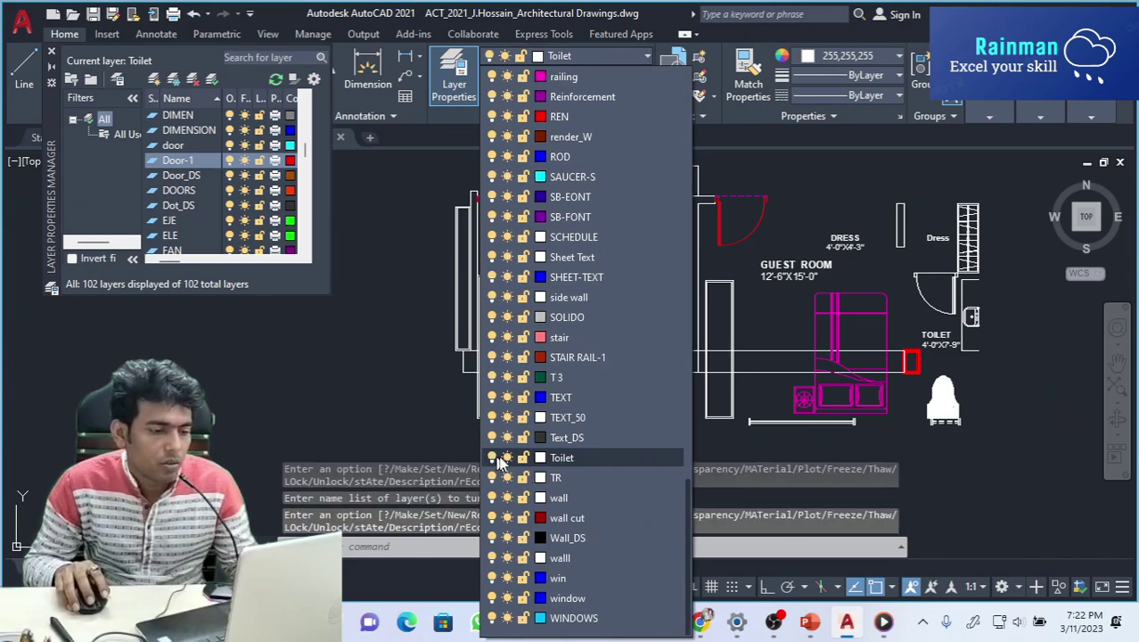
left_click(1072, 461)
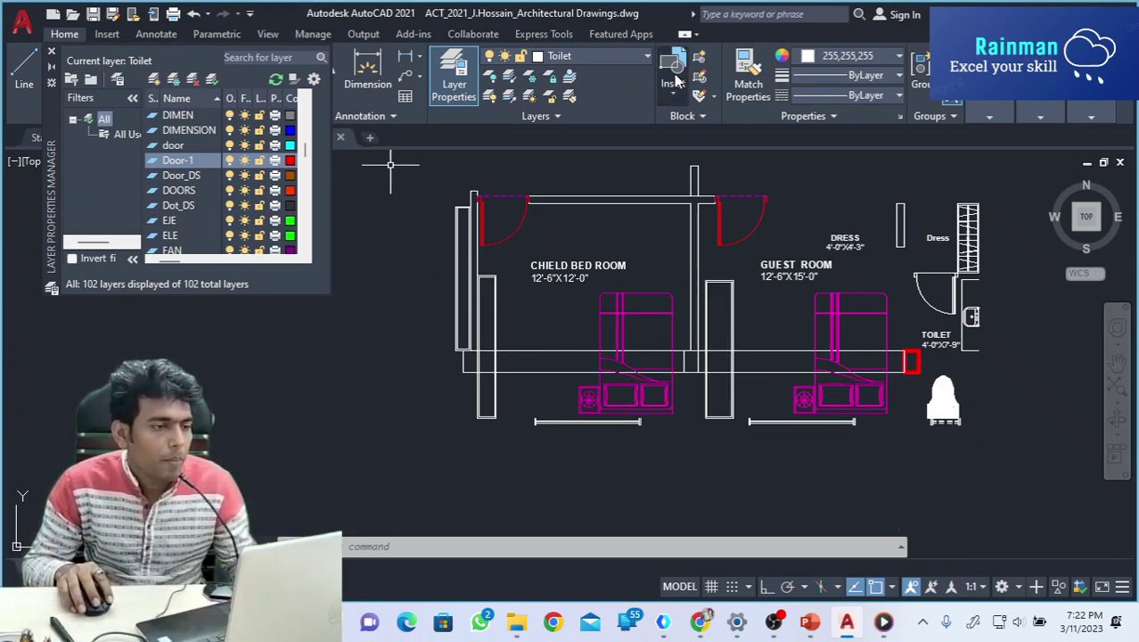
Turn off the Bed layer to hide the beds in both rooms, and close the Layer Properties Manager.
left_click(632, 59)
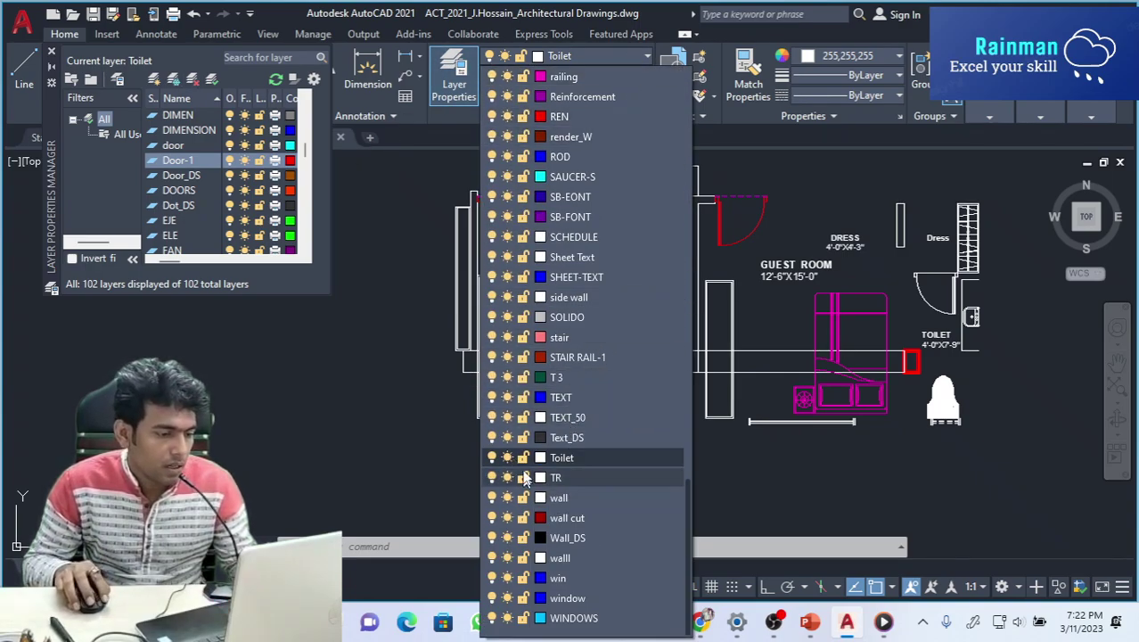
scroll(535, 183, "up", 6)
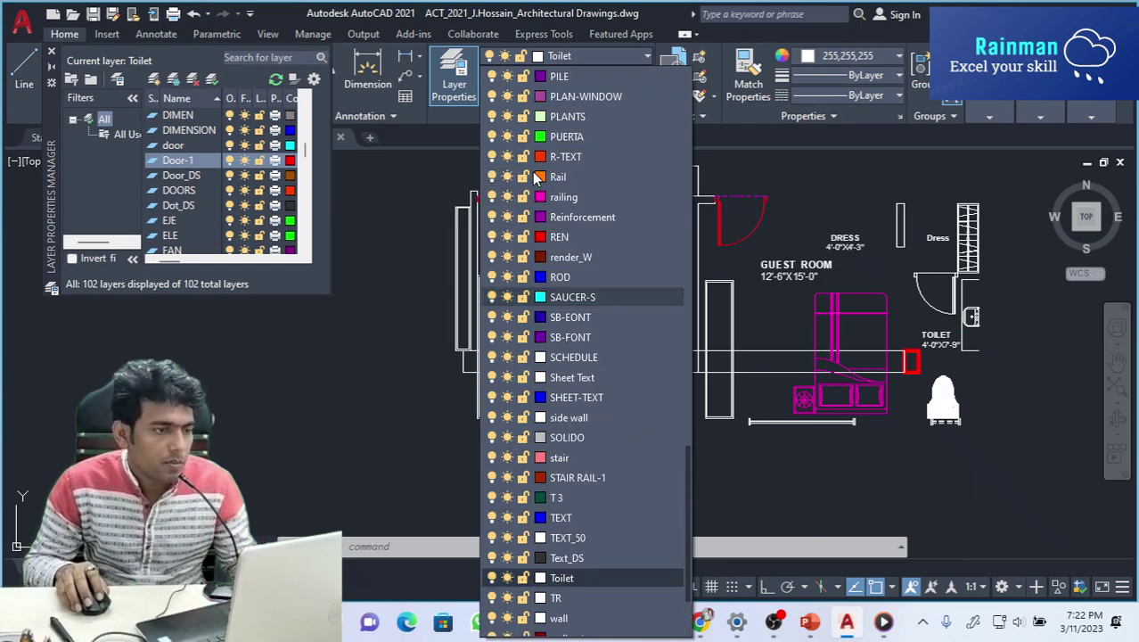
scroll(553, 166, "up", 7)
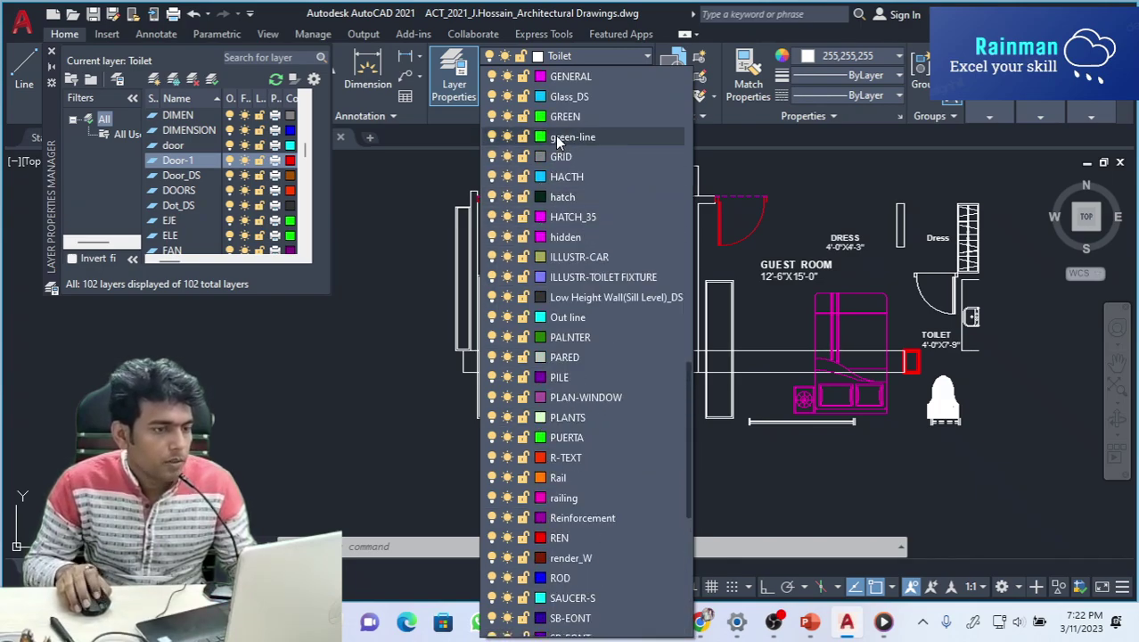
scroll(555, 139, "up", 5)
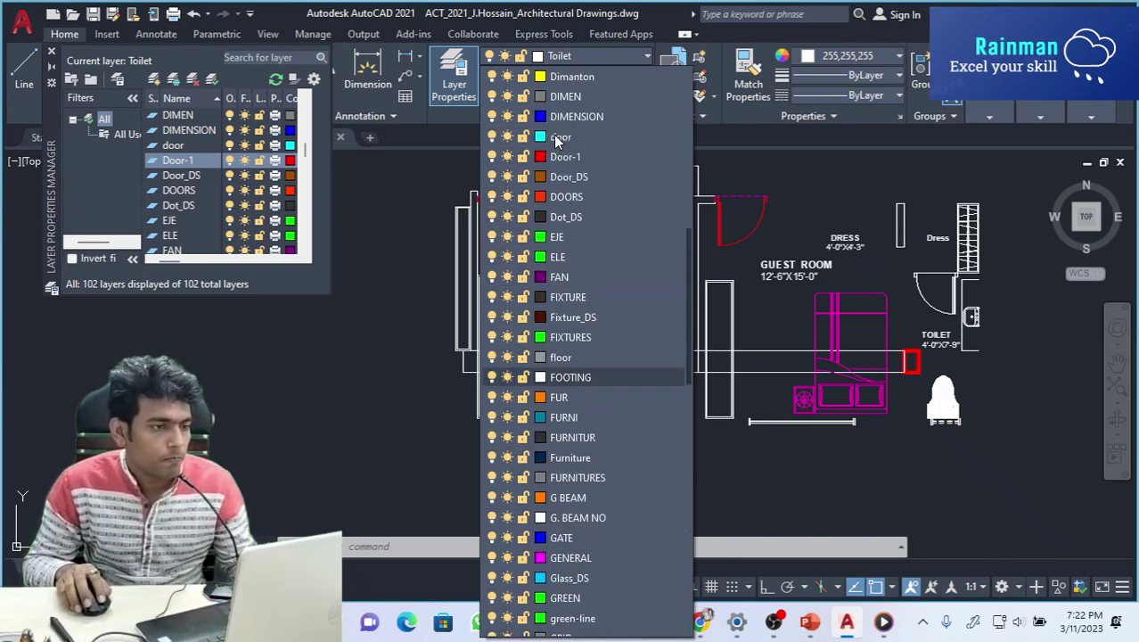
scroll(555, 140, "up", 2)
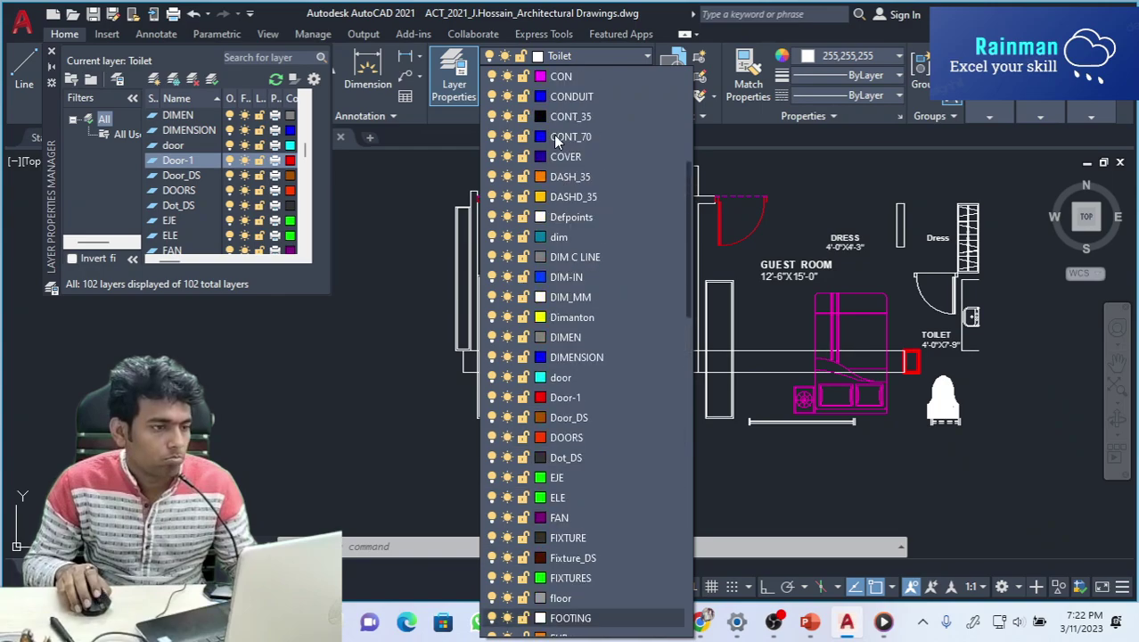
scroll(555, 140, "up", 2)
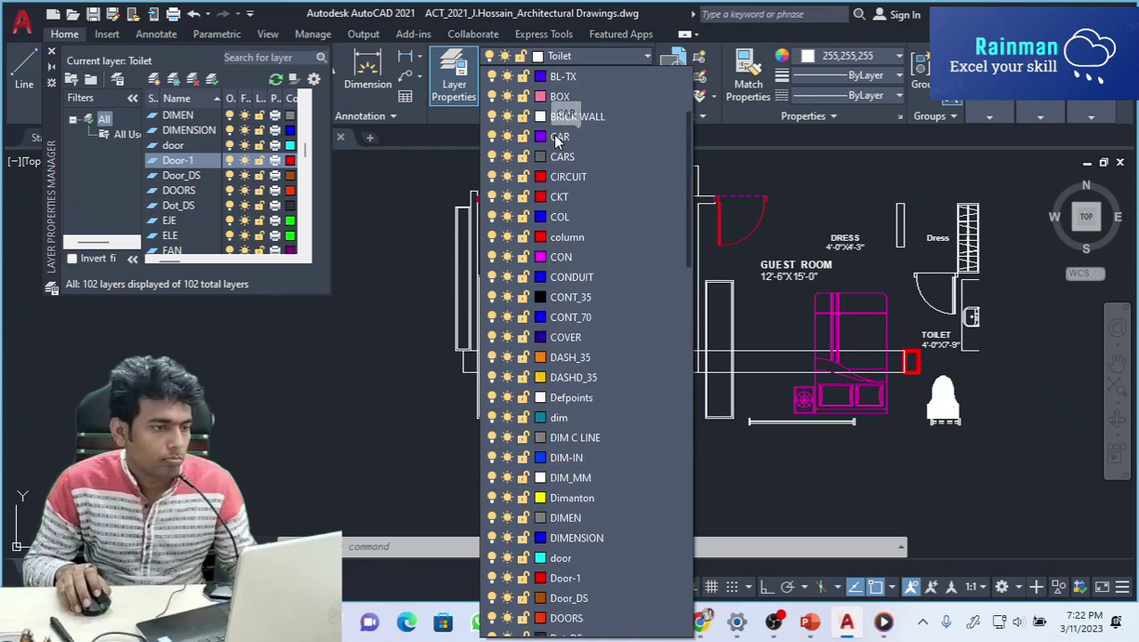
scroll(496, 144, "up", 2)
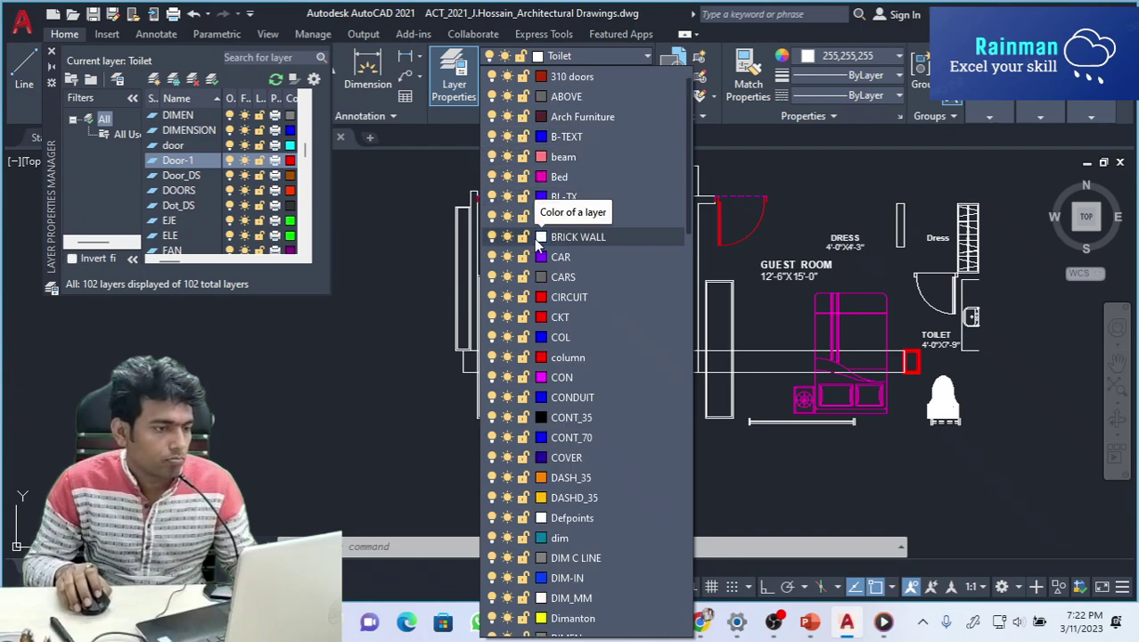
left_click(492, 176)
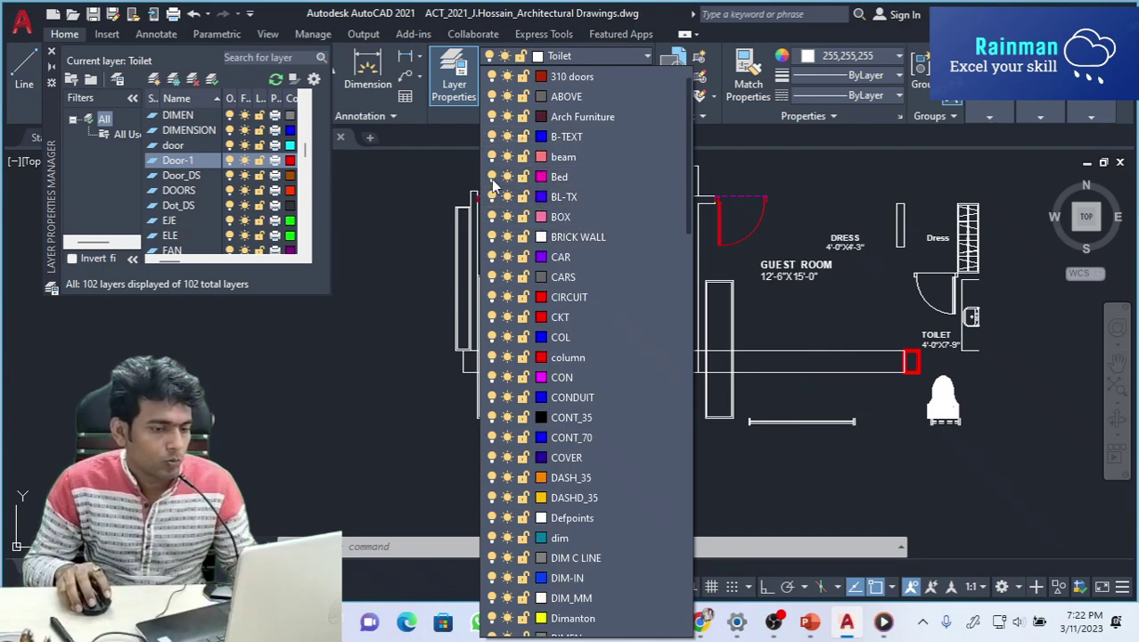
left_click(798, 404)
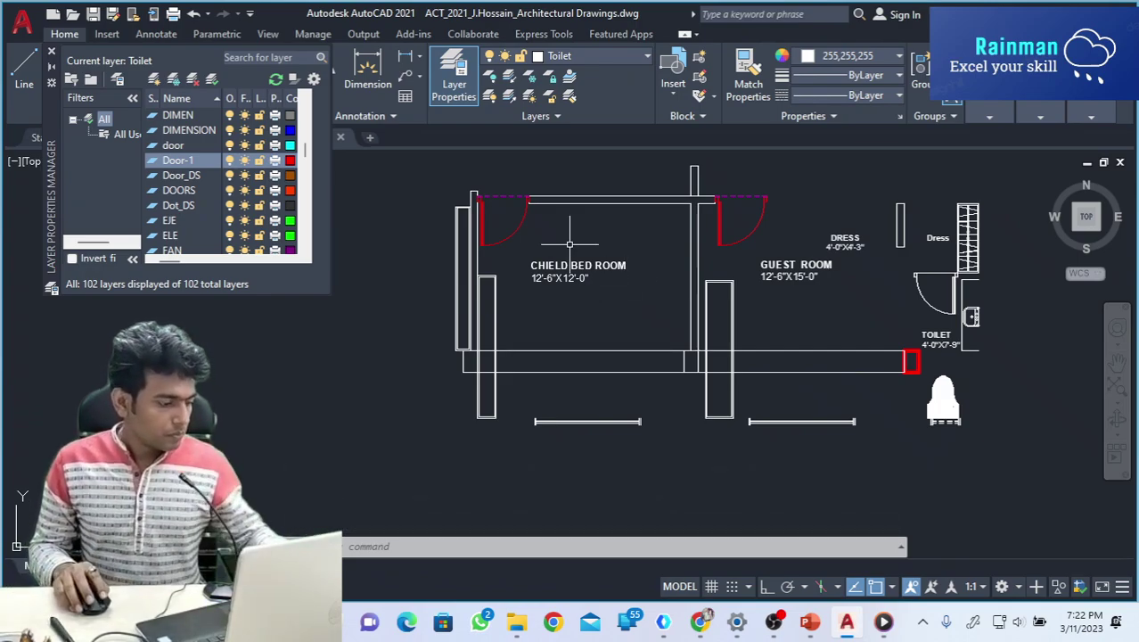
key("Escape")
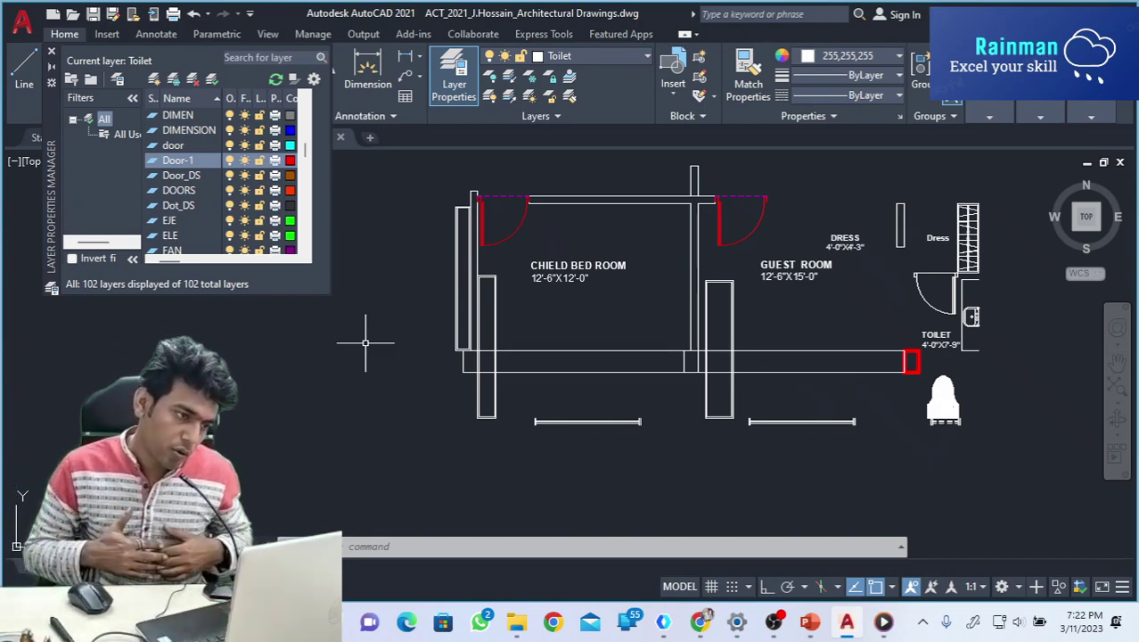
key("Escape")
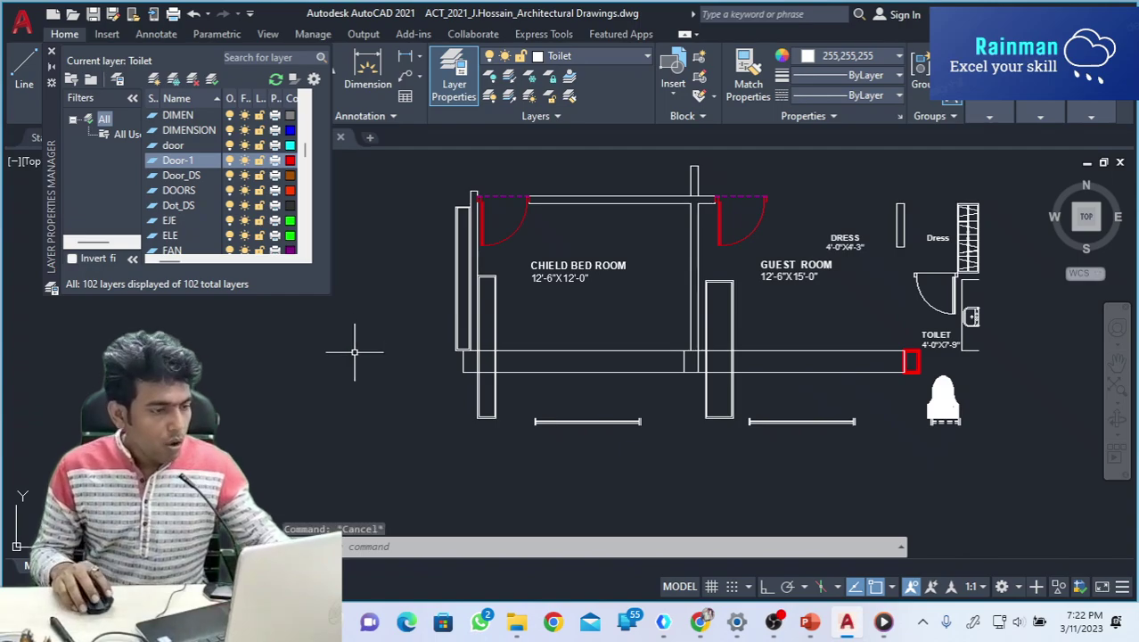
key("Escape")
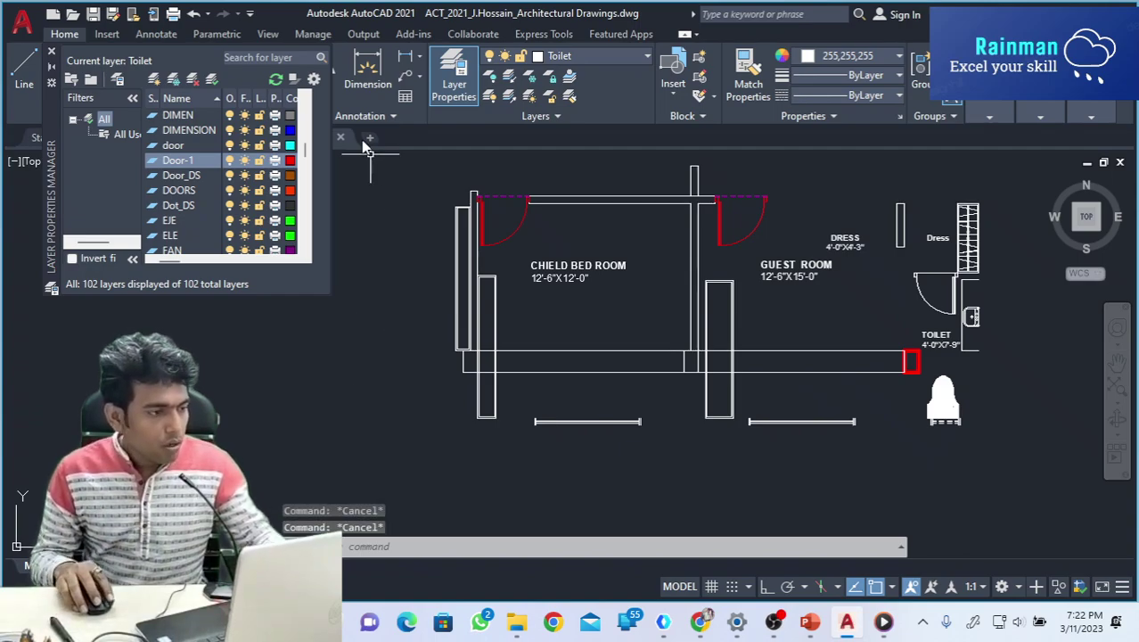
left_click(51, 50)
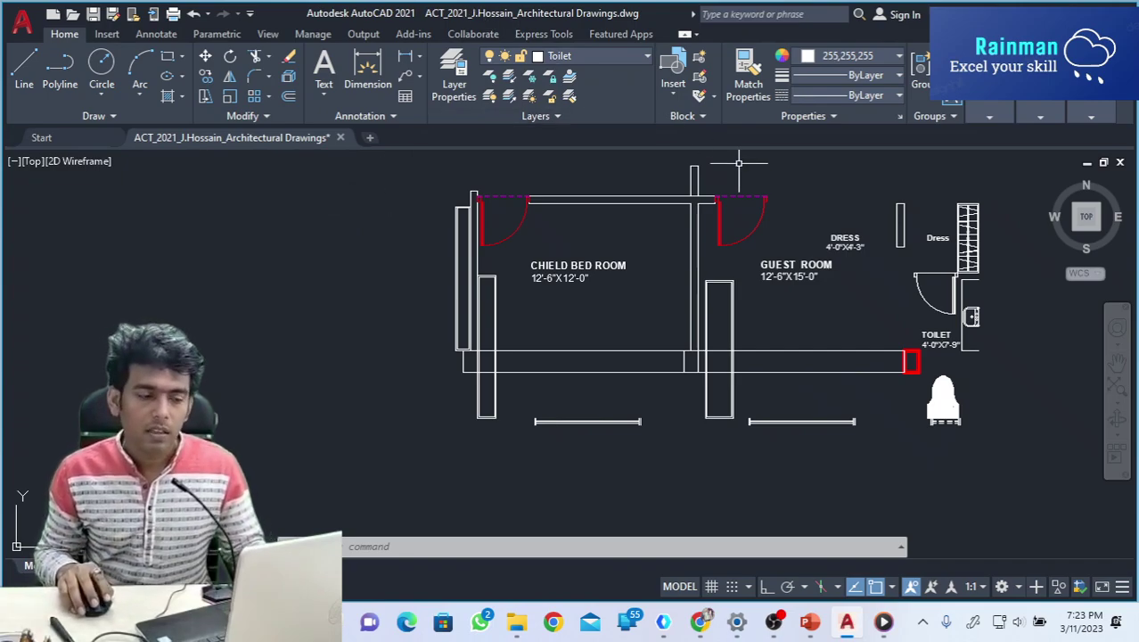
scroll(827, 258, "down", 10)
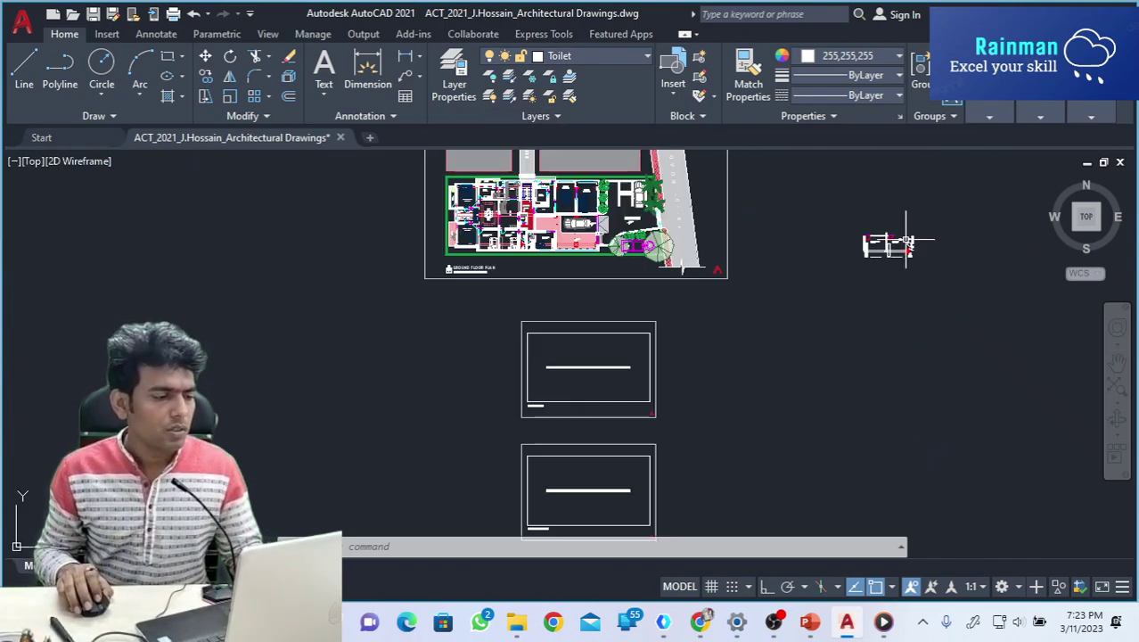
scroll(827, 257, "down", 3)
scroll(713, 218, "up", 3)
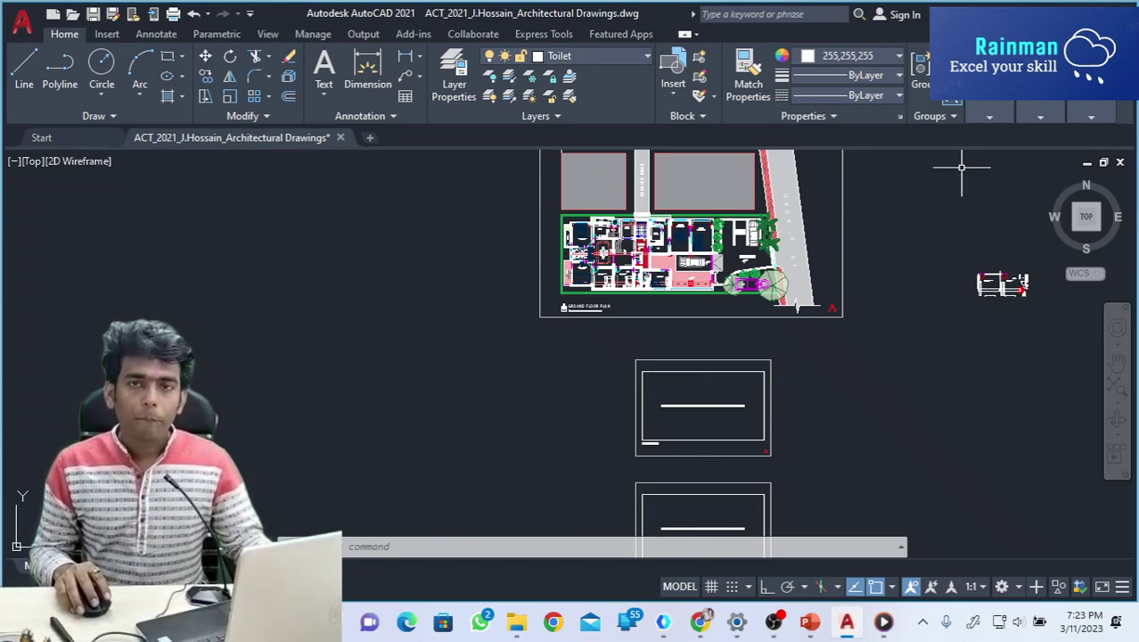
scroll(863, 216, "down", 4)
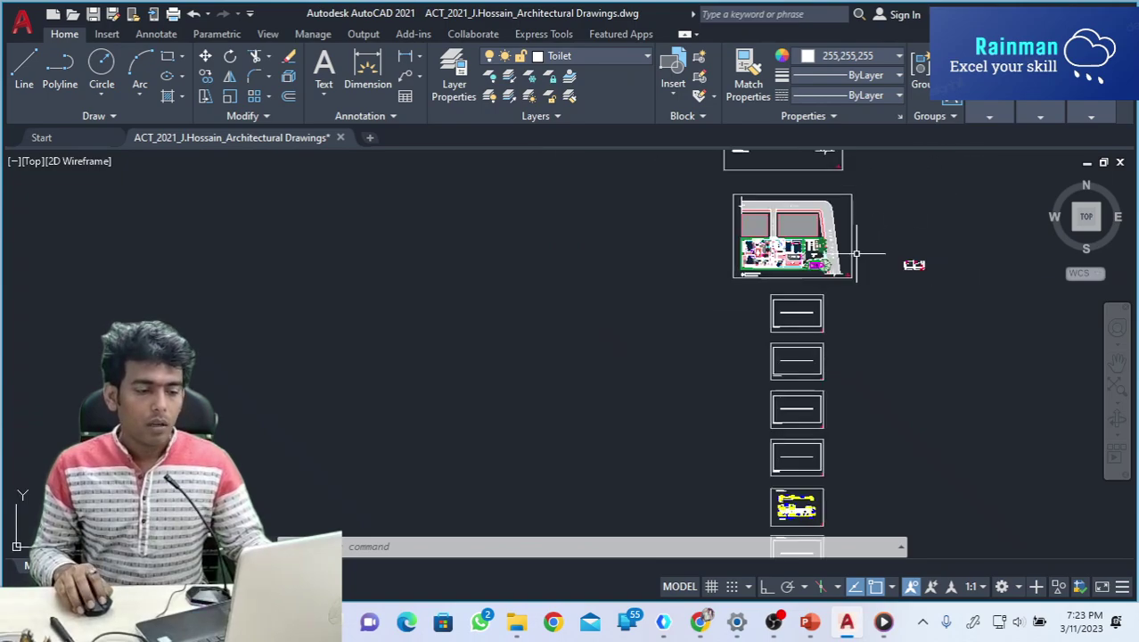
scroll(866, 223, "up", 2)
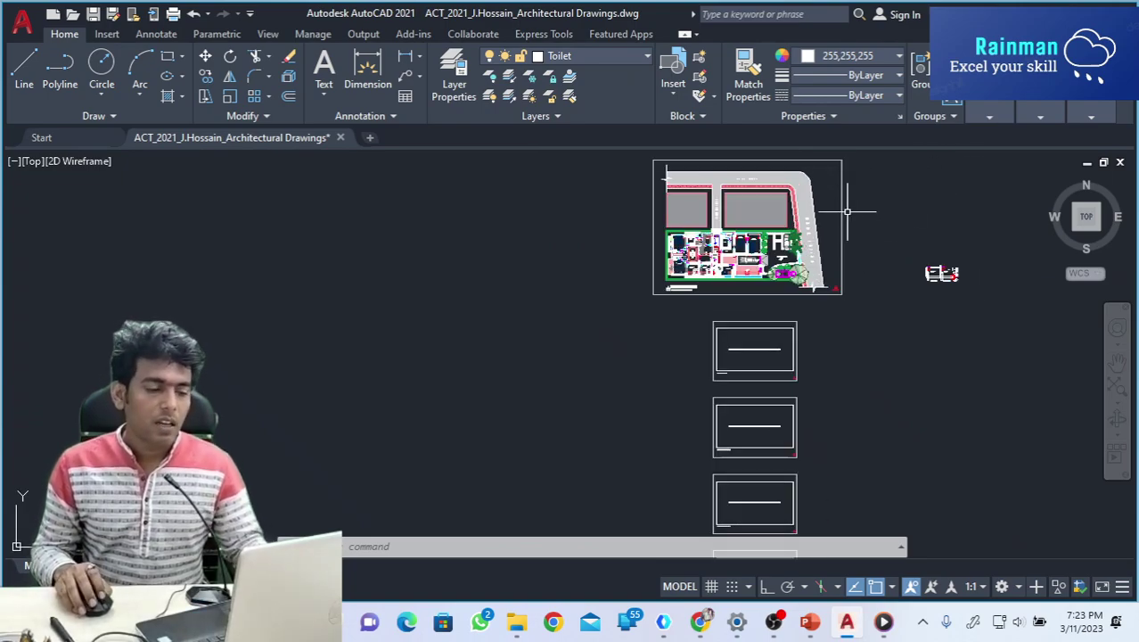